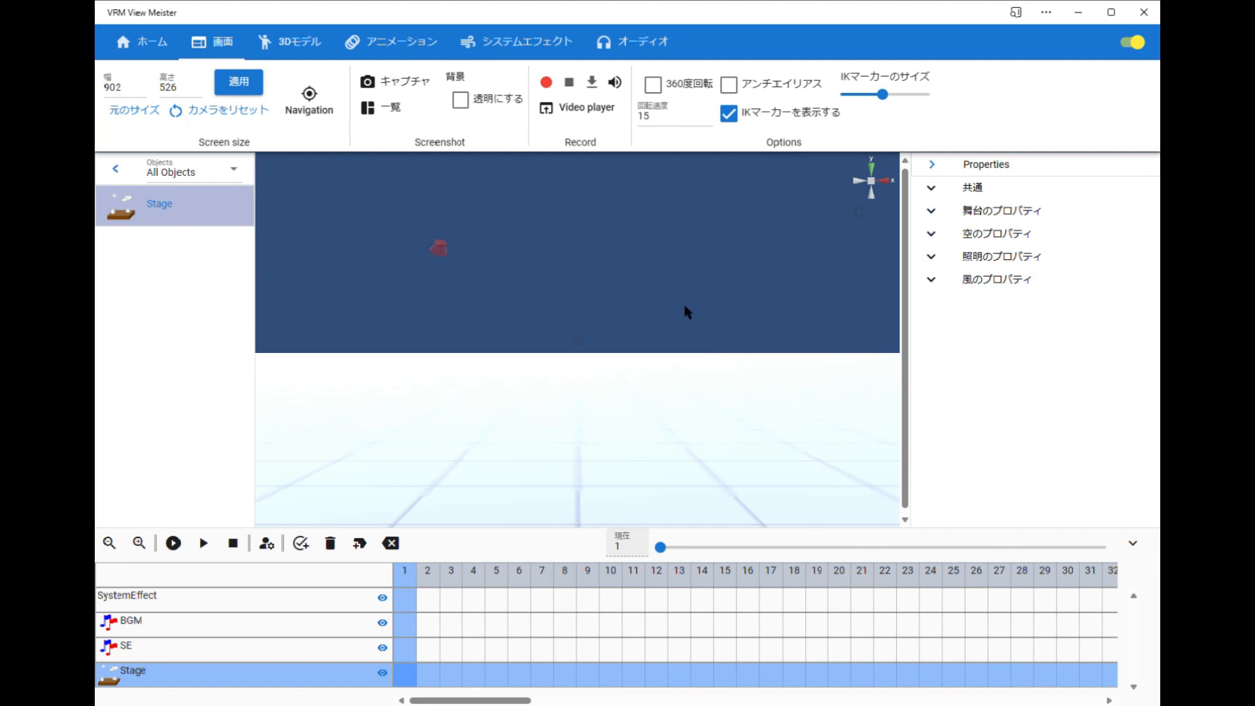
# Step: Add a capsule (カプセル) to the scene and move it up and to the right of the stage origin
pyautogui.click(281, 42)
pyautogui.click(184, 81)
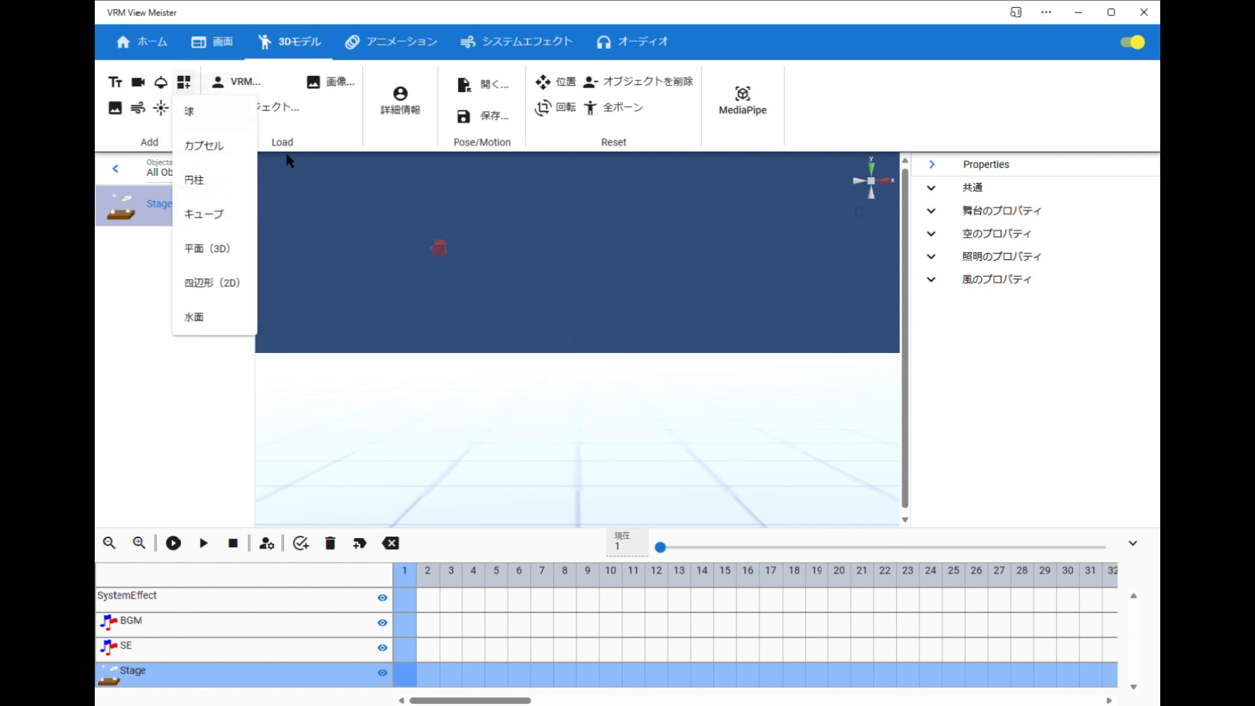
pyautogui.click(219, 147)
pyautogui.click(578, 368)
pyautogui.moveTo(580, 366); pyautogui.dragTo(645, 190)
pyautogui.click(872, 278)
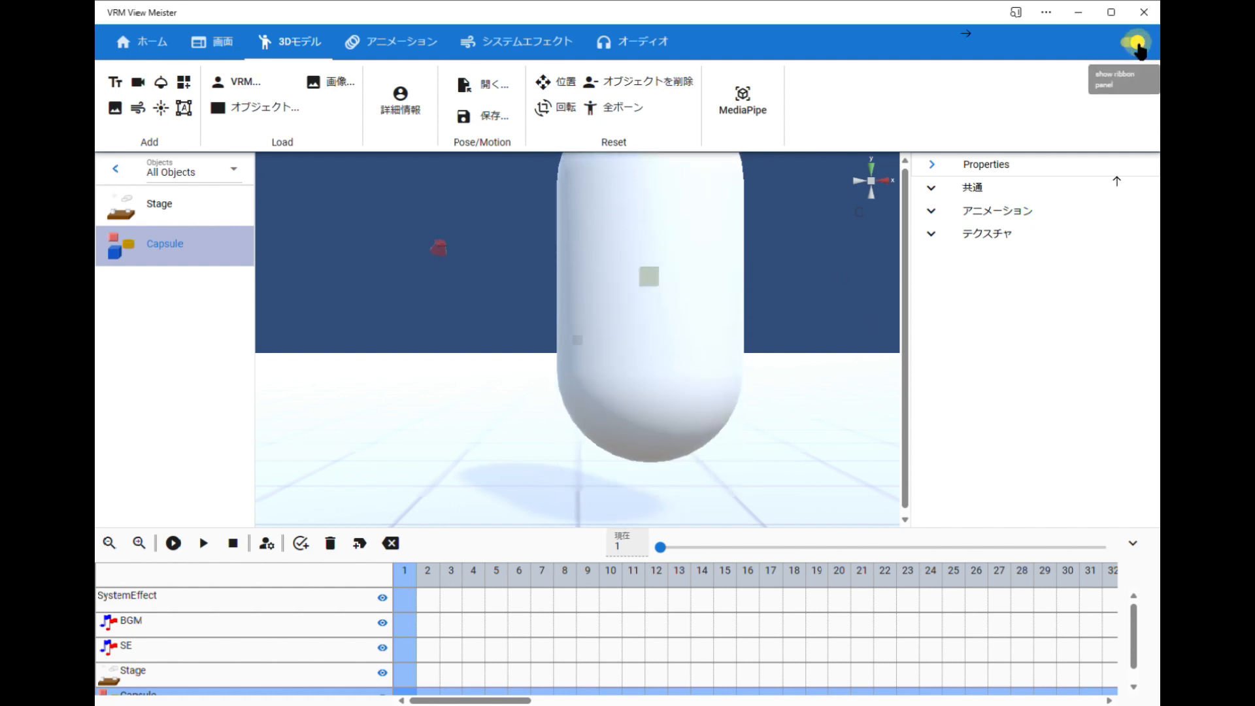
# Step: Switch off the permanent display of the ribbon panel
pyautogui.click(1132, 42)
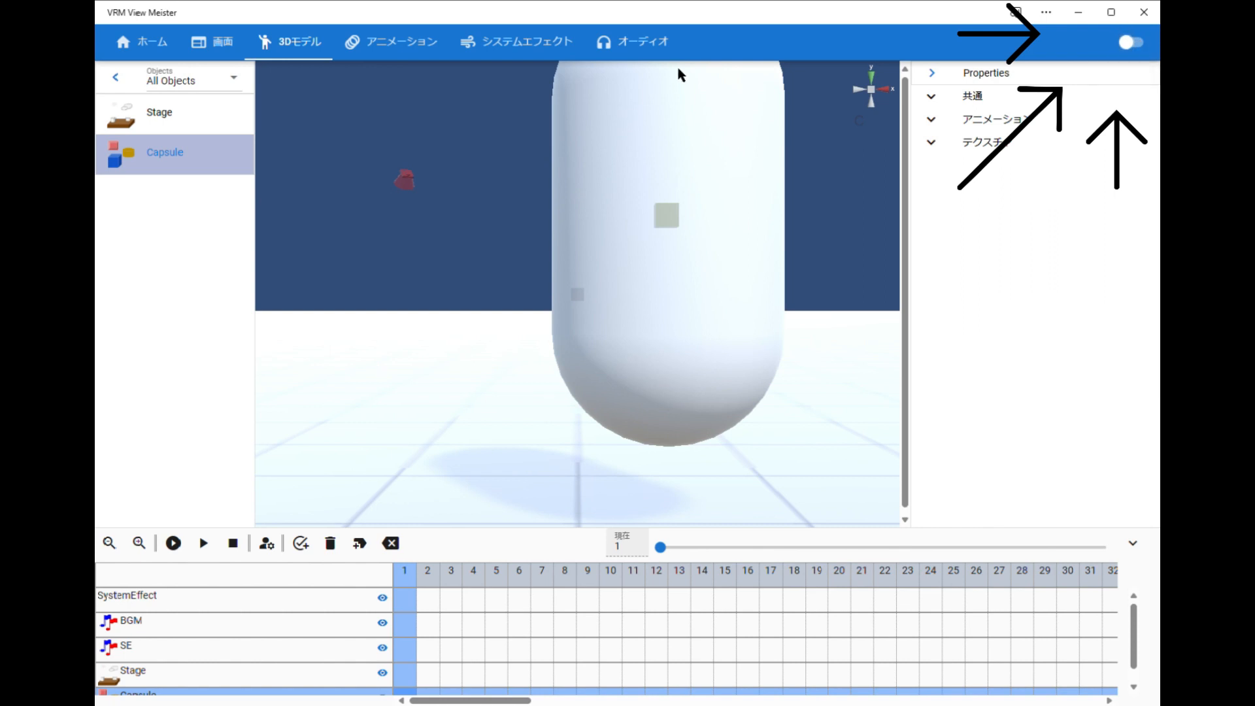
pyautogui.click(1132, 41)
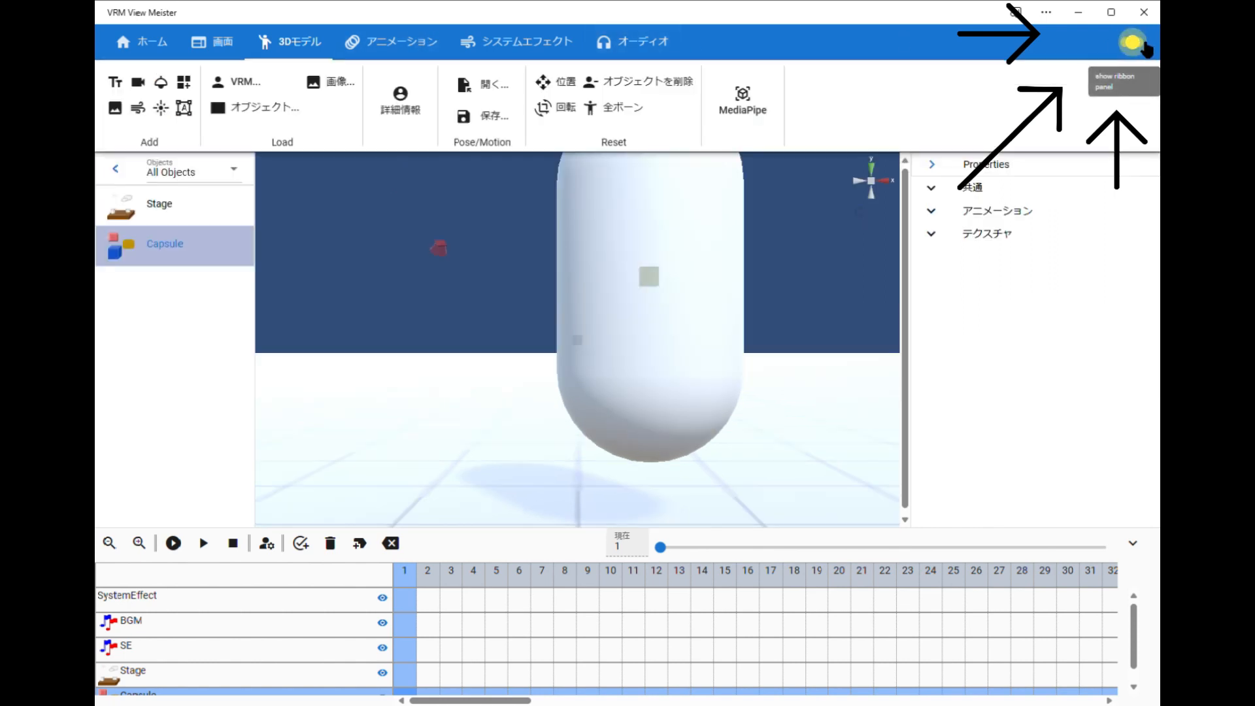
pyautogui.click(1142, 48)
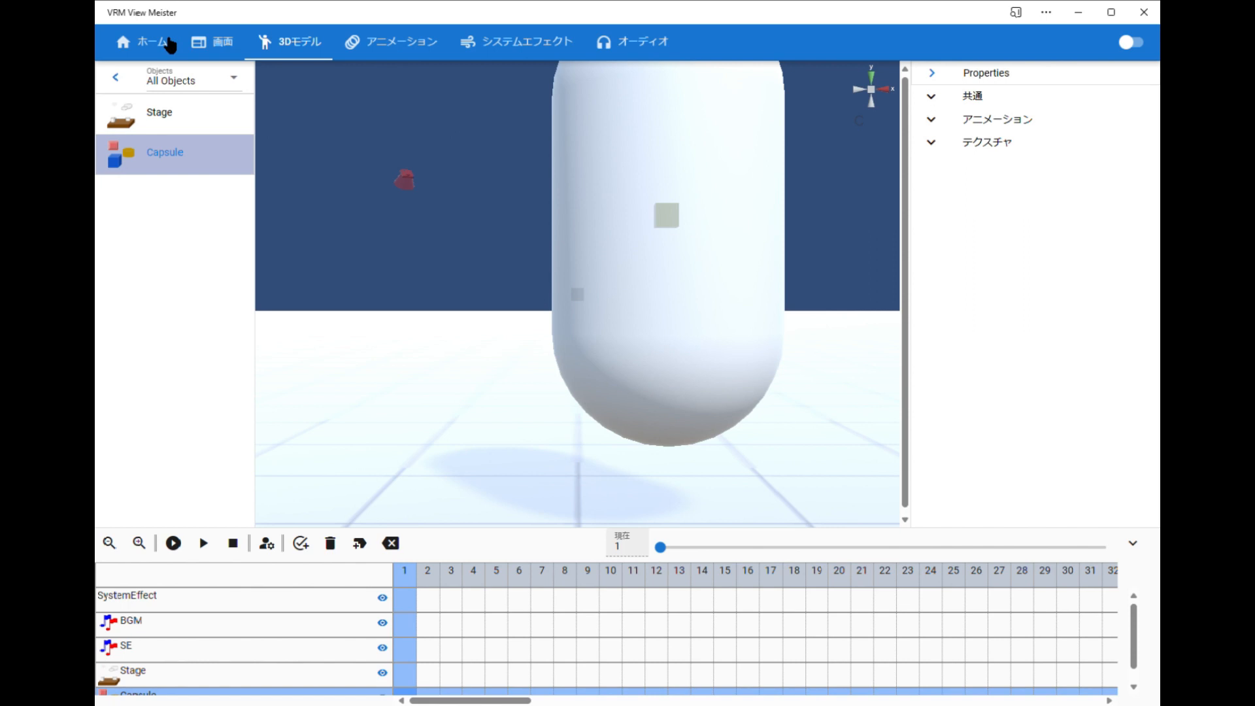
# Step: Examine the commands offered in the home, screen, 3D model, animation, system effect and audio sections of the ribbon
pyautogui.click(166, 44)
pyautogui.click(167, 44)
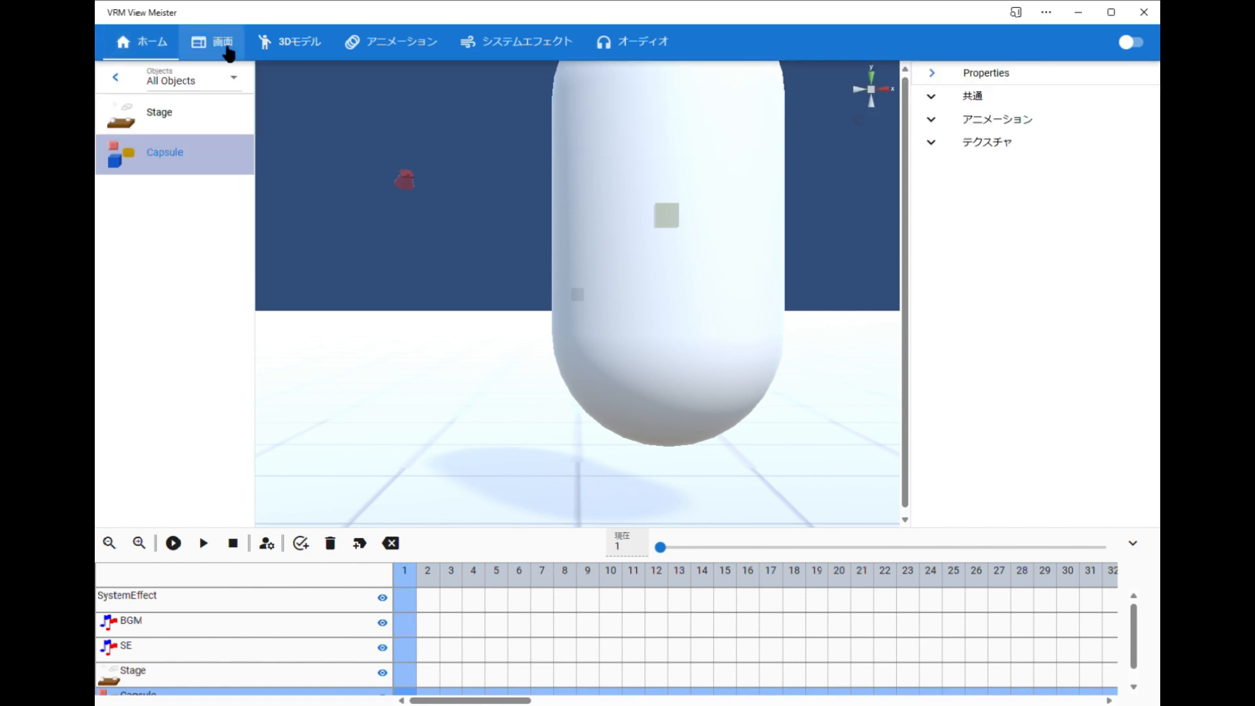
pyautogui.click(225, 44)
pyautogui.click(302, 46)
pyautogui.click(396, 46)
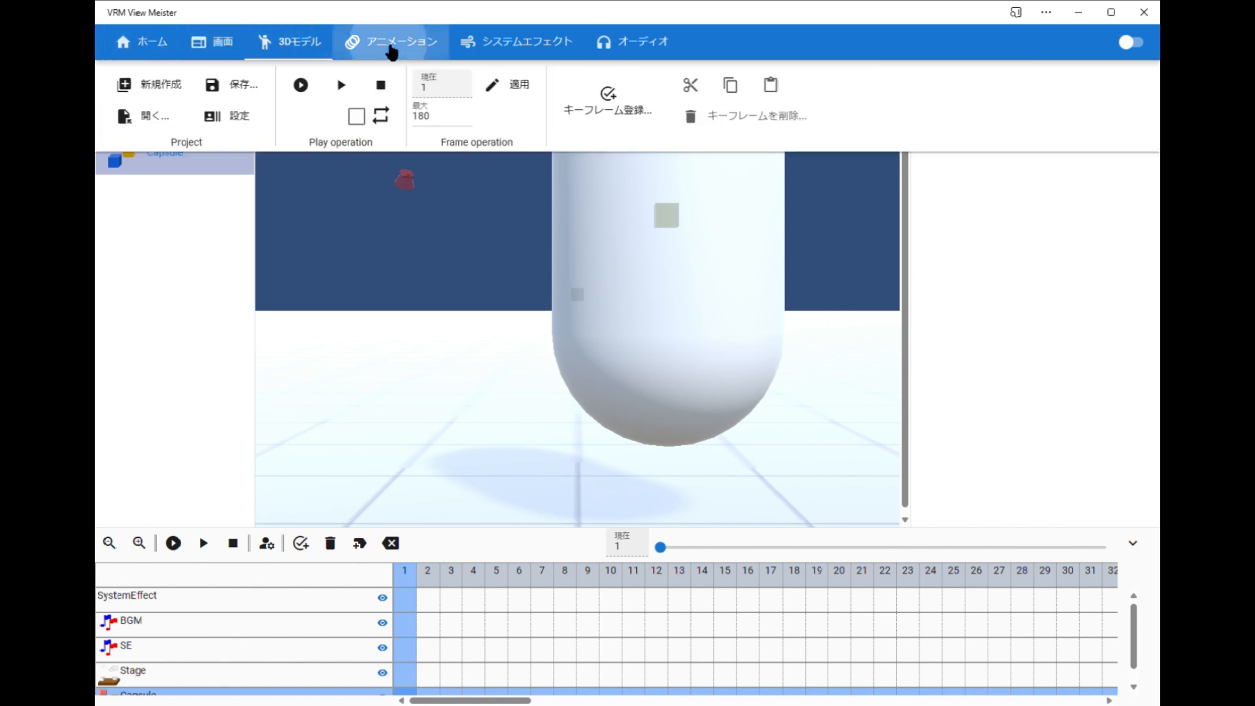
pyautogui.click(494, 45)
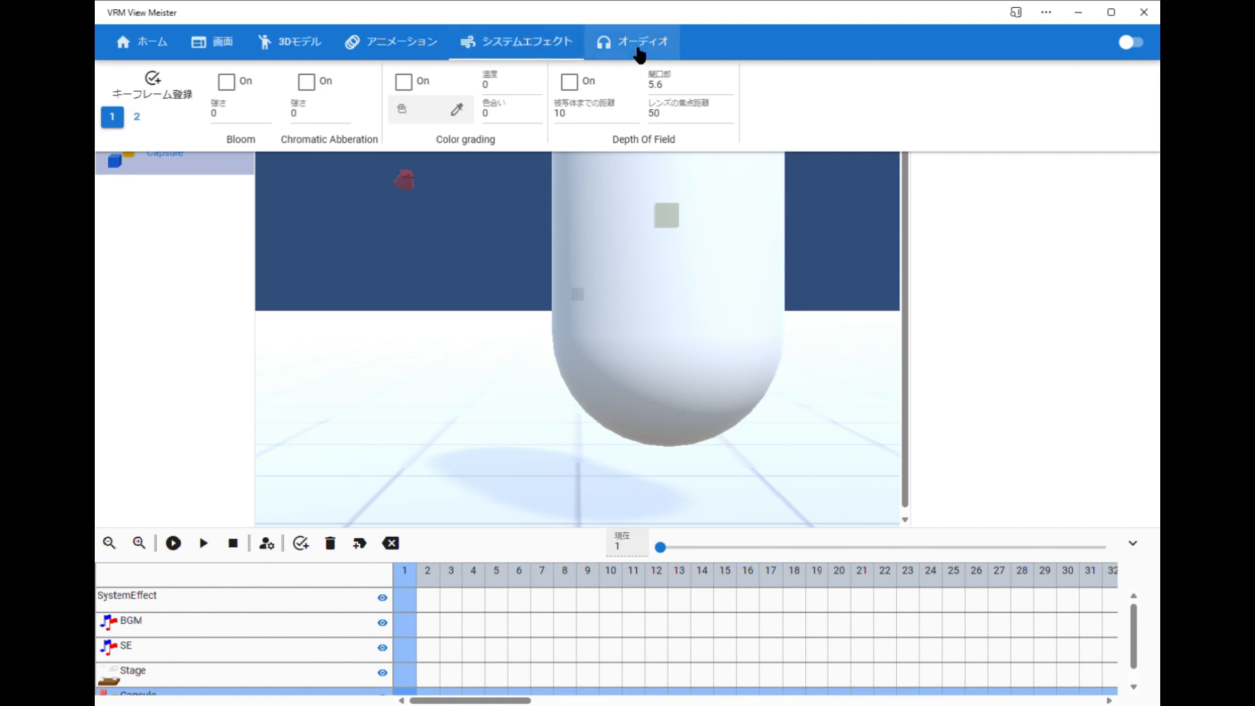
pyautogui.click(634, 46)
pyautogui.click(396, 43)
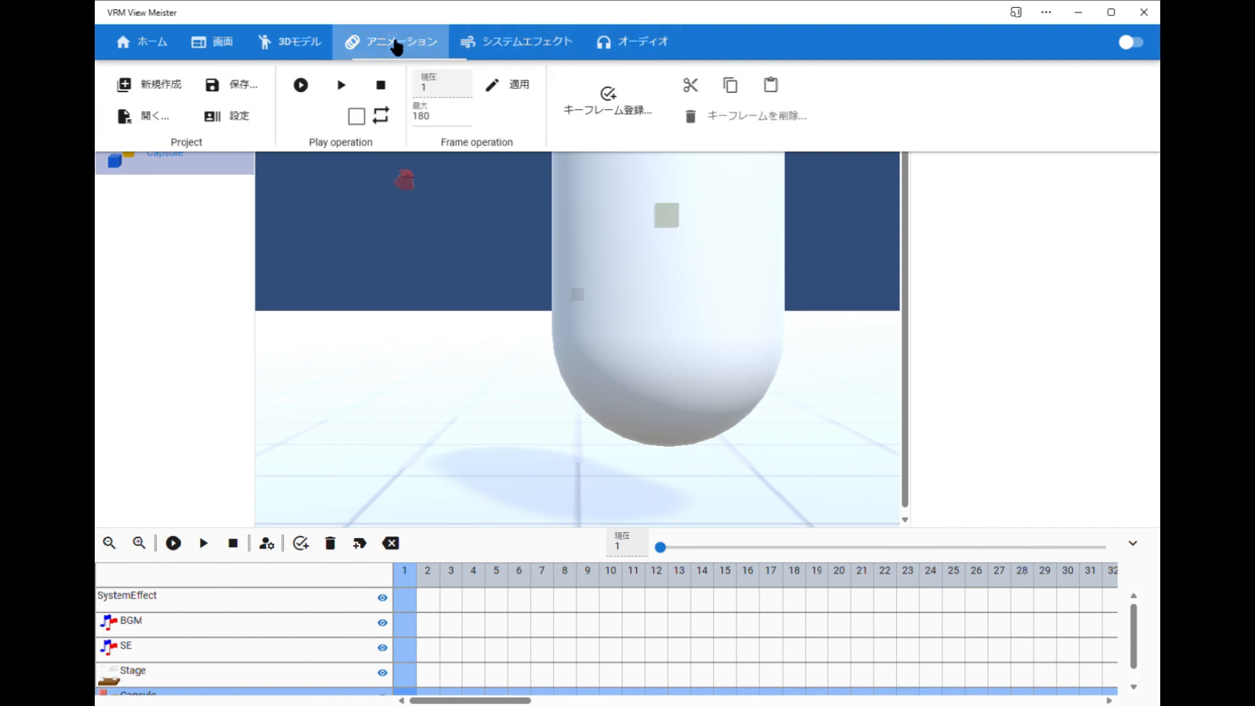
pyautogui.click(395, 43)
# Step: View the application's version information (このアプリについて) and close it
pyautogui.click(125, 44)
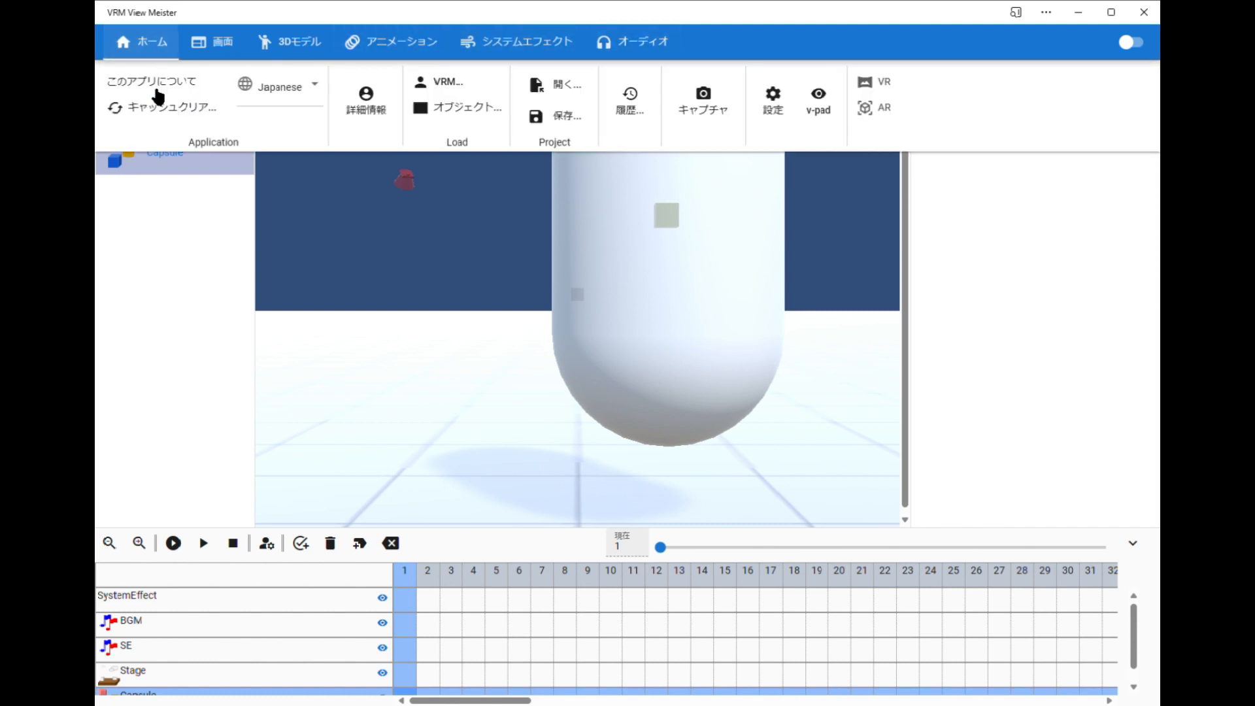
pyautogui.click(157, 83)
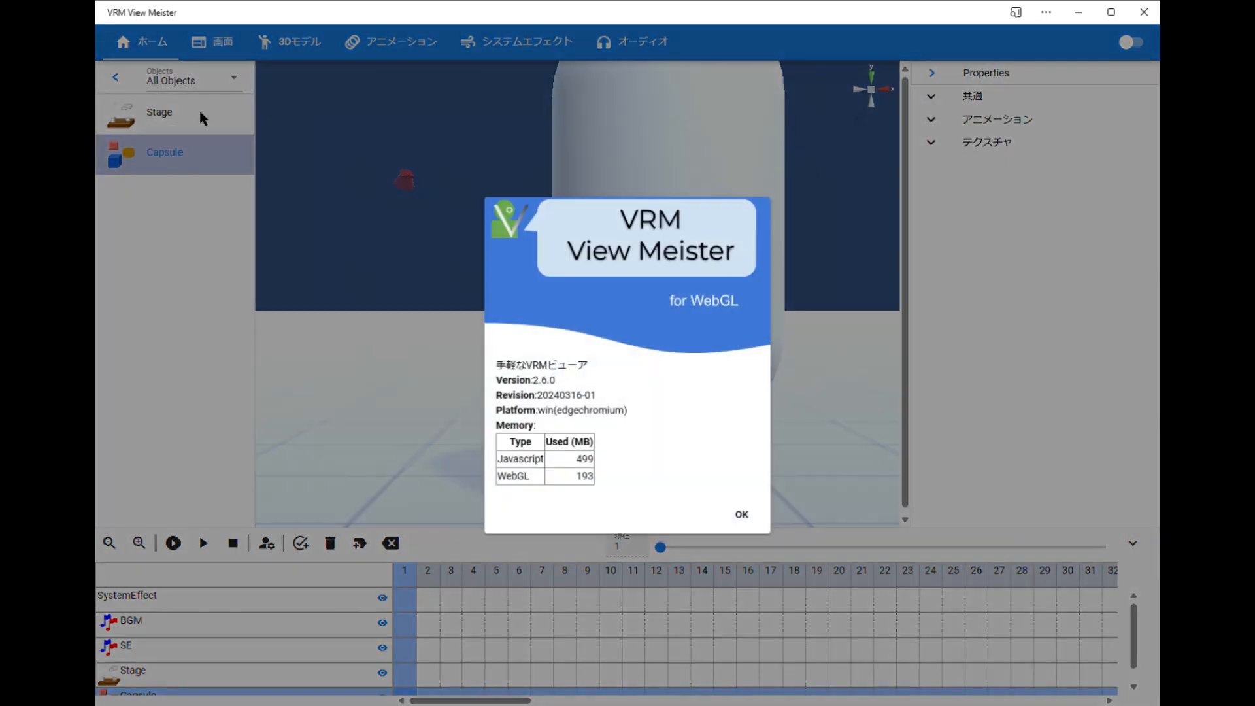
pyautogui.click(848, 326)
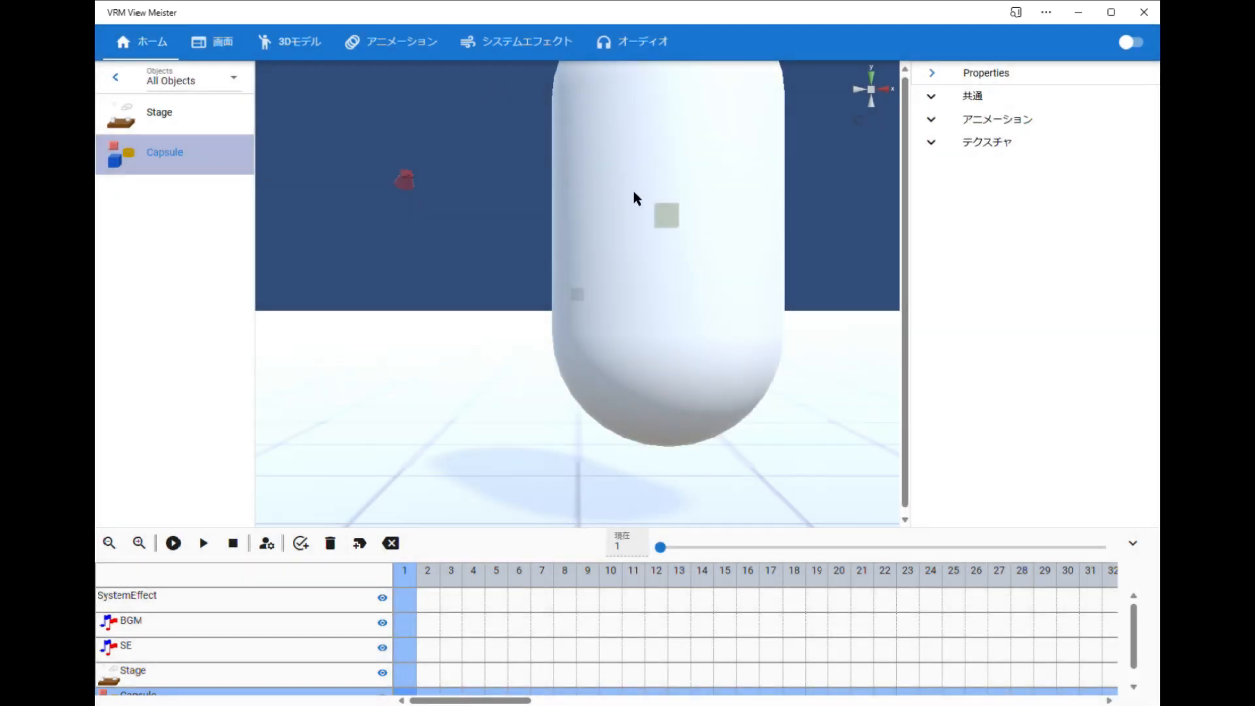
# Step: Move the capsule down and to the left, and fit the rendering screen to its original size (元のサイズ)
pyautogui.moveTo(676, 220); pyautogui.dragTo(551, 272)
pyautogui.click(215, 42)
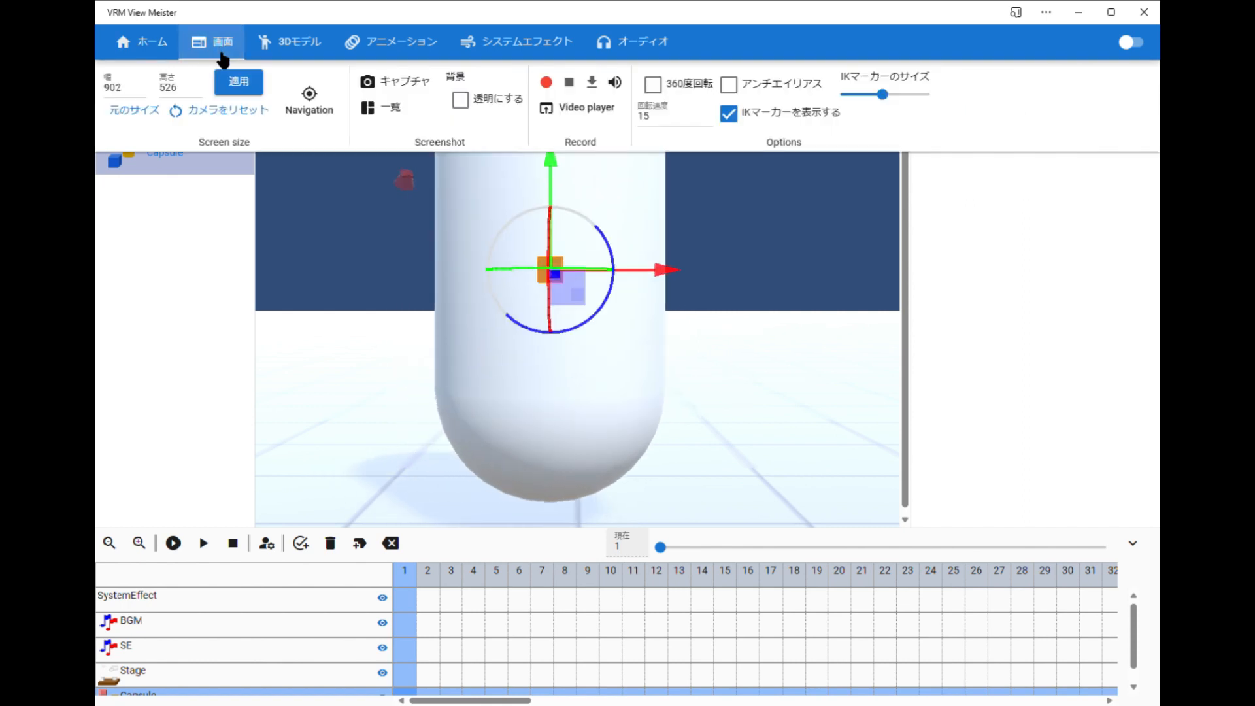
pyautogui.click(134, 109)
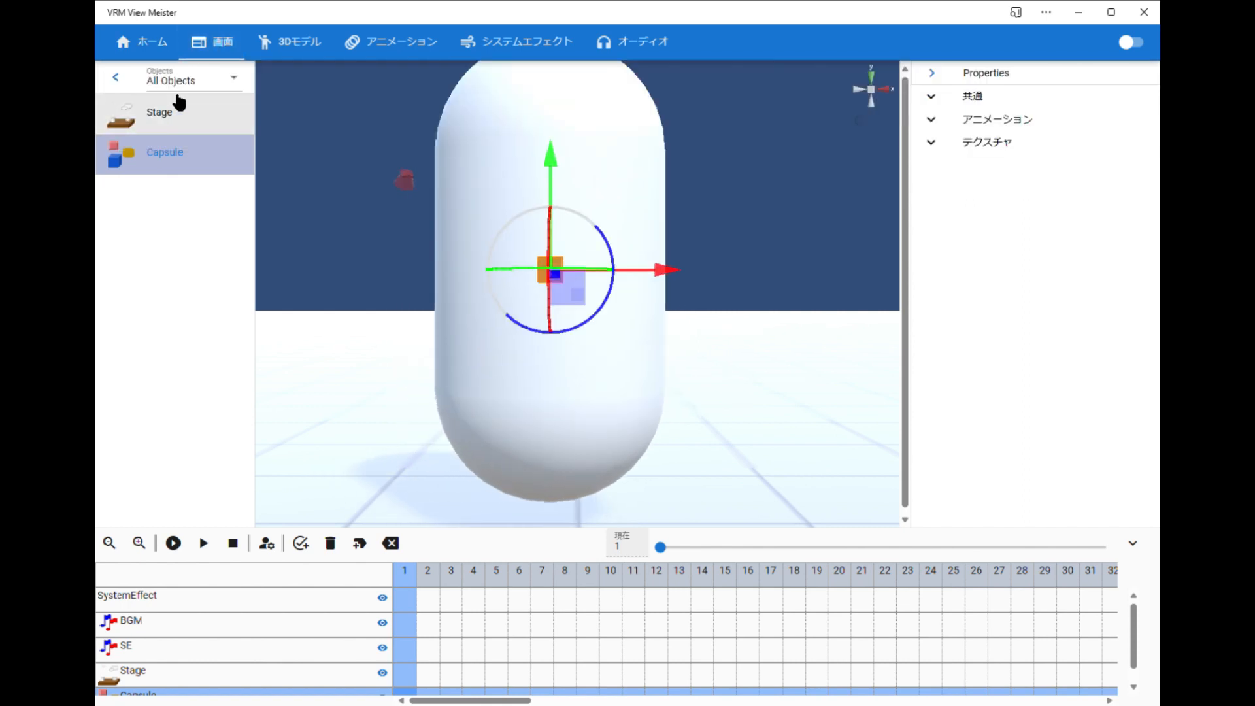
# Step: Set the screen size to 800 wide by 600 high and apply it
pyautogui.click(225, 43)
pyautogui.moveTo(136, 97); pyautogui.dragTo(103, 94)
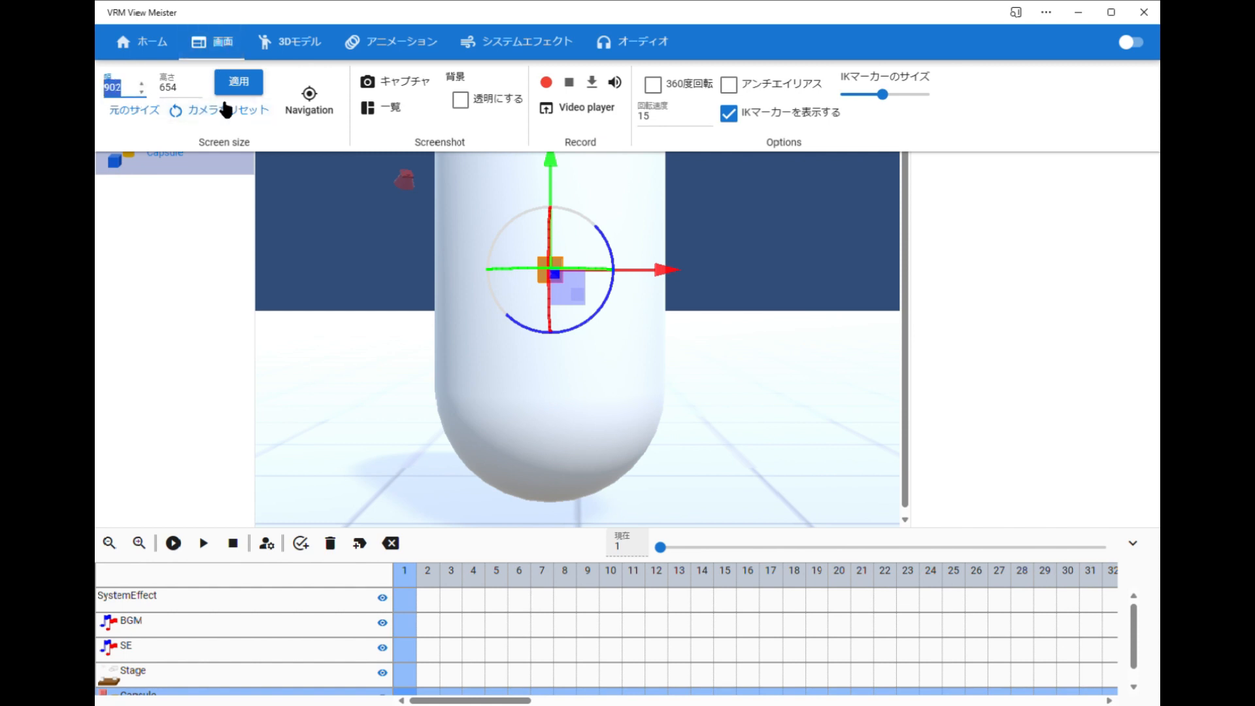
pyautogui.write('800')
pyautogui.press('Tab')
pyautogui.write('600')
pyautogui.click(243, 86)
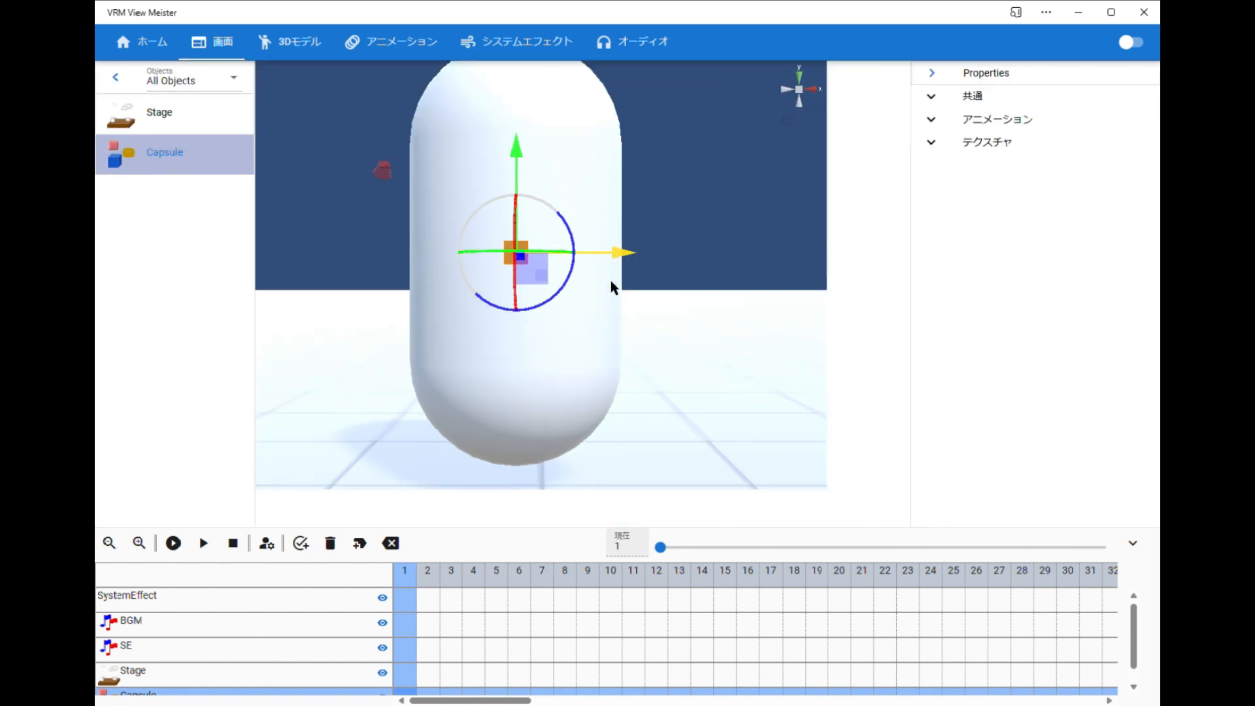
# Step: Restore the rendering screen to its original size (元のサイズ) so it fills the viewport area
pyautogui.moveTo(715, 260)
pyautogui.mouseDown(button='right')
pyautogui.moveTo(764, 265)
pyautogui.moveTo(732, 266)
pyautogui.mouseUp(button='right')
pyautogui.click(221, 47)
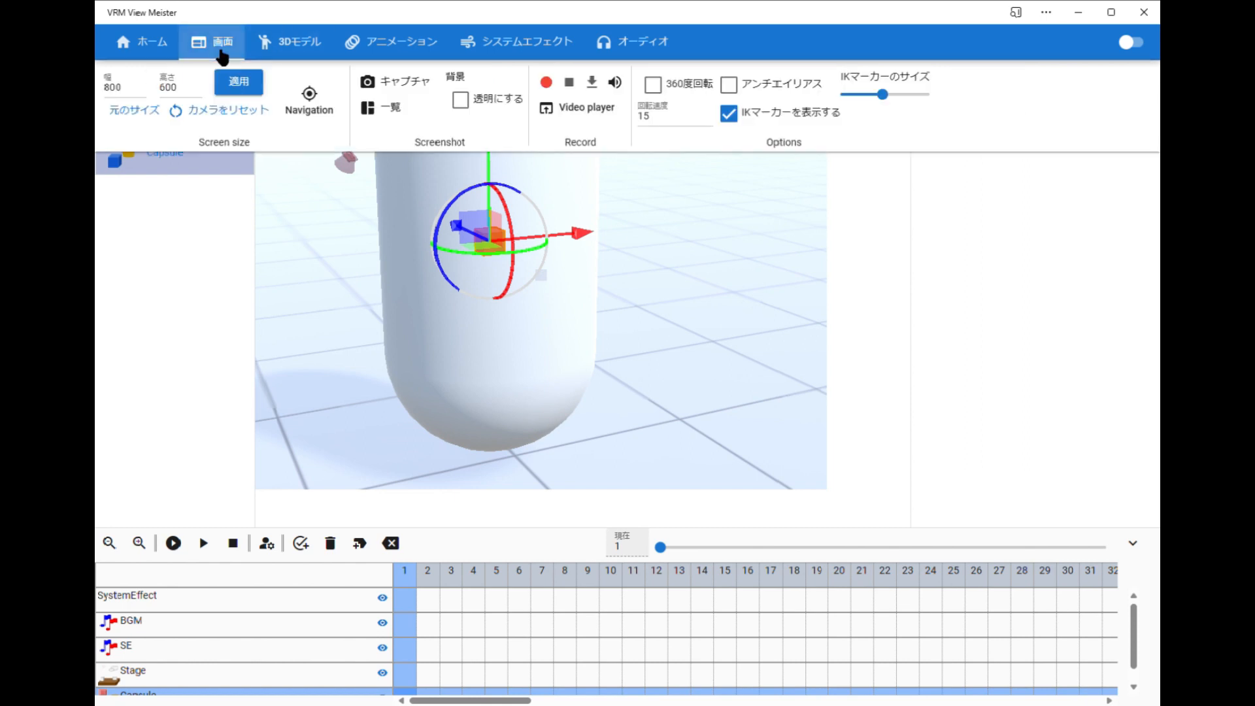
pyautogui.click(138, 121)
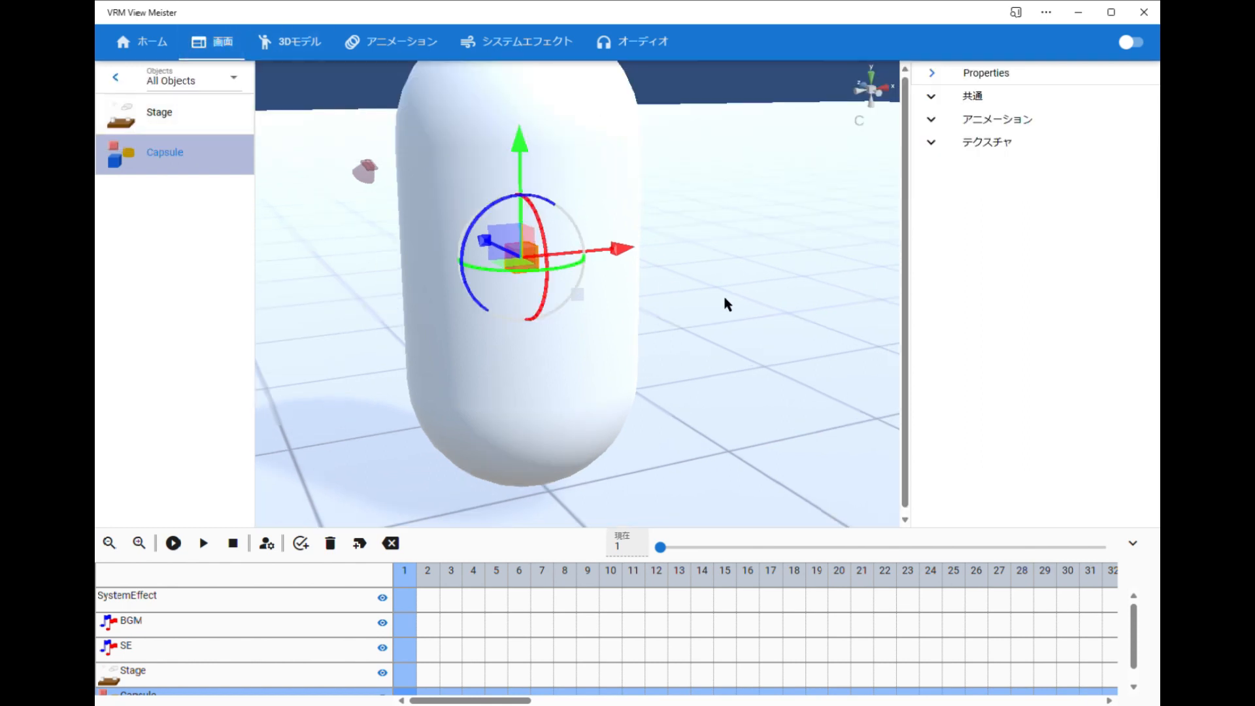
pyautogui.moveTo(723, 294); pyautogui.dragTo(704, 286, button='right')
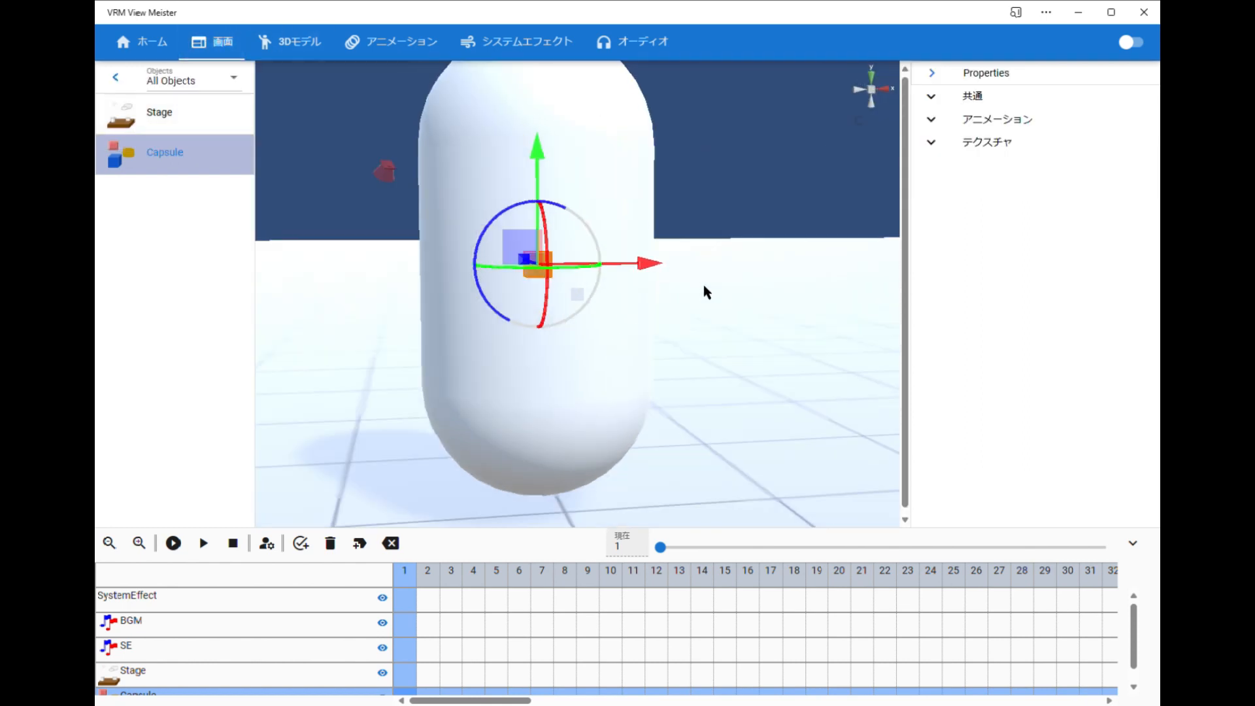
# Step: Collapse the timeline, properties and object list to enlarge the viewport, and move the capsule right along its red axis
pyautogui.click(1134, 544)
pyautogui.click(933, 74)
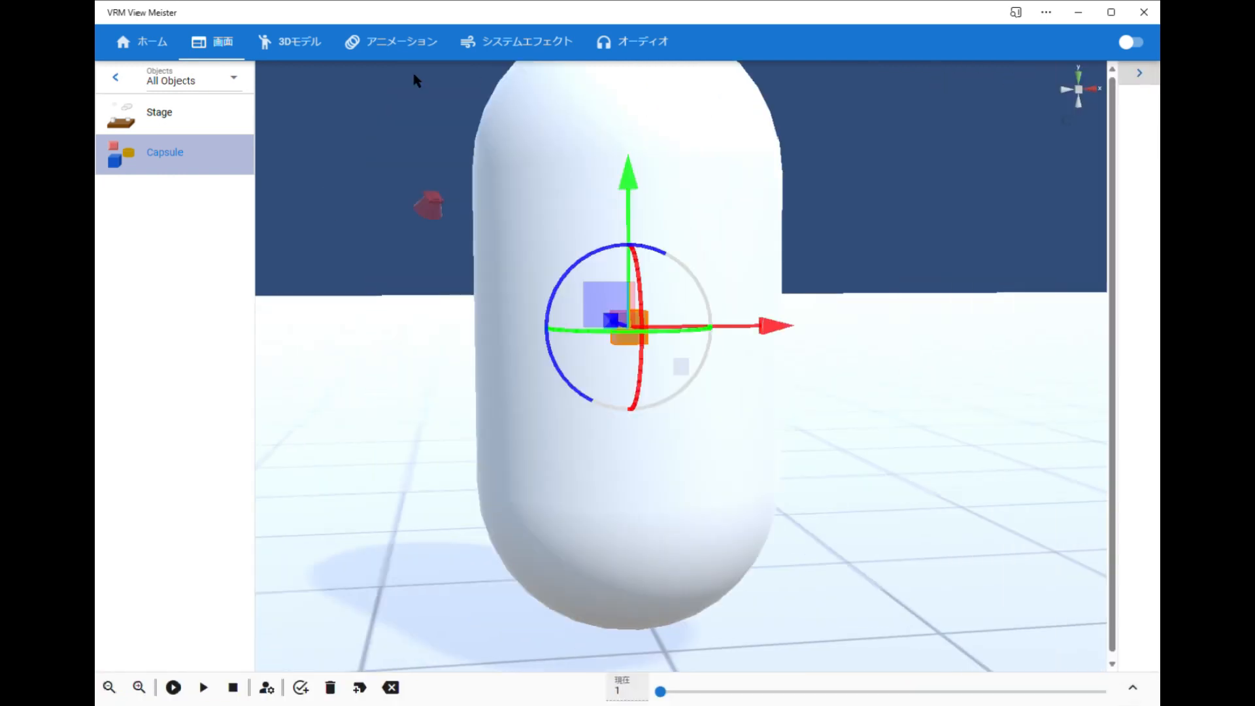
pyautogui.click(115, 77)
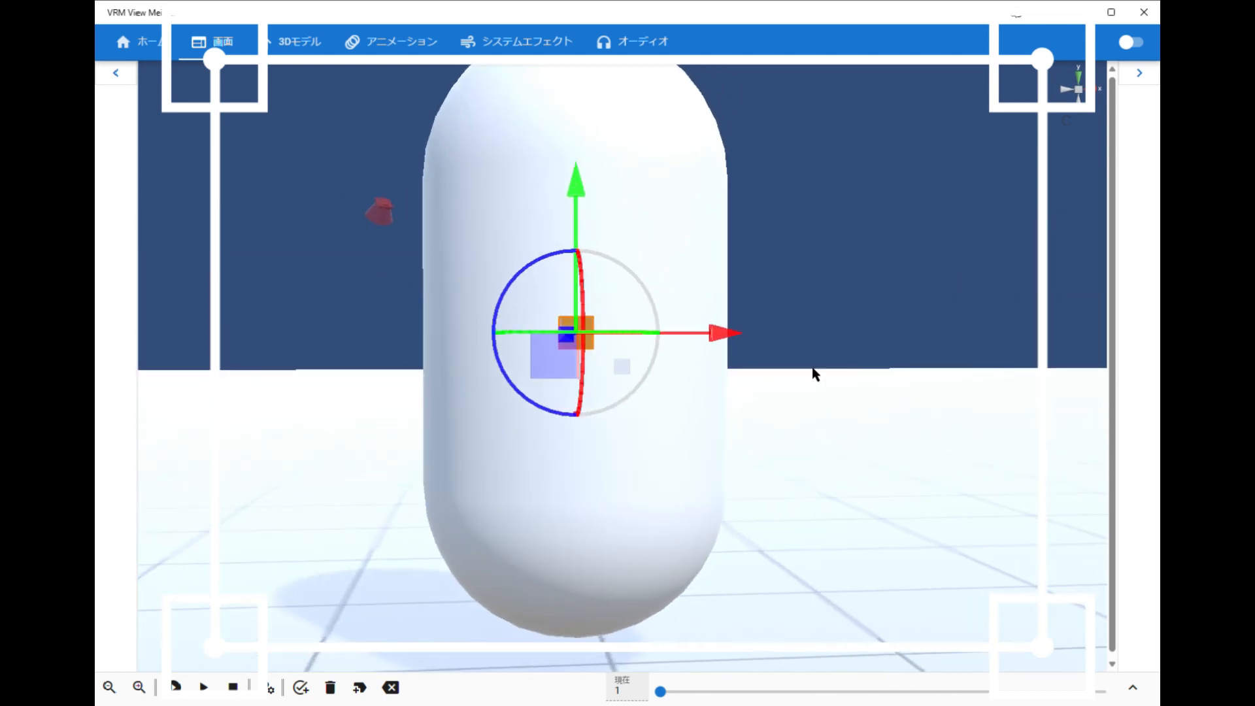
pyautogui.moveTo(715, 342); pyautogui.dragTo(860, 343)
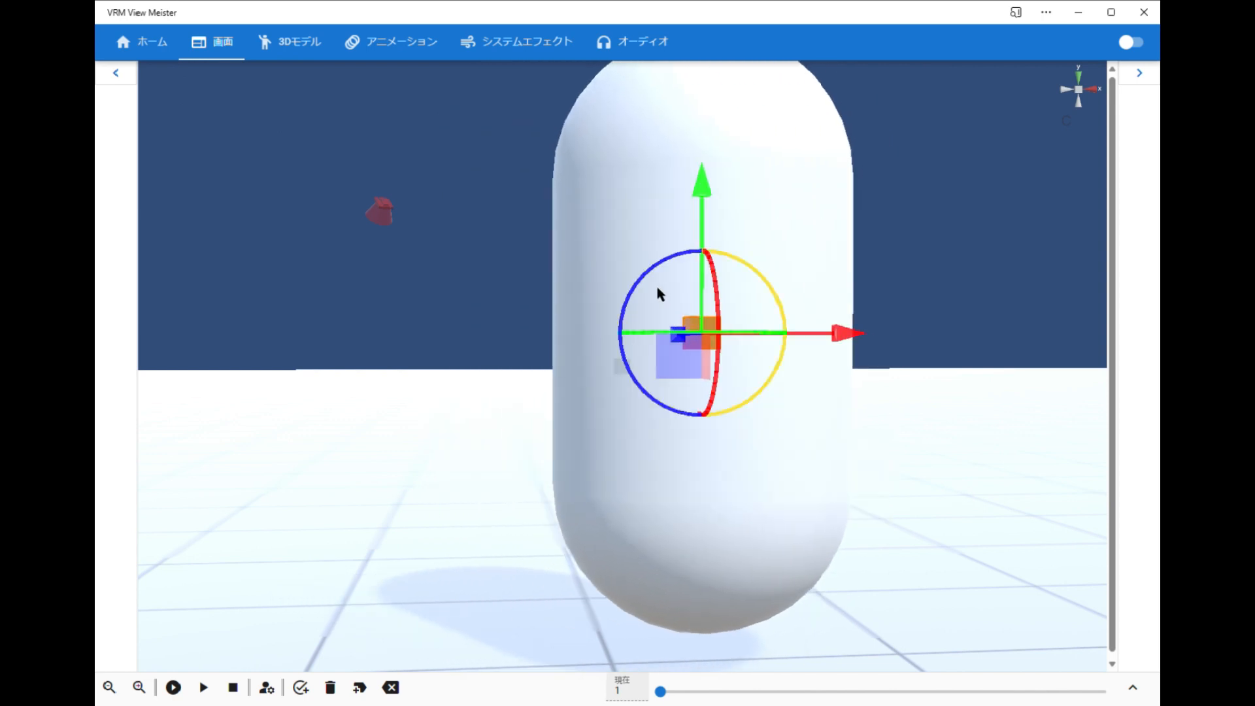
# Step: Show the 3D model commands and turn the permanent display of the ribbon panel back on
pyautogui.click(295, 47)
pyautogui.click(295, 47)
pyautogui.click(295, 47)
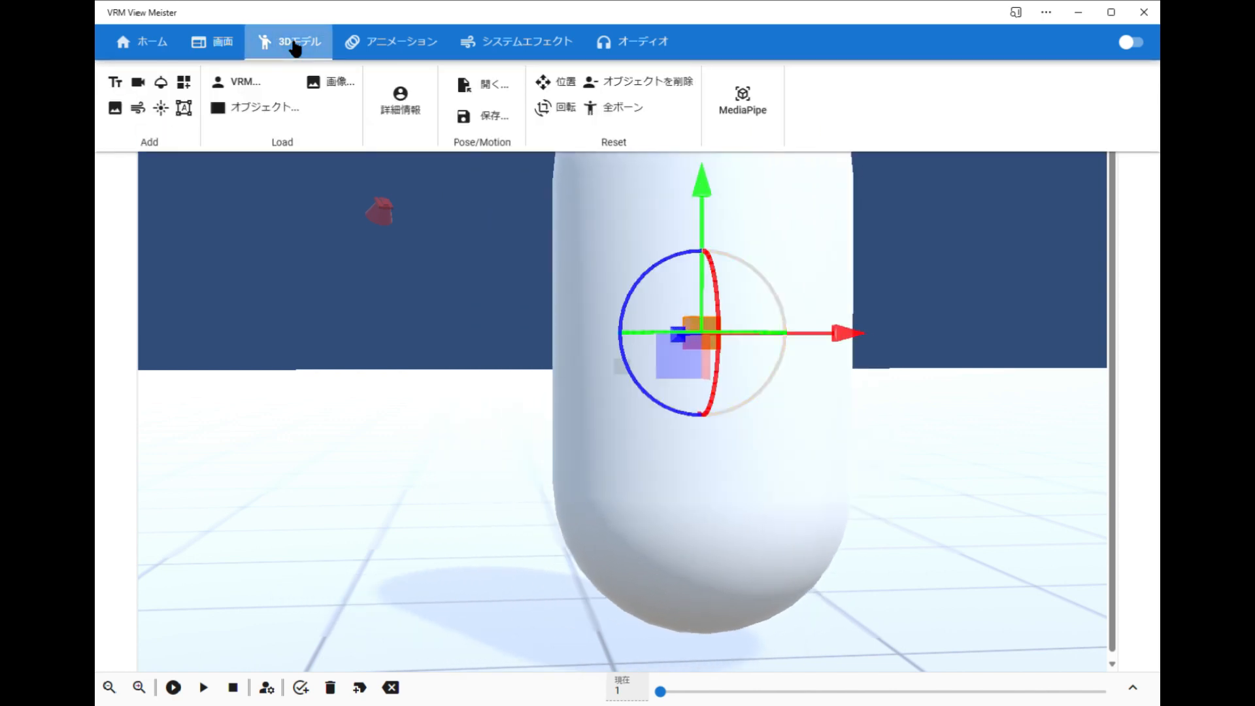
pyautogui.click(1132, 44)
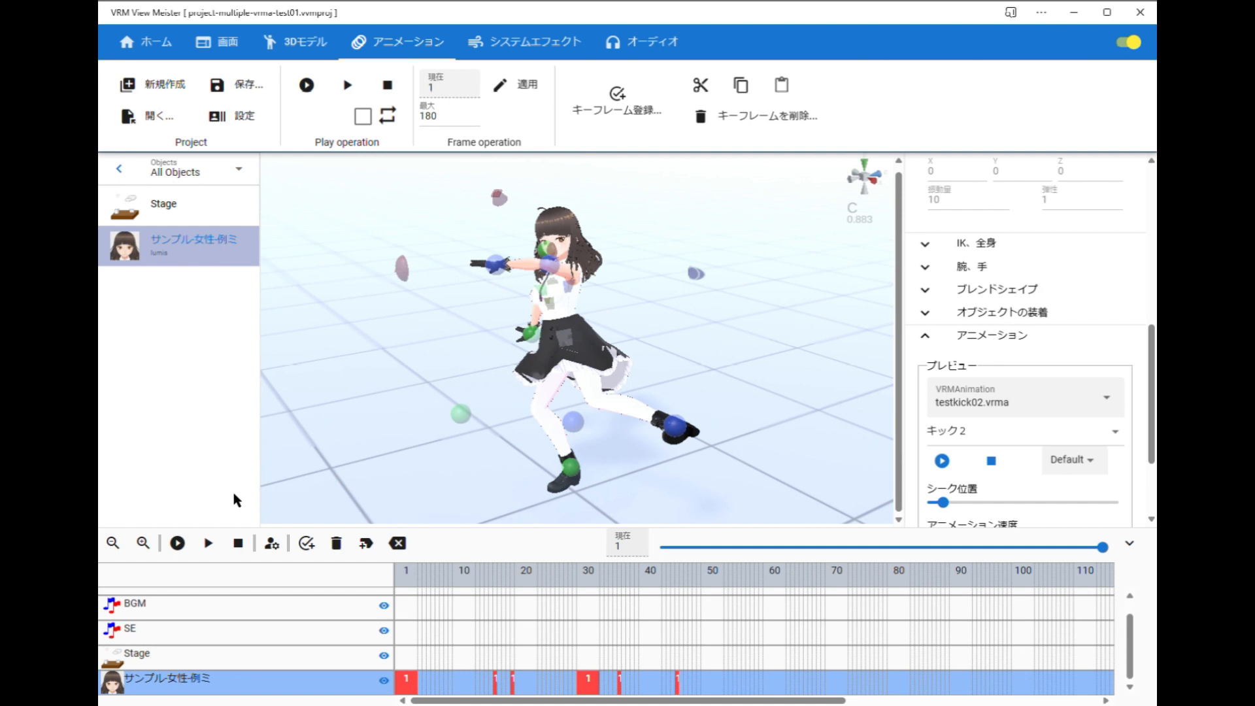
# Step: Play the sample character's animation from the beginning and return to frame 1 for a front view of the model
pyautogui.click(178, 543)
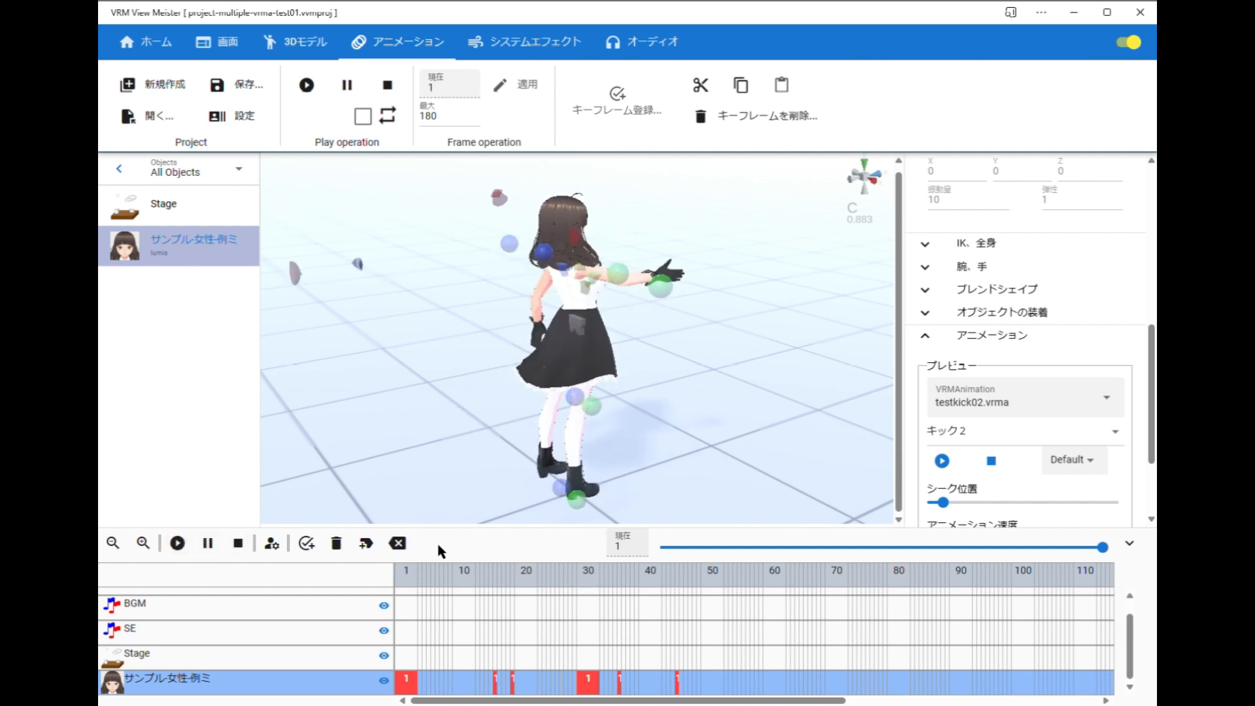
pyautogui.click(407, 575)
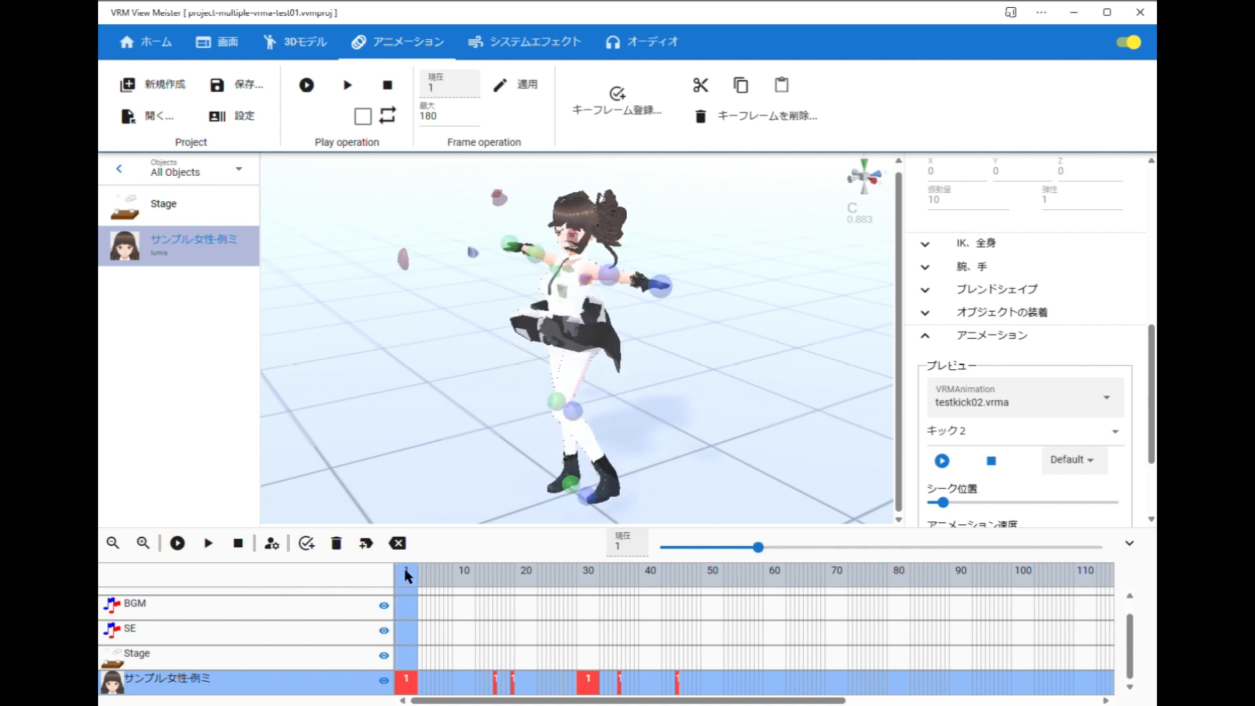
pyautogui.moveTo(533, 460); pyautogui.dragTo(530, 416, button='middle')
pyautogui.moveTo(531, 416); pyautogui.dragTo(516, 491, button='right')
# Step: Examine the duration, easing and registered parts of the sample character's keyframes, and preview the pose at frame 19
pyautogui.moveTo(412, 692)
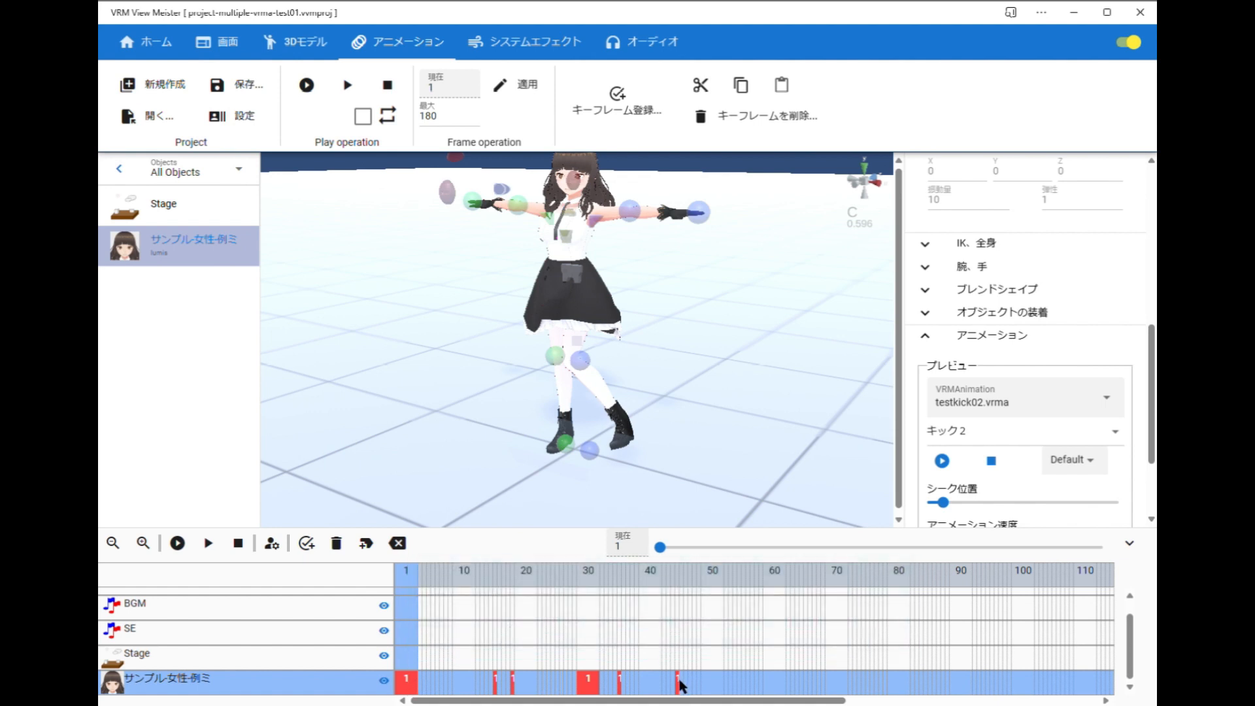
pyautogui.moveTo(687, 693)
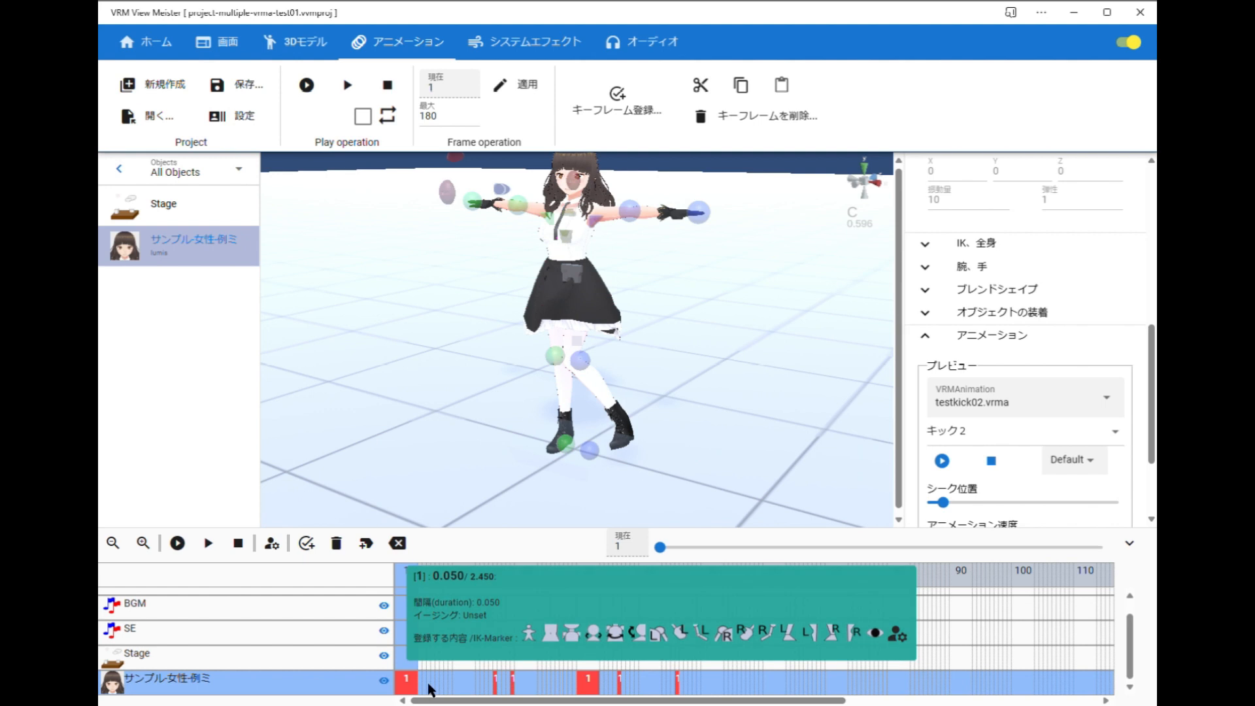
pyautogui.moveTo(503, 691)
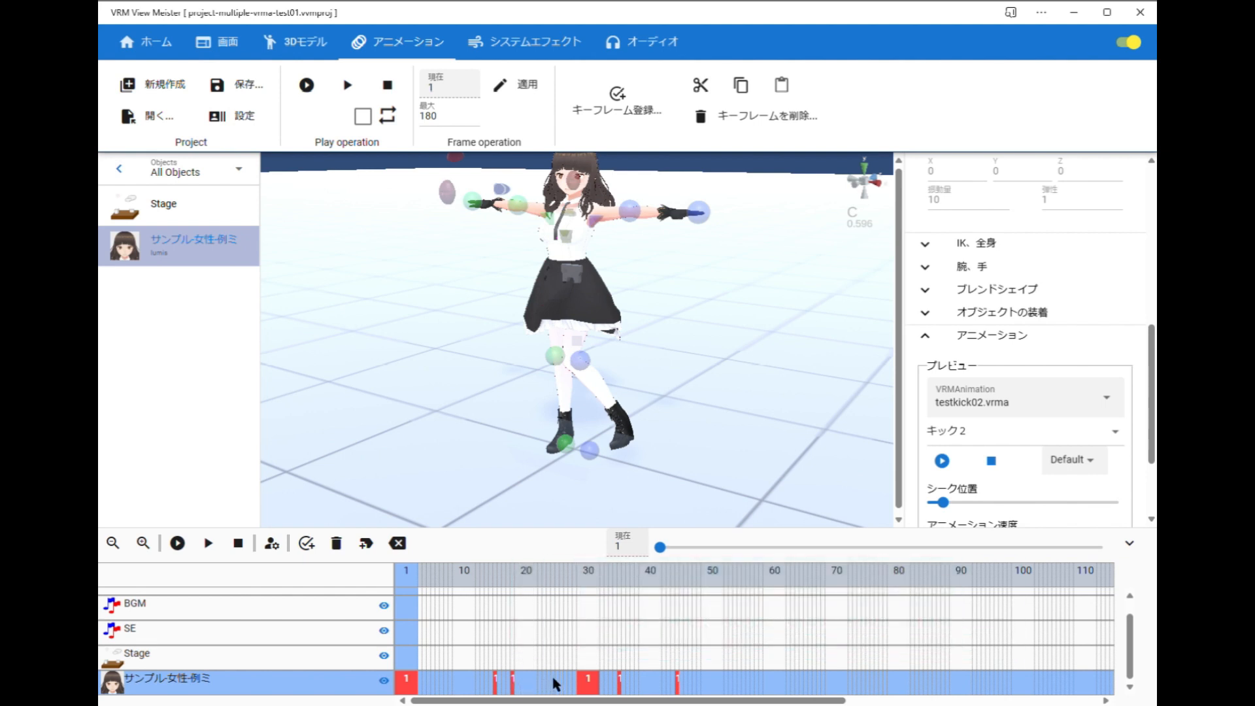
pyautogui.moveTo(591, 687)
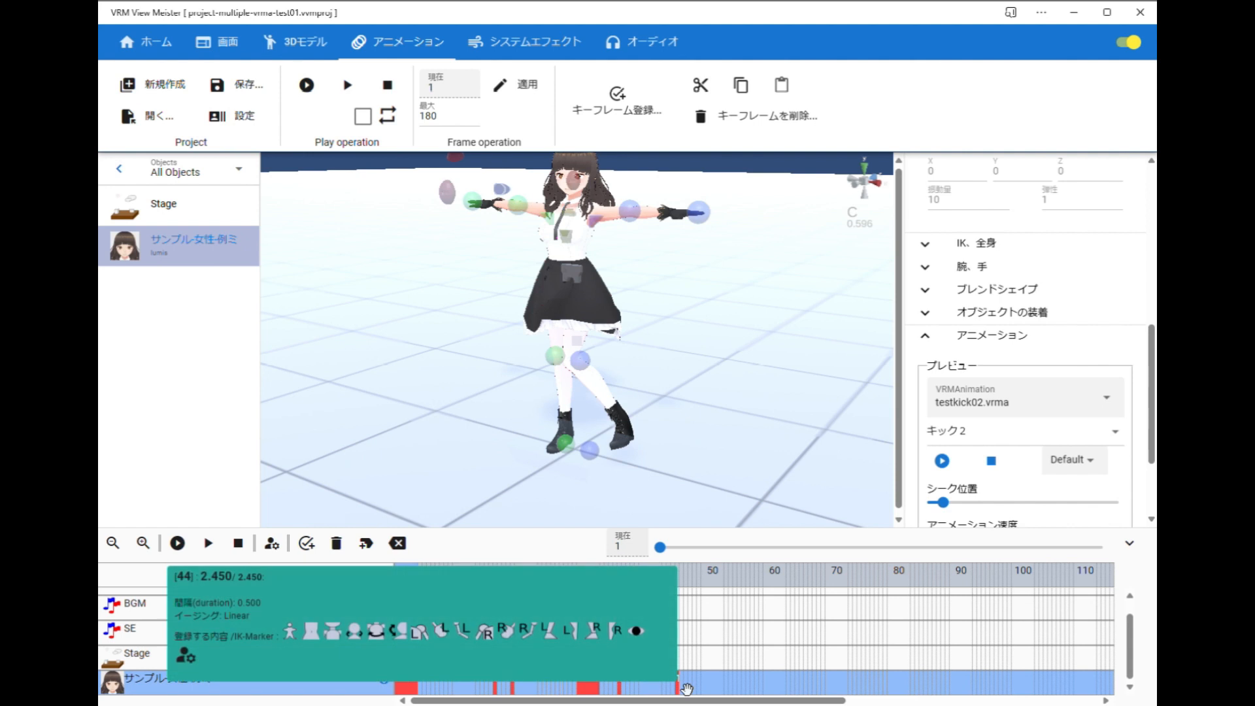
pyautogui.click(522, 690)
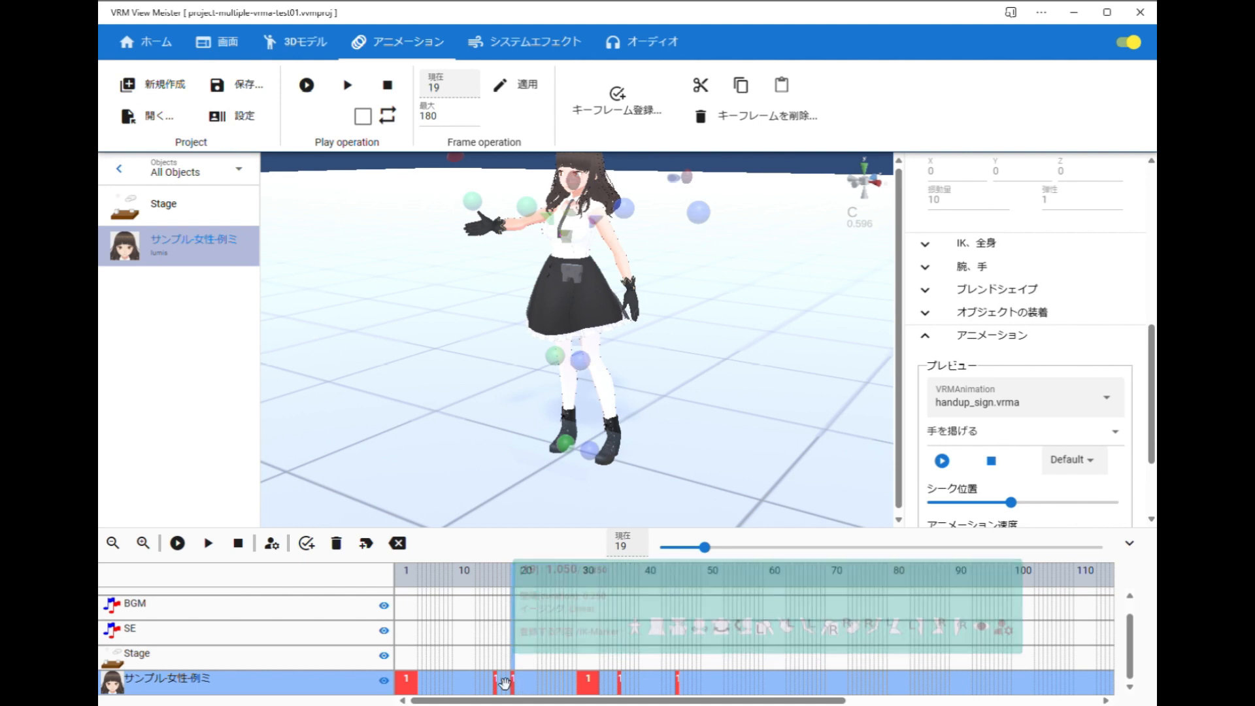
pyautogui.moveTo(504, 686)
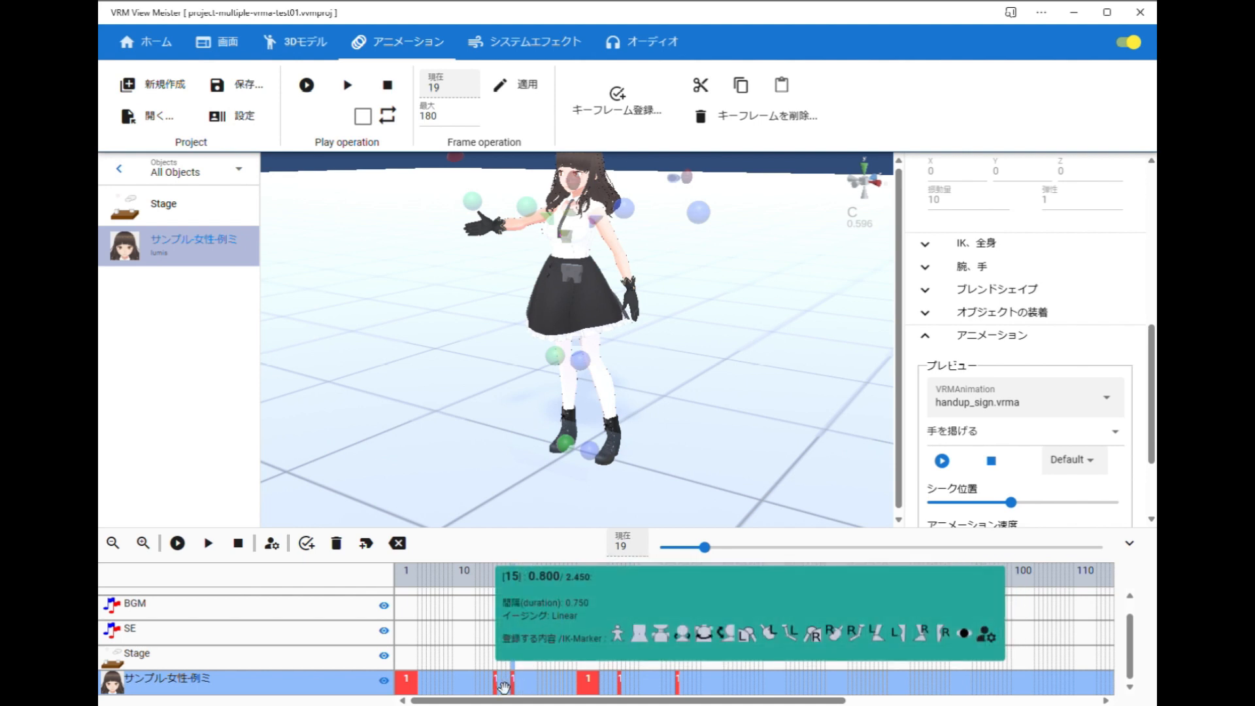
pyautogui.moveTo(683, 686)
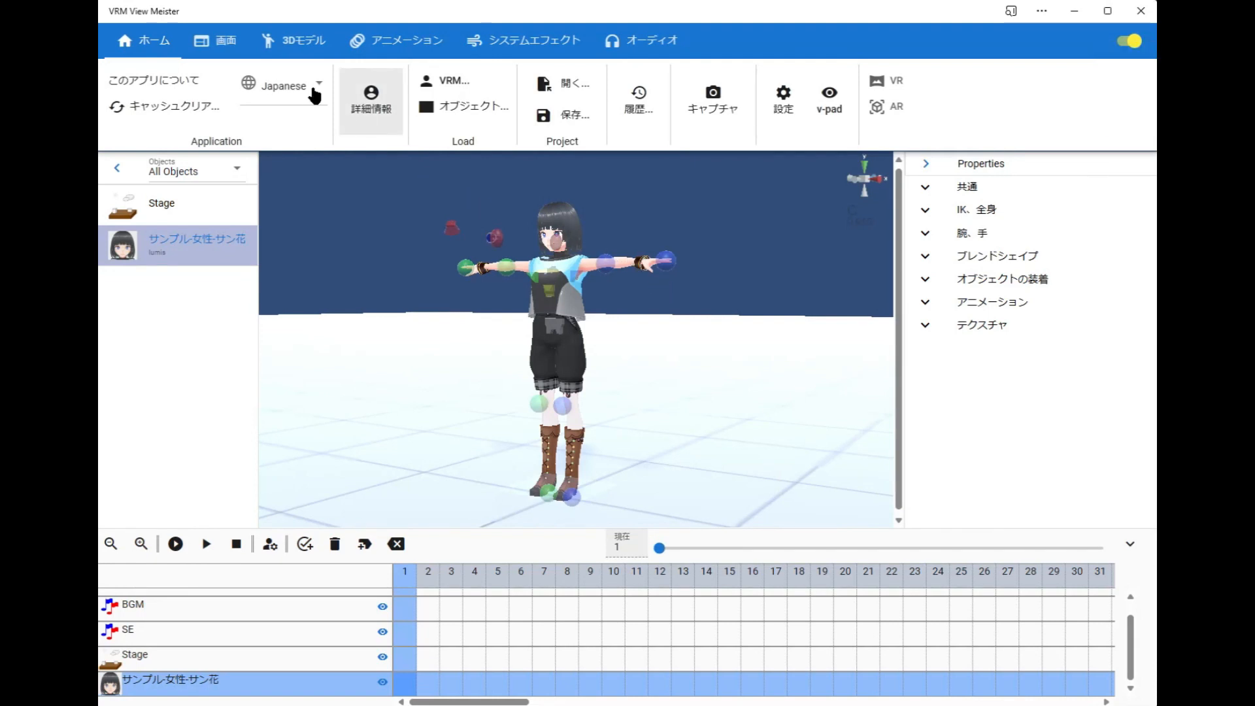
# Step: Browse the app pose library from the 3D model's Pose/Motion commands, with its window moved fully into view, and close it
pyautogui.click(364, 42)
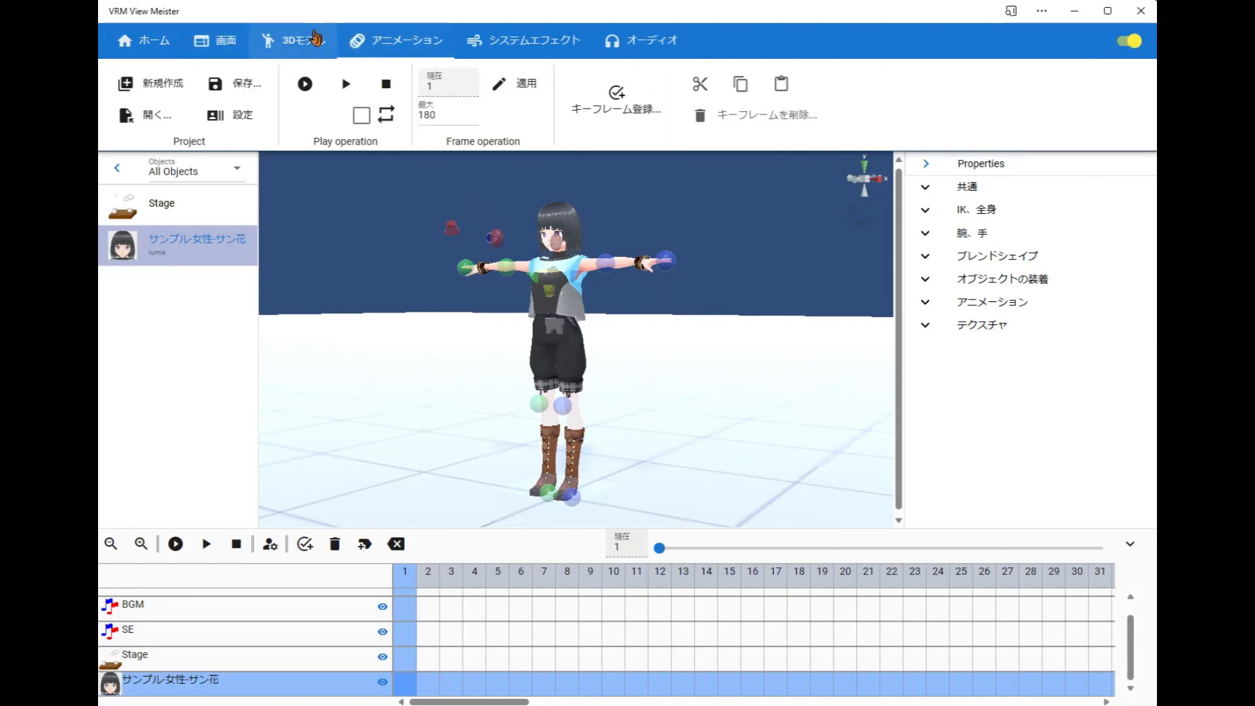
pyautogui.click(316, 39)
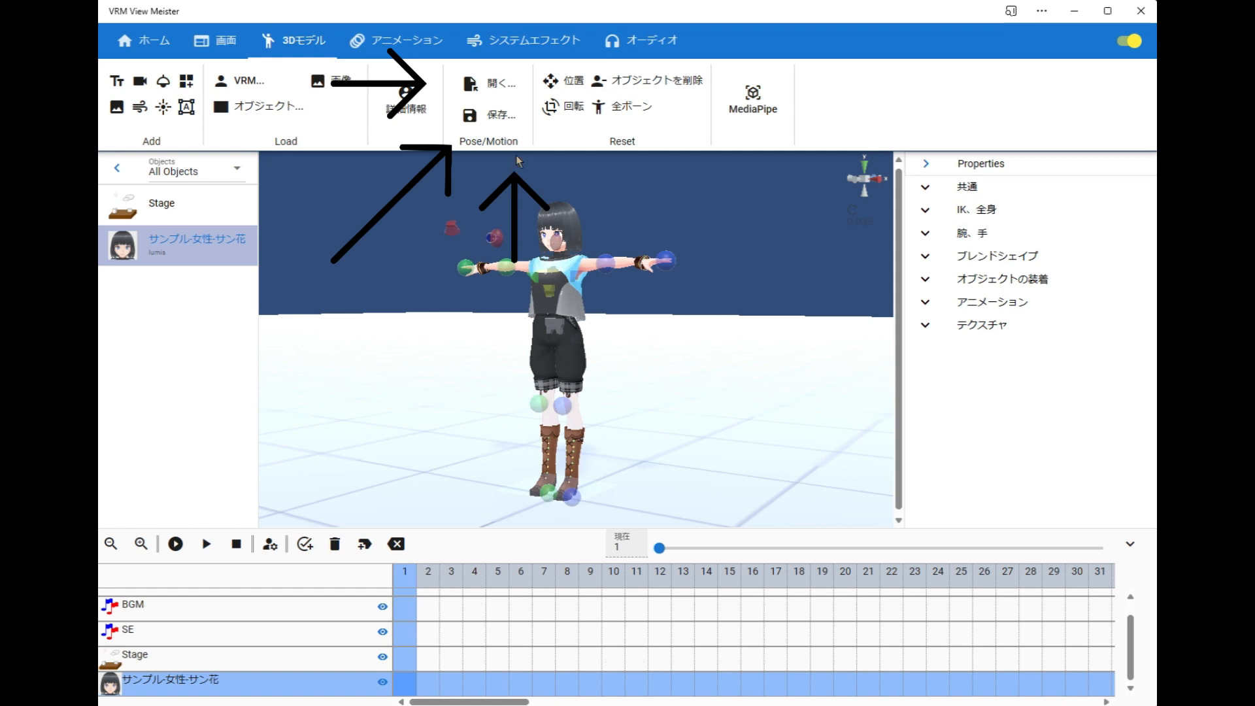
pyautogui.click(474, 88)
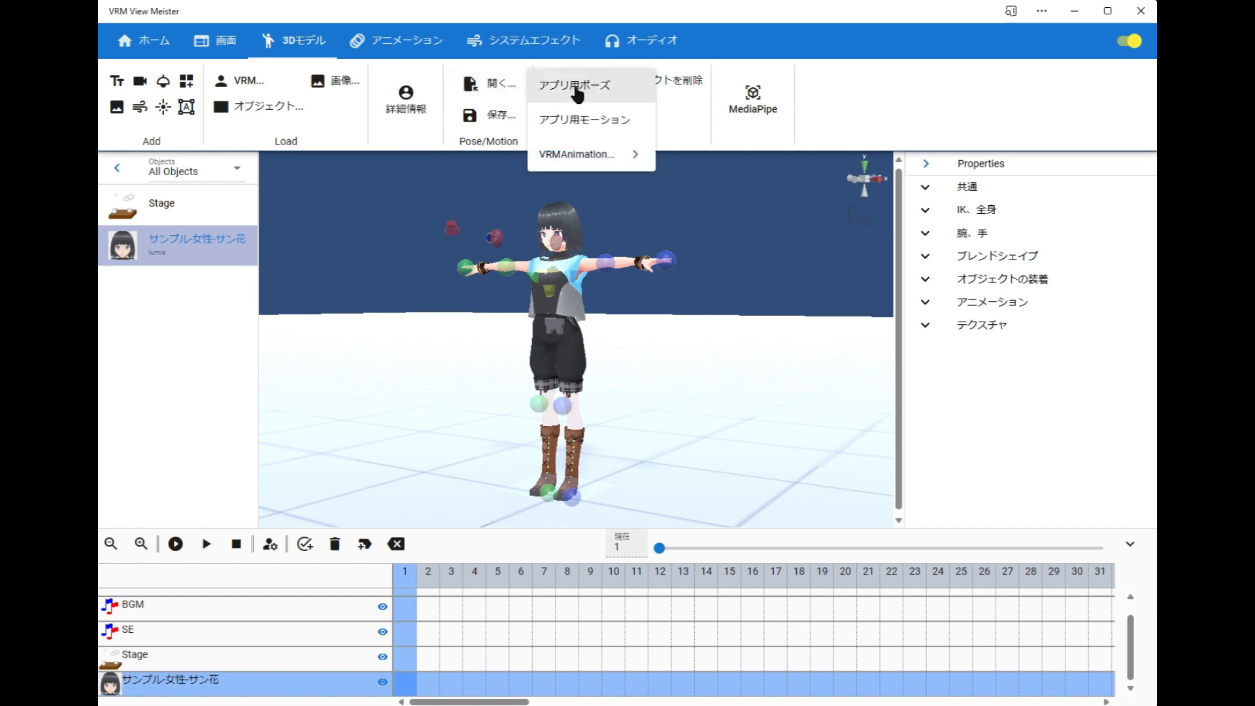
pyautogui.click(629, 154)
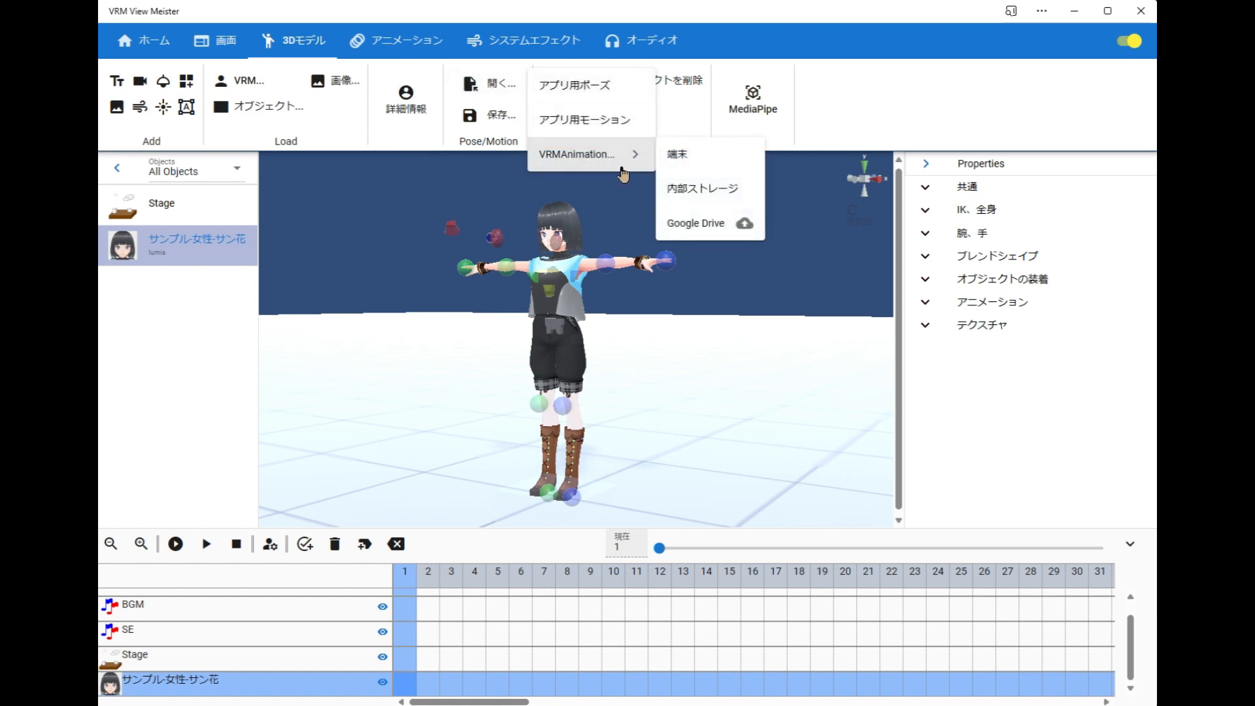
pyautogui.click(586, 91)
pyautogui.moveTo(394, 49); pyautogui.dragTo(527, 93)
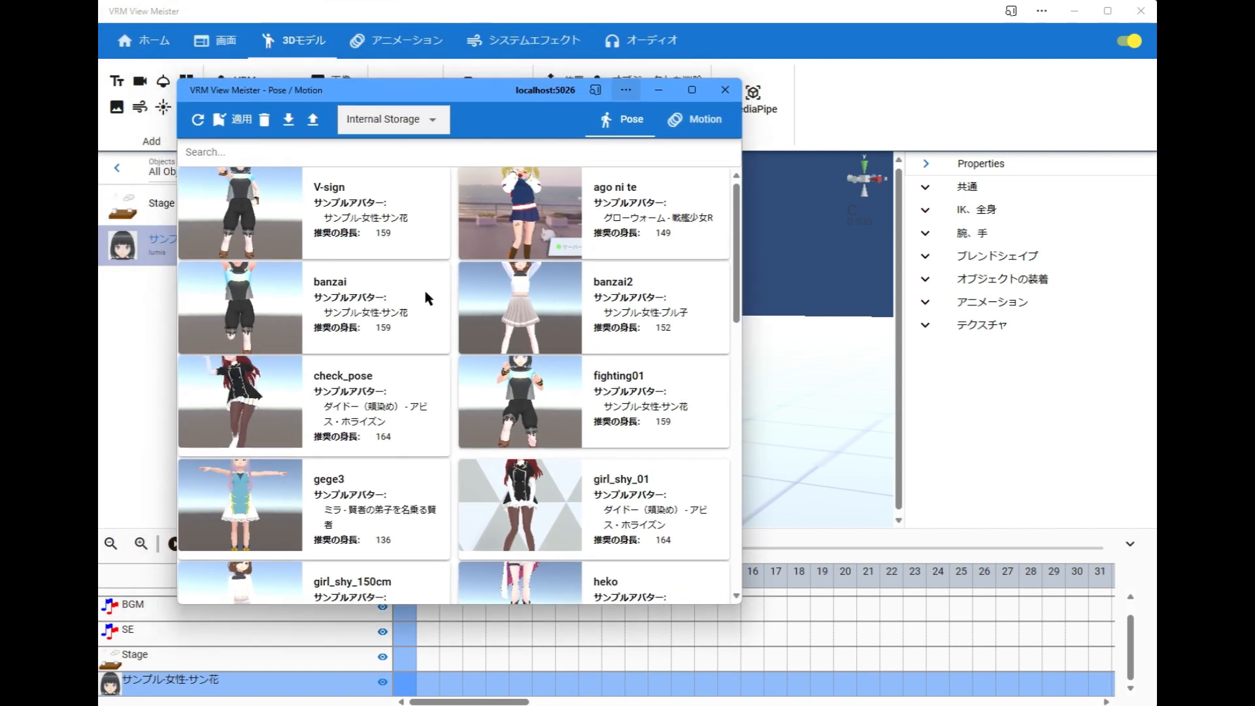
pyautogui.click(723, 92)
# Step: Browse the app motion library, compare its motion and pose lists, and close it
pyautogui.click(493, 82)
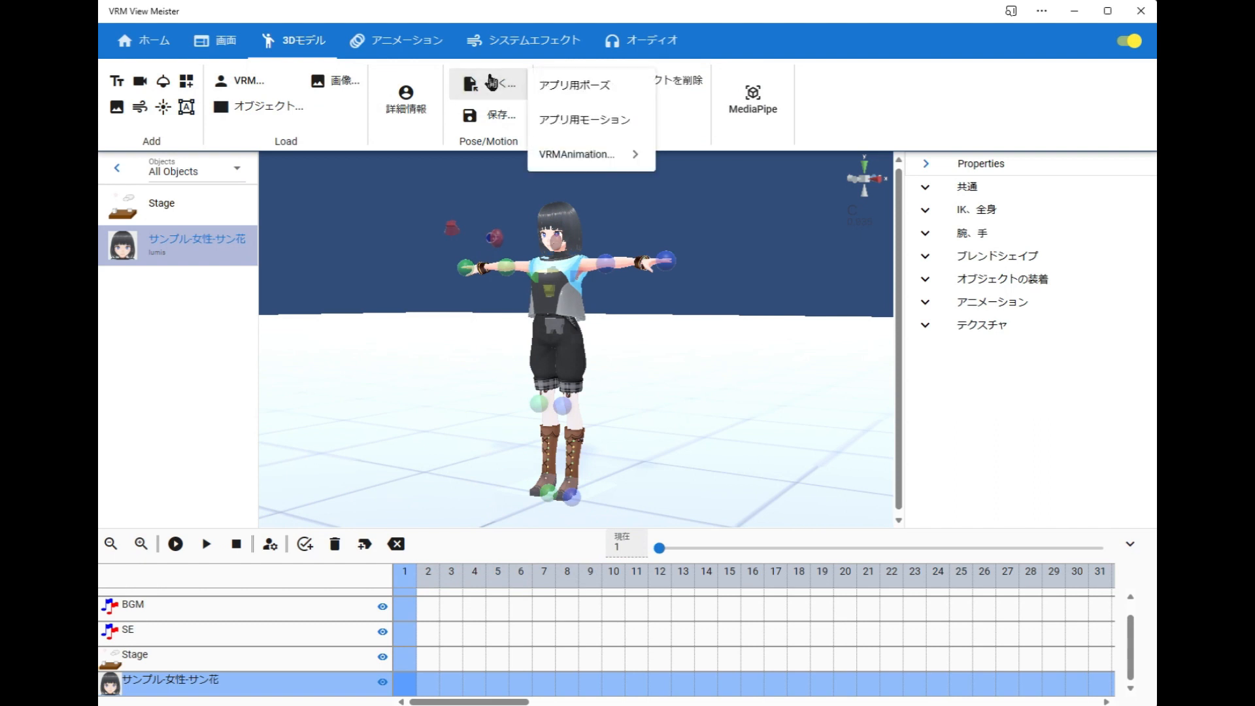
pyautogui.click(599, 122)
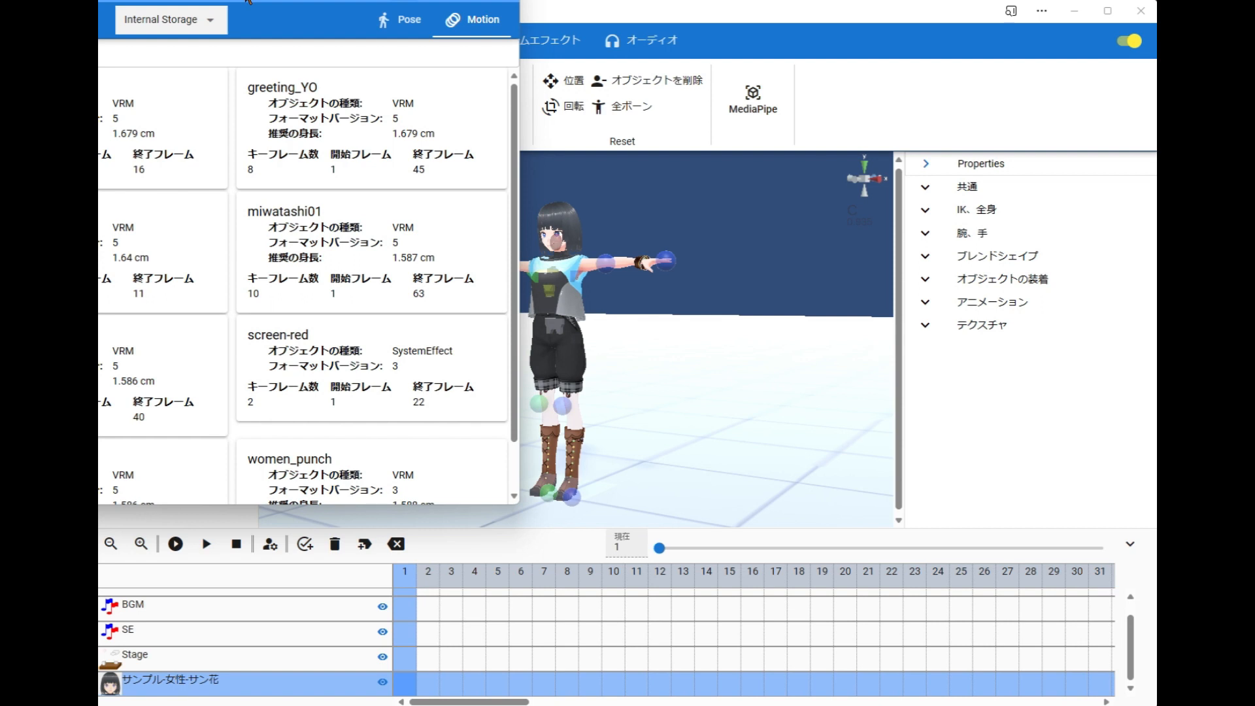
pyautogui.moveTo(248, 1); pyautogui.dragTo(518, 140)
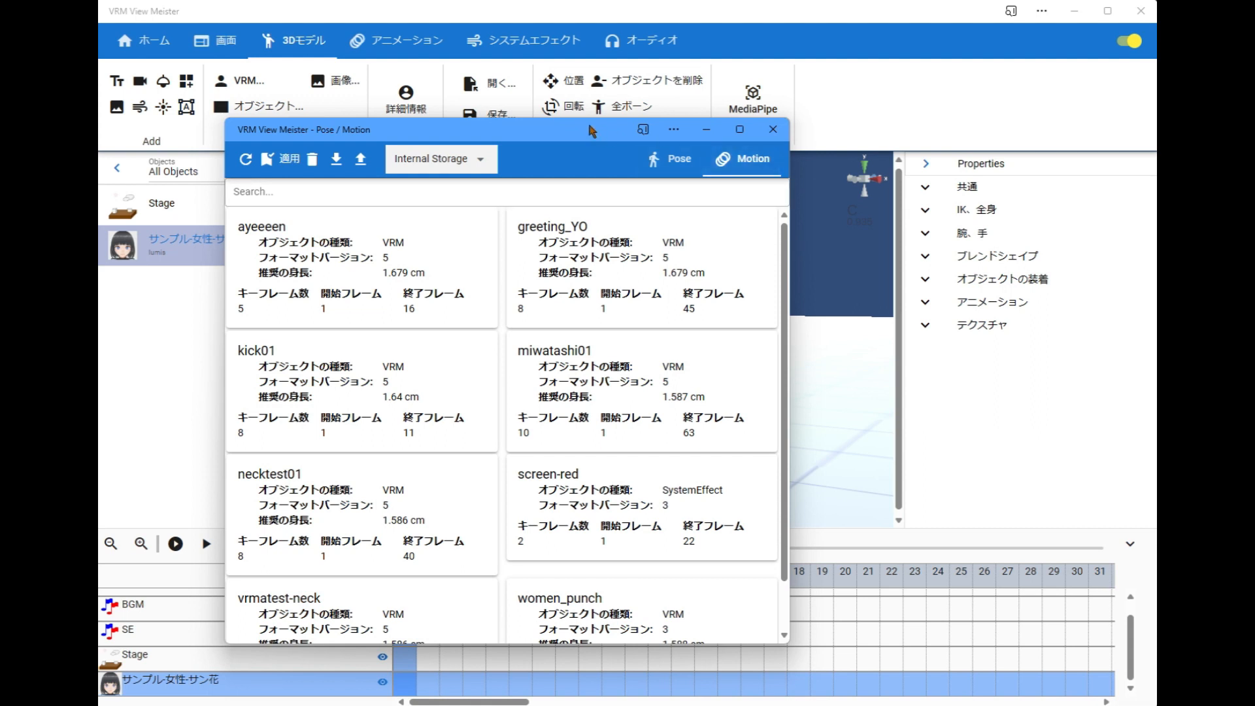
pyautogui.click(677, 162)
pyautogui.click(743, 165)
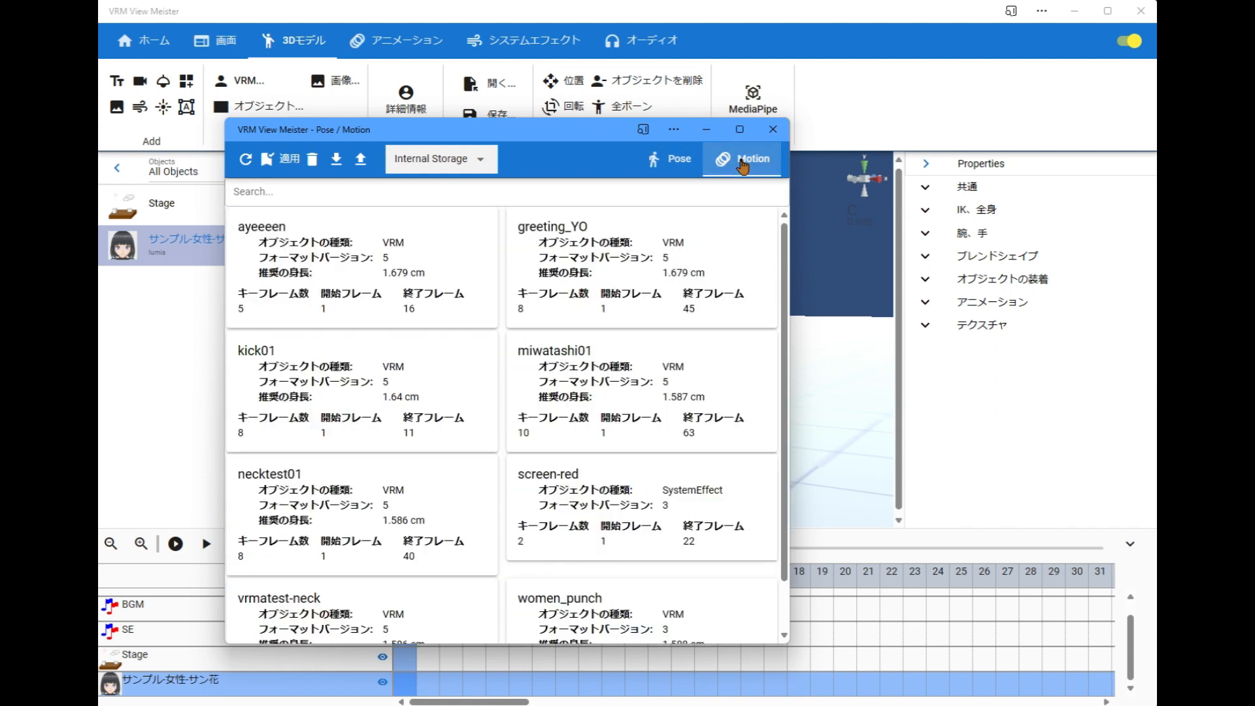
pyautogui.click(673, 159)
pyautogui.click(740, 163)
pyautogui.click(773, 129)
# Step: Load testkick02.vrma from internal storage as a VRMAnimation and select it for the character's animation preview
pyautogui.click(471, 92)
pyautogui.click(471, 92)
pyautogui.click(471, 92)
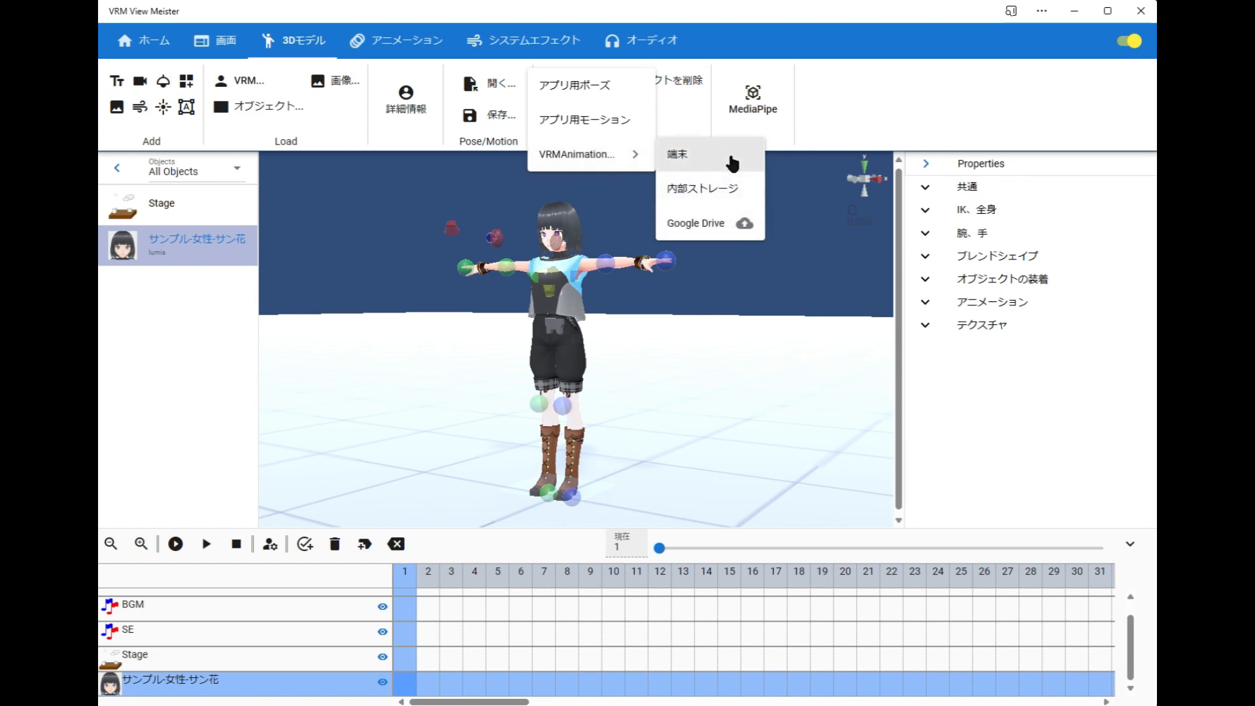
pyautogui.click(741, 197)
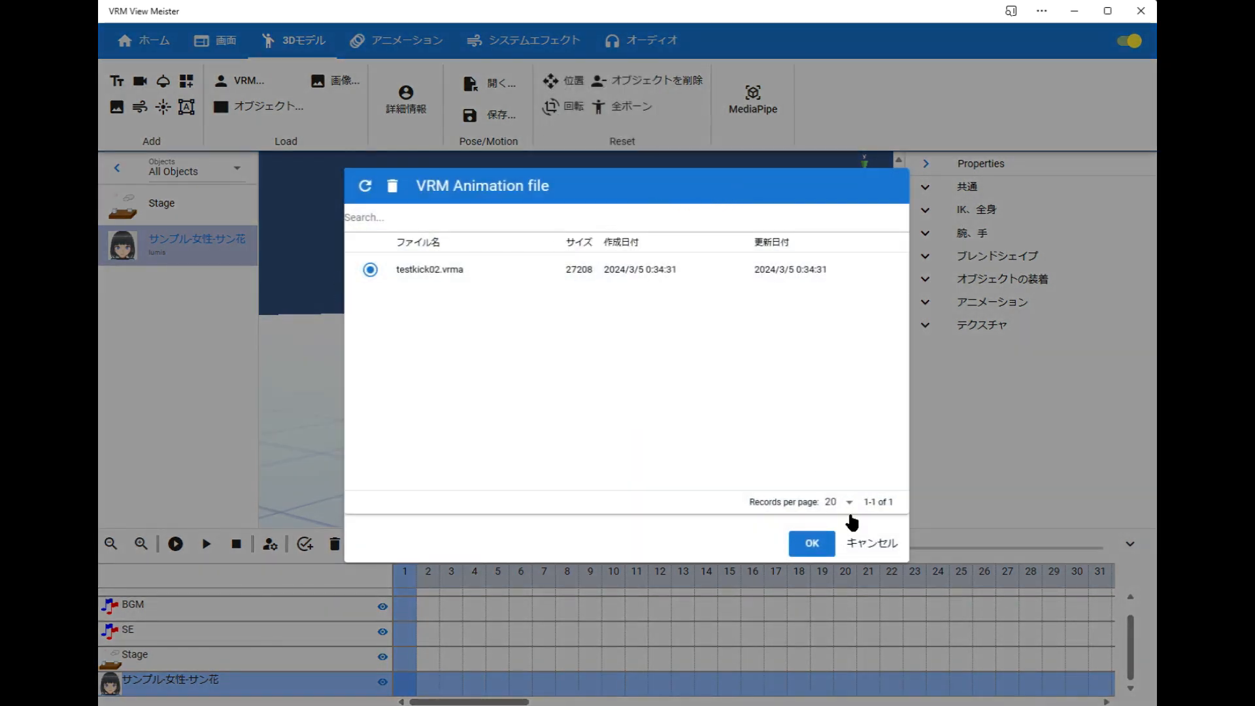
pyautogui.click(813, 543)
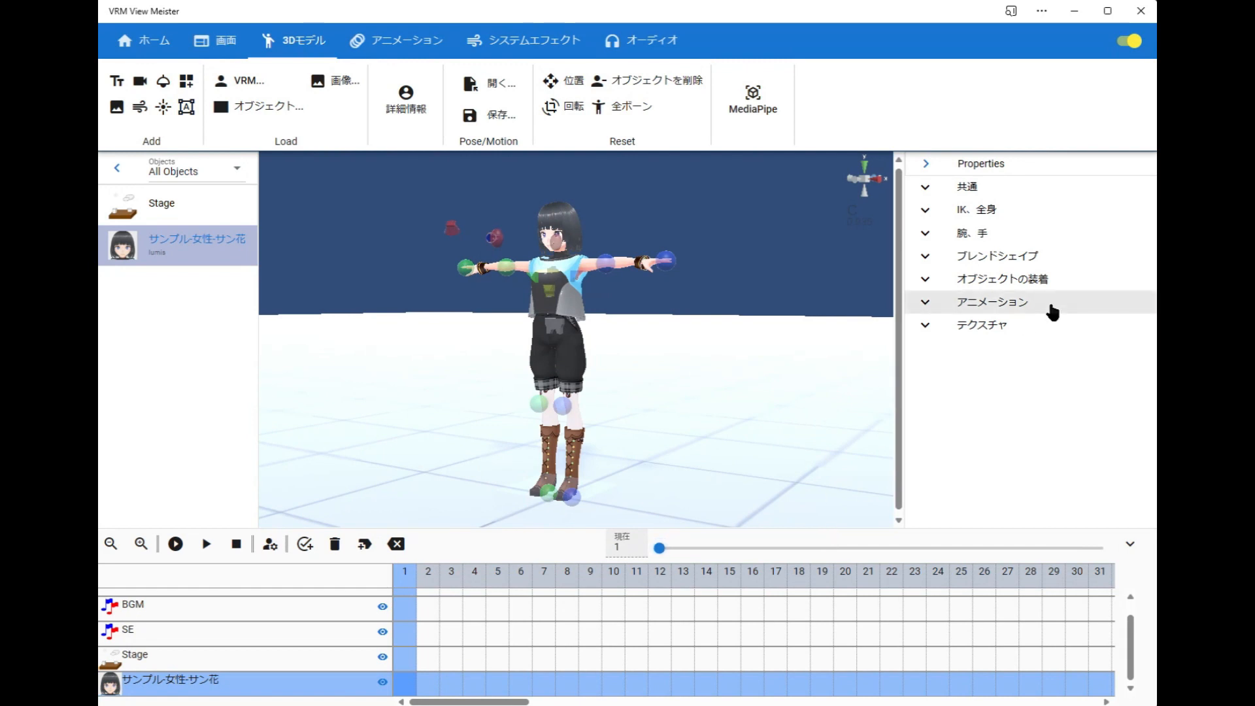
pyautogui.click(1002, 301)
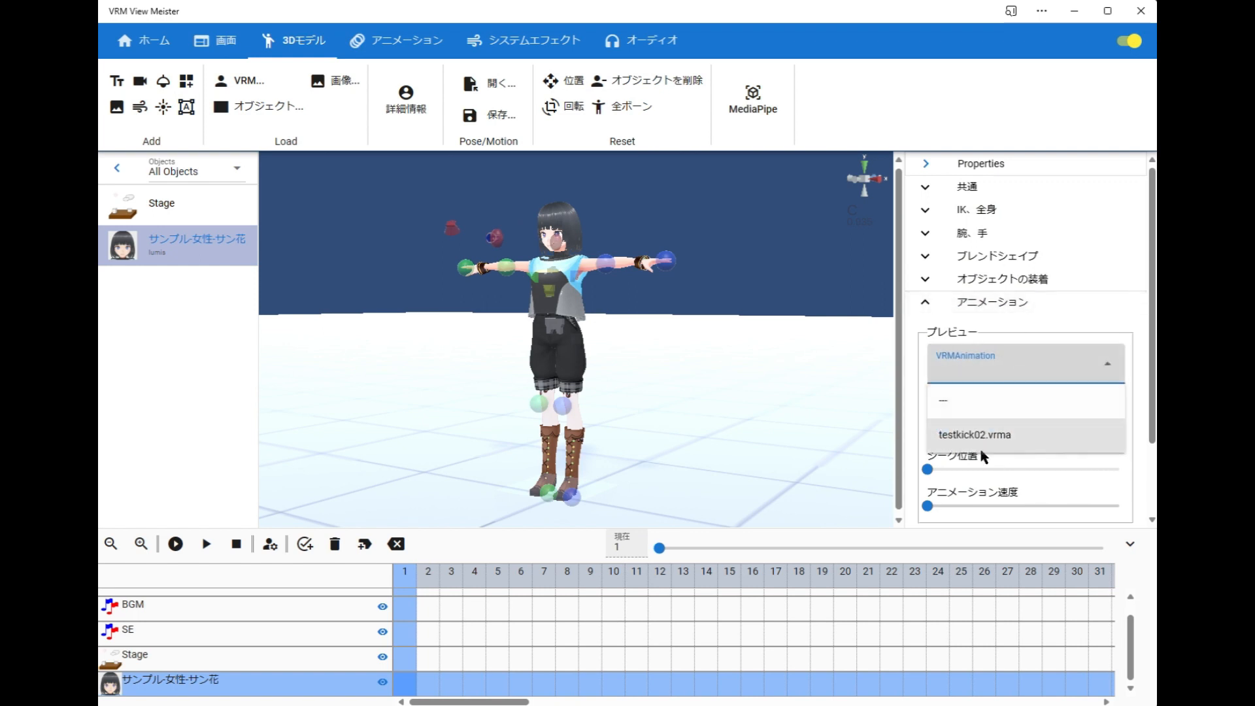
pyautogui.click(1002, 440)
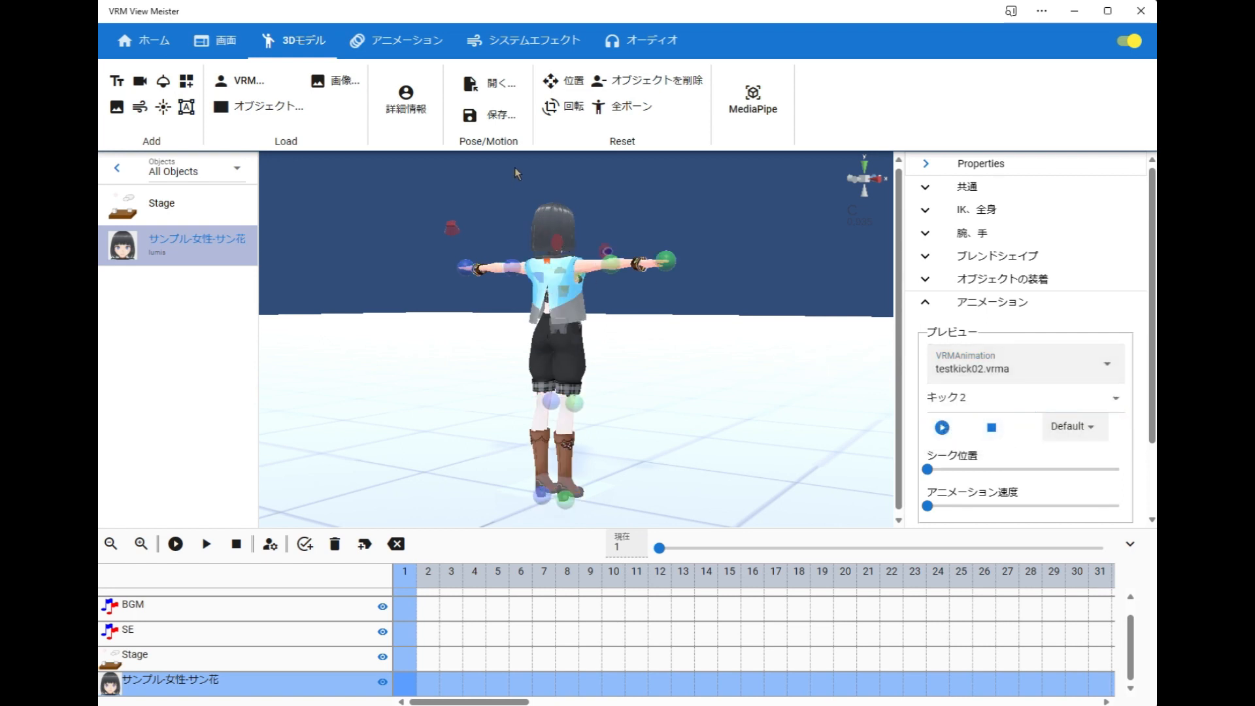
# Step: Examine the save options for app poses, app motions, general motion formats and VRMAnimation, including their storage destinations
pyautogui.click(520, 129)
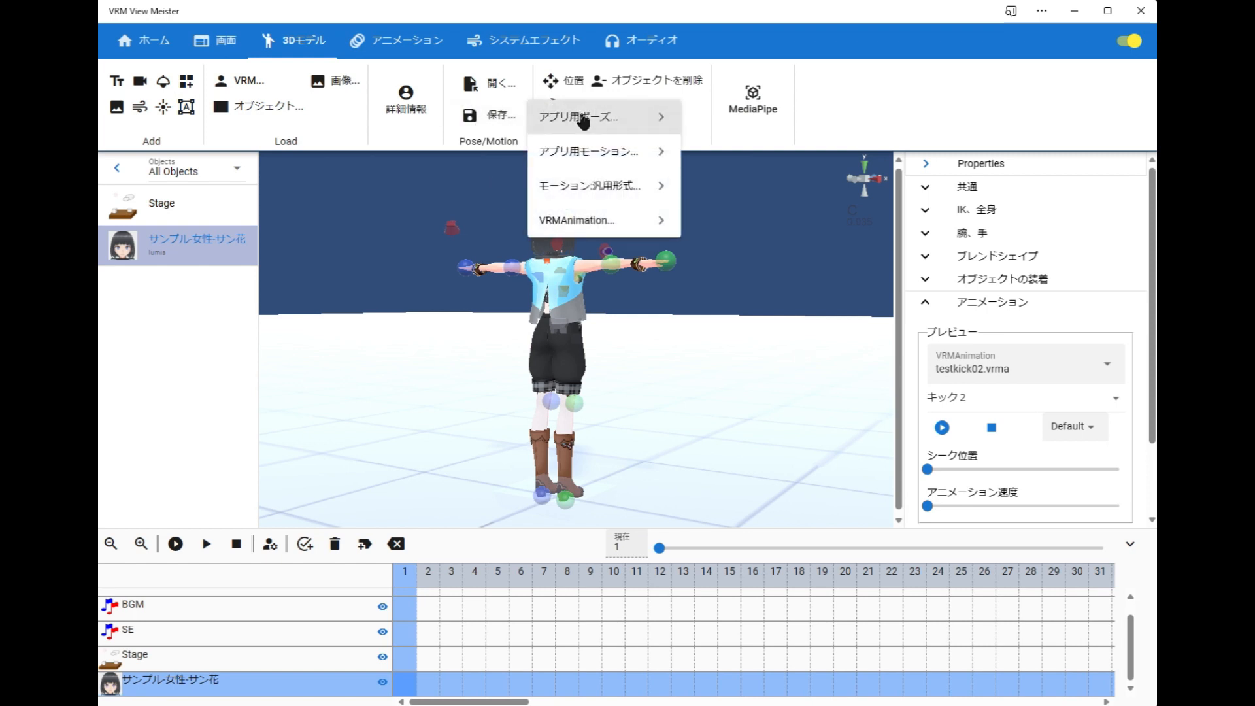
pyautogui.moveTo(600, 118)
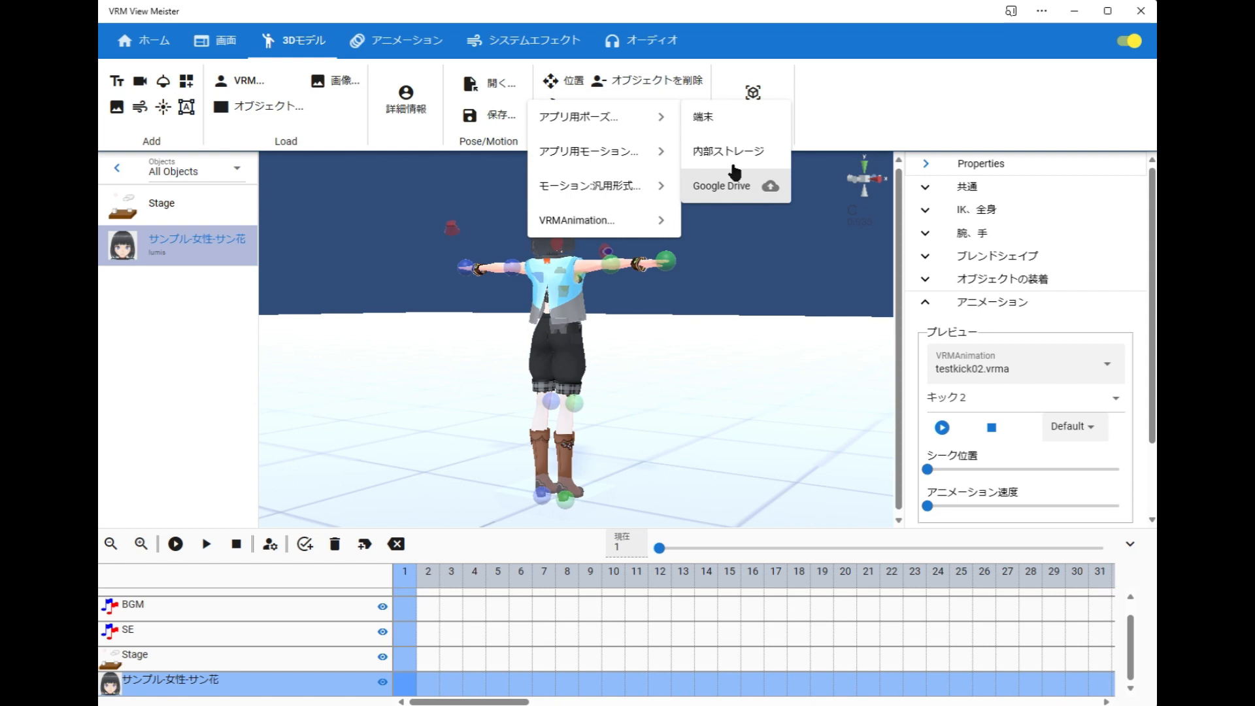
pyautogui.moveTo(644, 158)
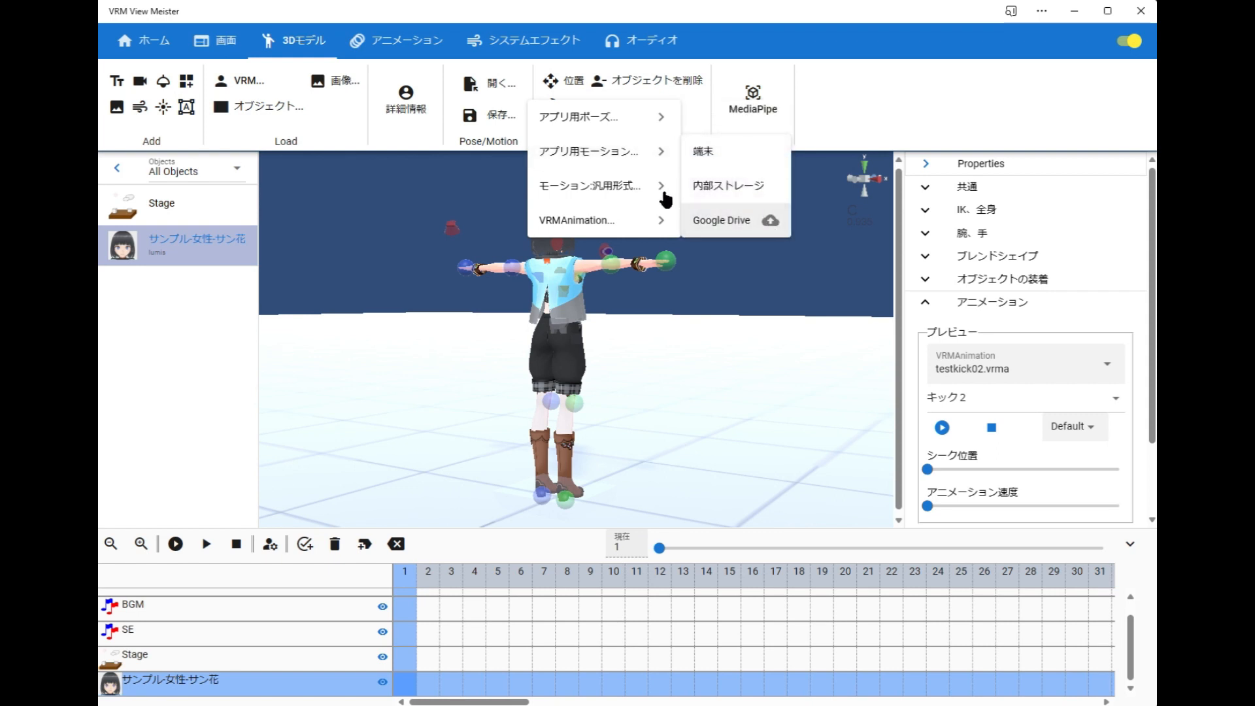
pyautogui.moveTo(633, 188)
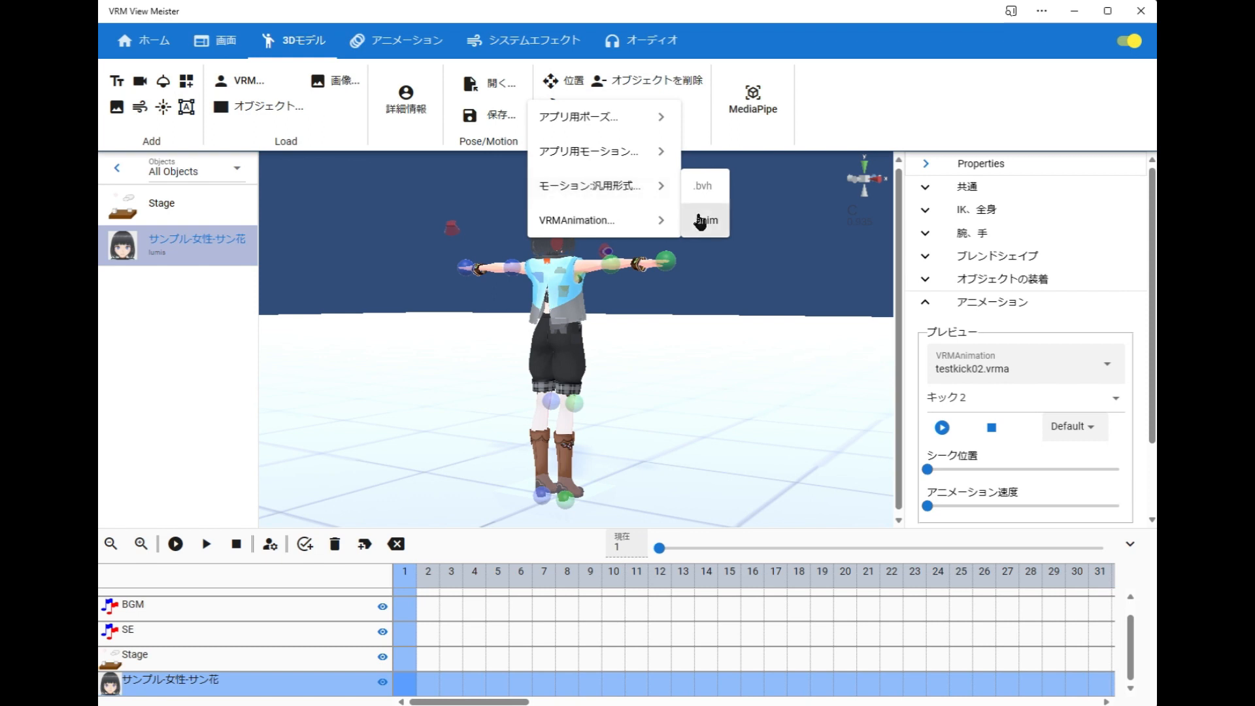
pyautogui.moveTo(621, 228)
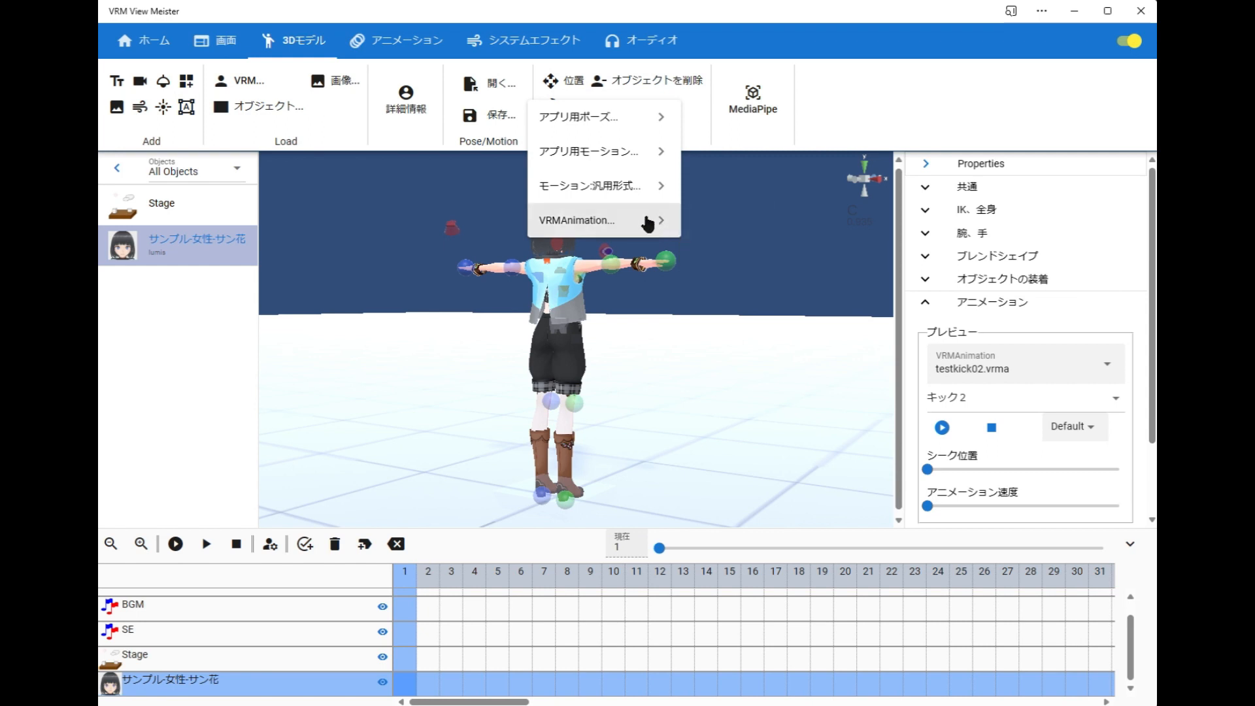
pyautogui.click(509, 118)
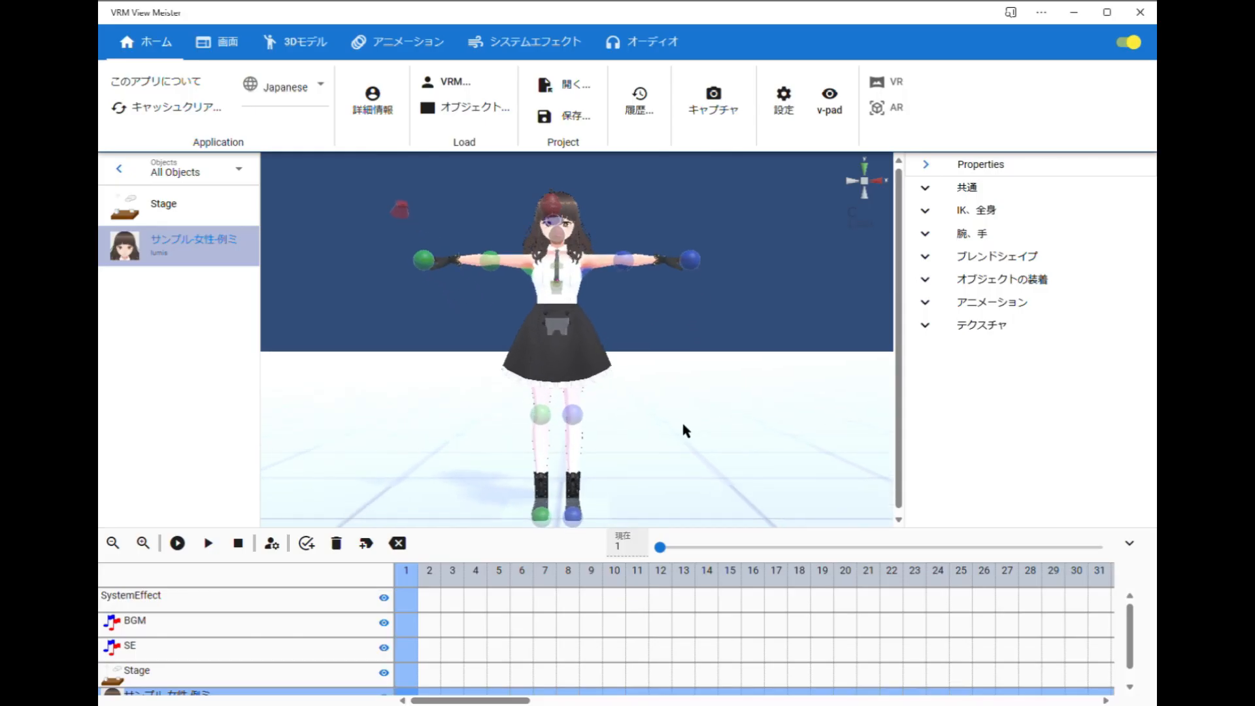
# Step: Load the VRMAnimation file testkick02.vrma from internal storage for the skirt-wearing sample character
pyautogui.click(299, 43)
pyautogui.click(507, 100)
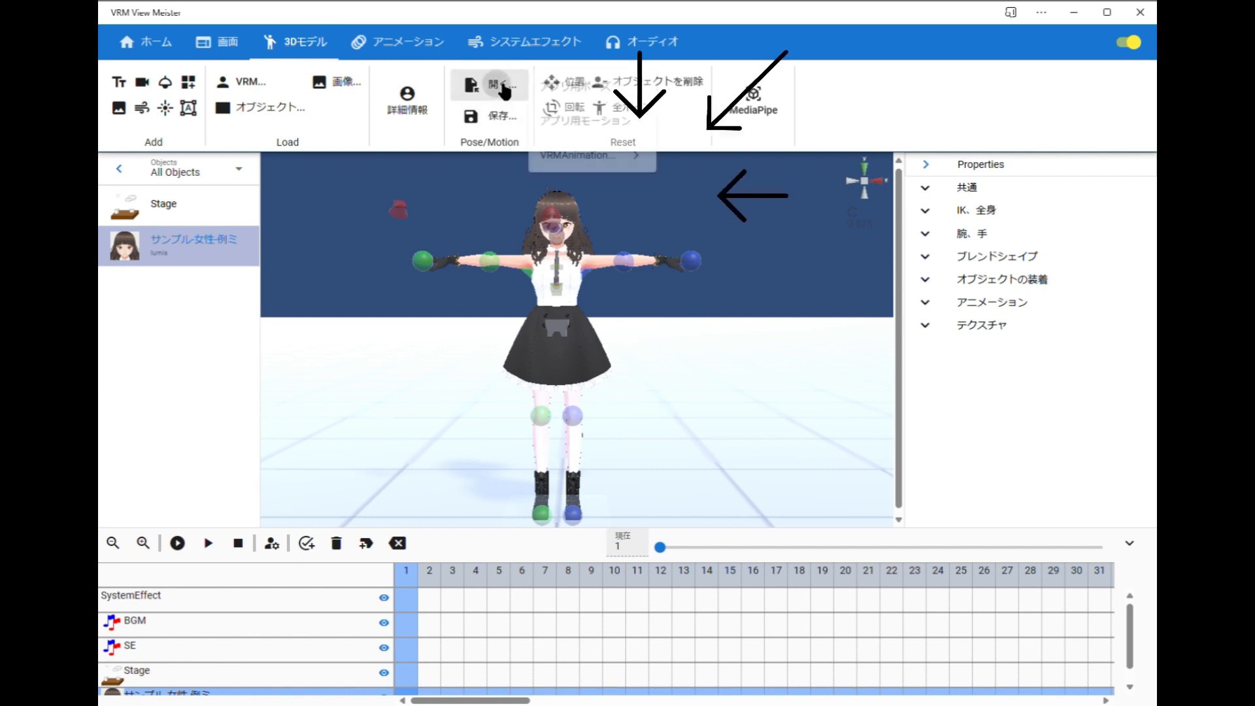
pyautogui.moveTo(600, 158)
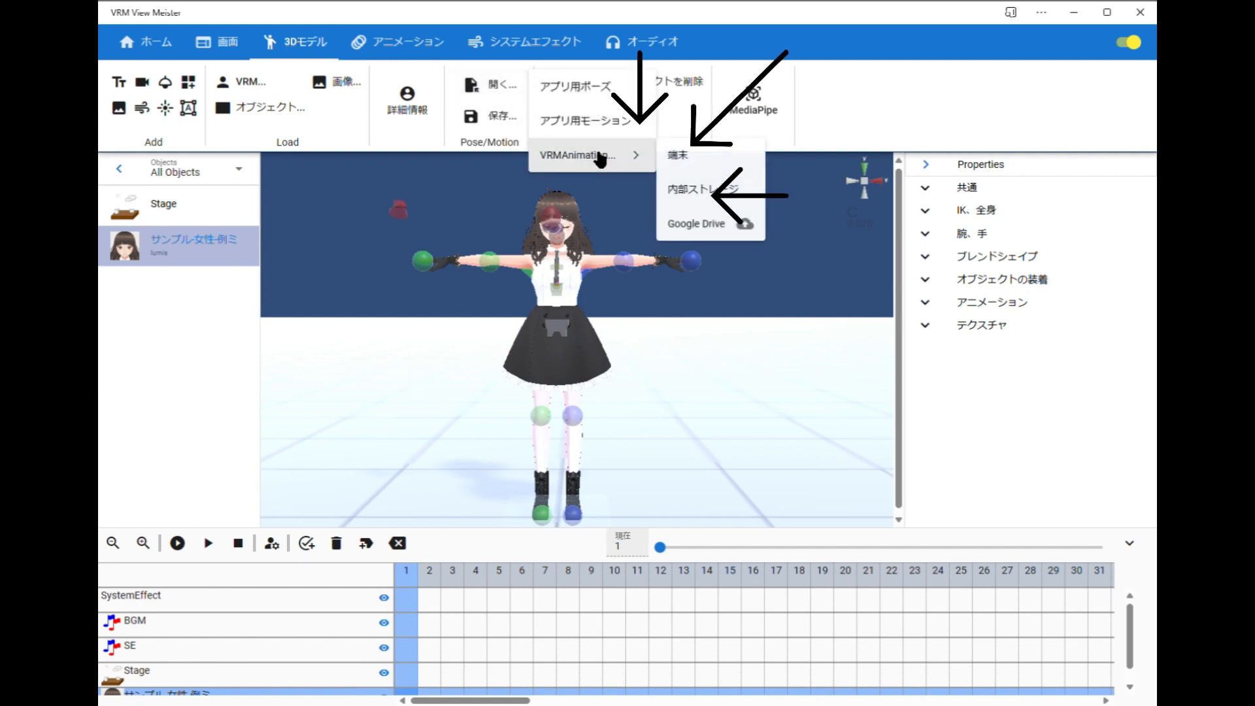
pyautogui.click(739, 204)
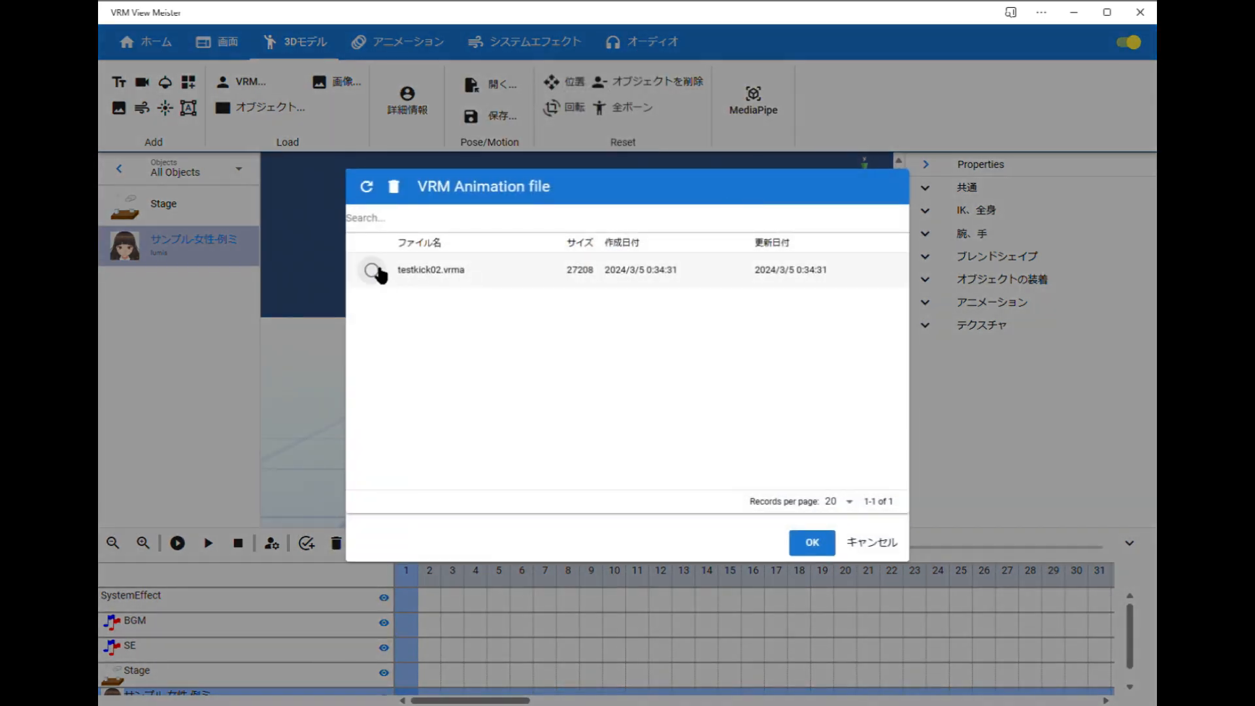
pyautogui.click(372, 270)
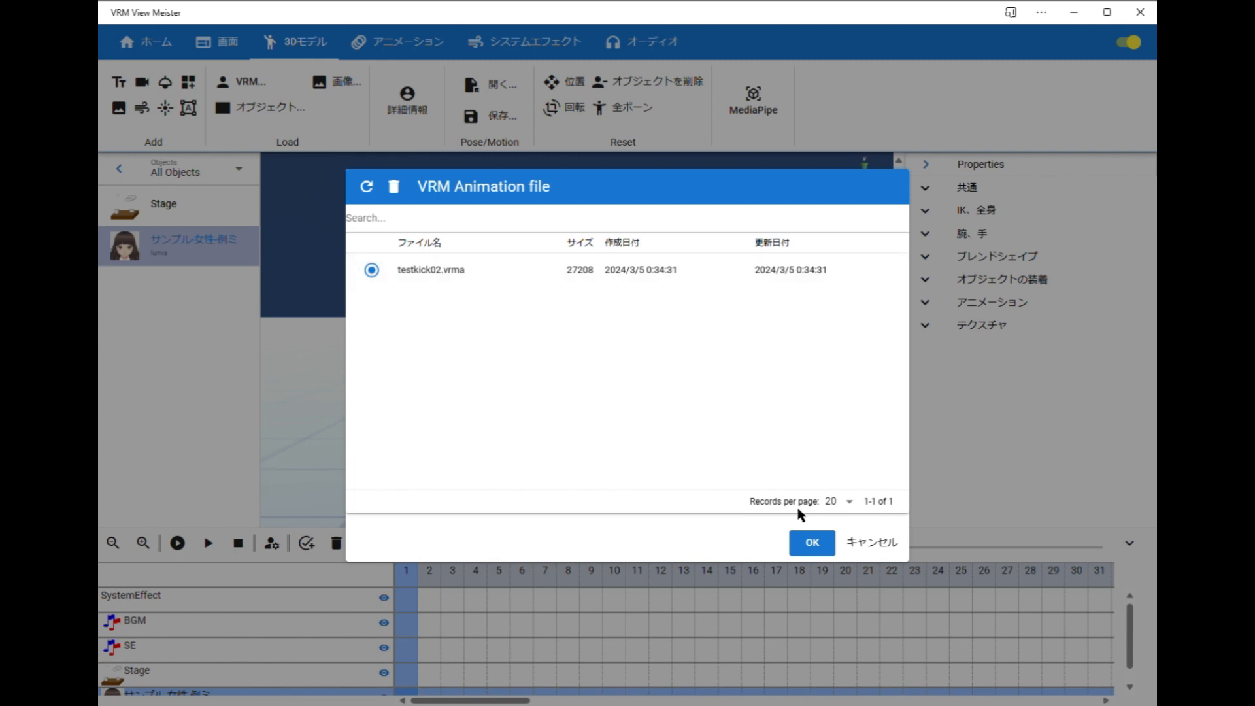
pyautogui.click(829, 544)
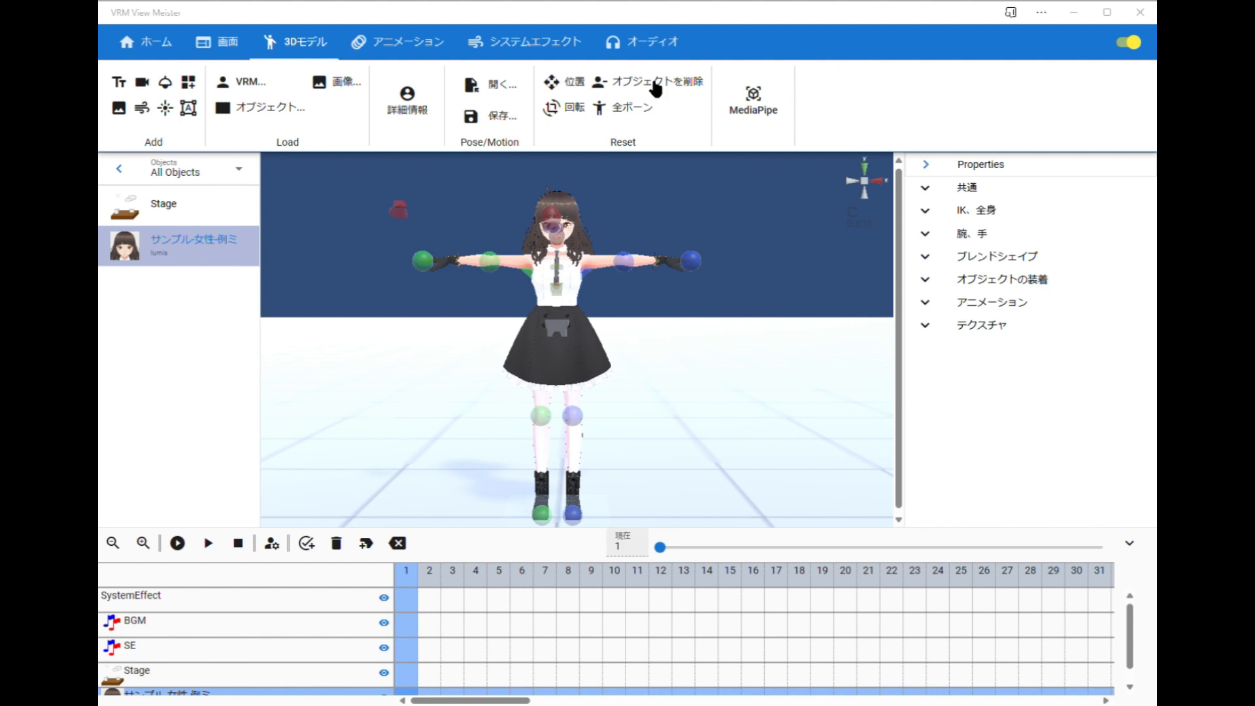
# Step: Load handup_sign.vrma from the device as a second VRMAnimation file
pyautogui.click(490, 85)
pyautogui.moveTo(589, 155)
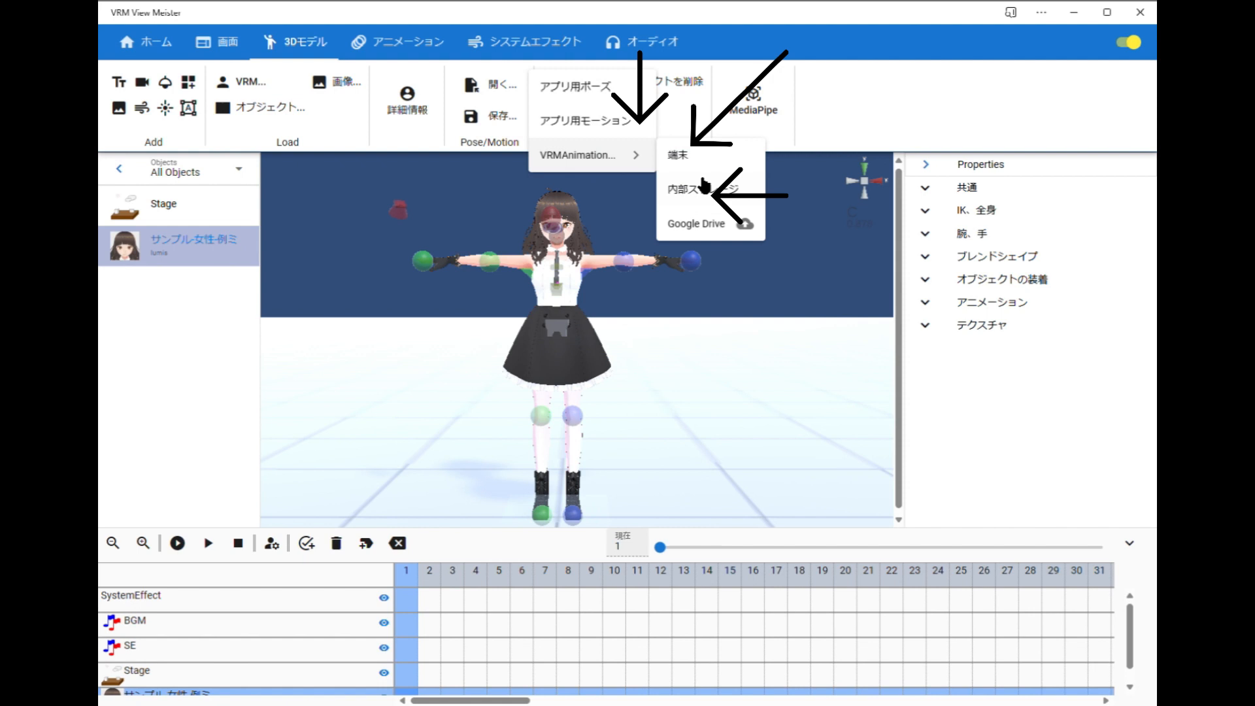
pyautogui.click(718, 155)
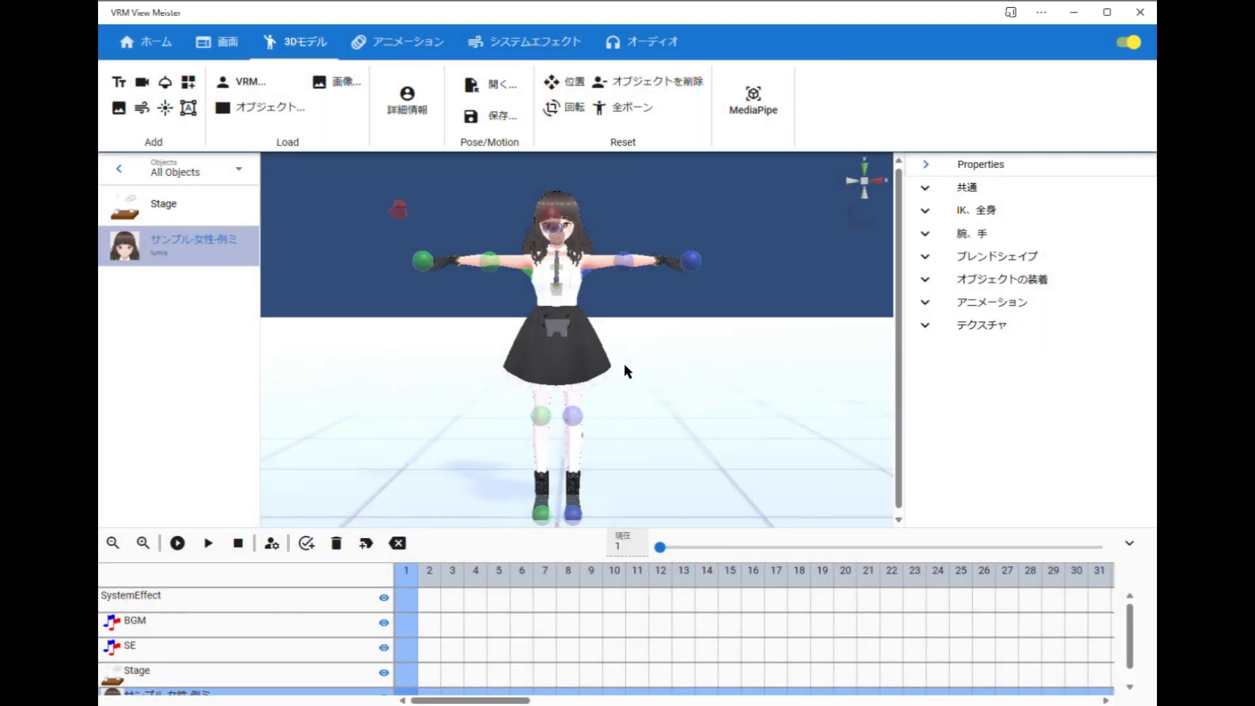
# Step: Expand the character's animation properties and check which VRMAnimation files are available for preview
pyautogui.click(980, 314)
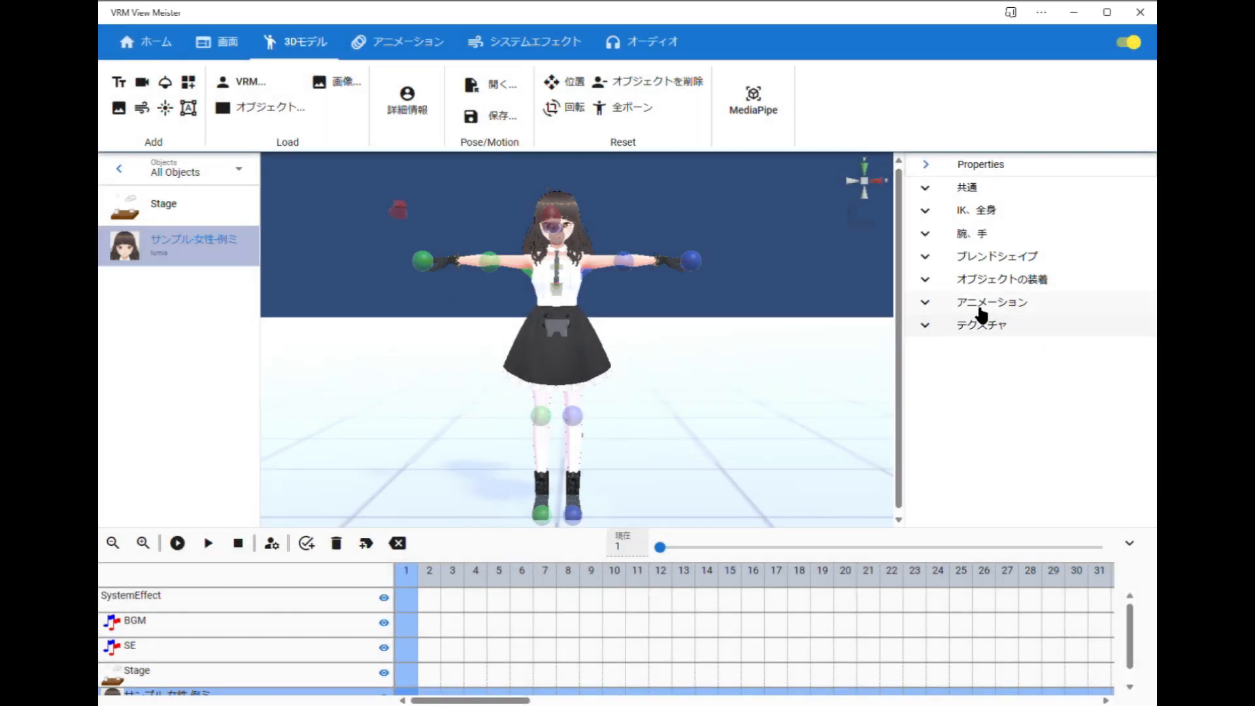
pyautogui.click(1021, 362)
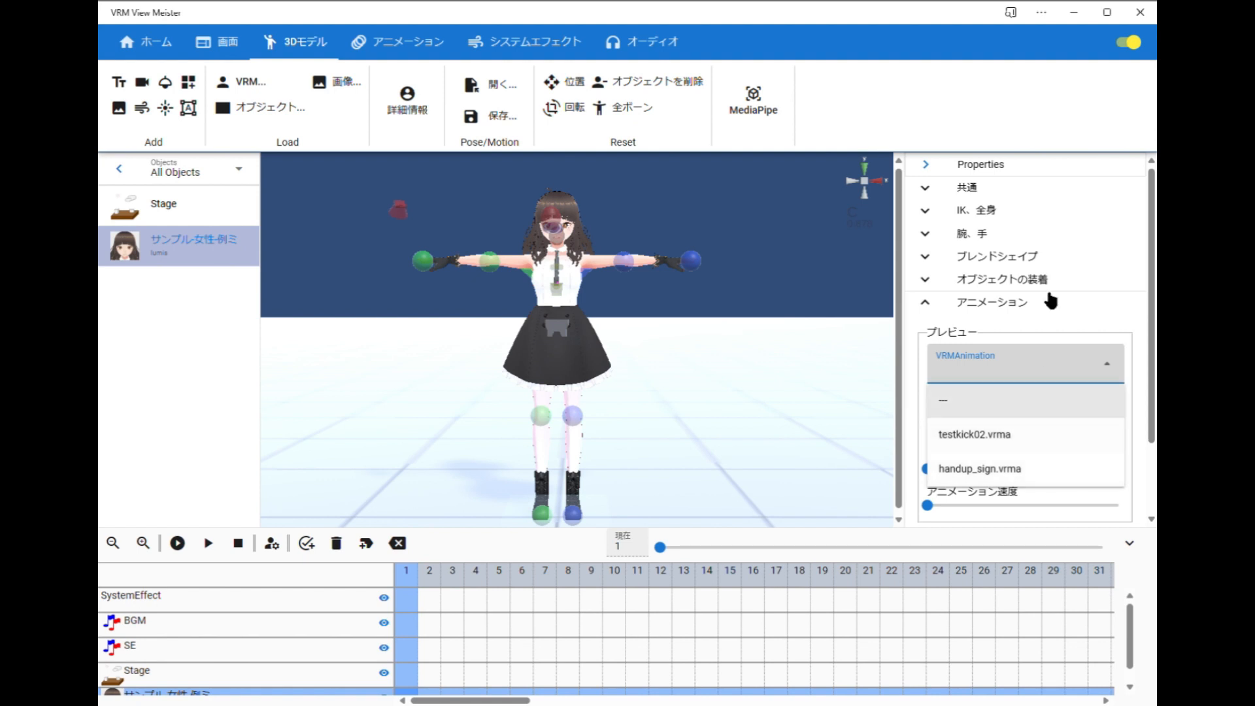
pyautogui.click(1007, 139)
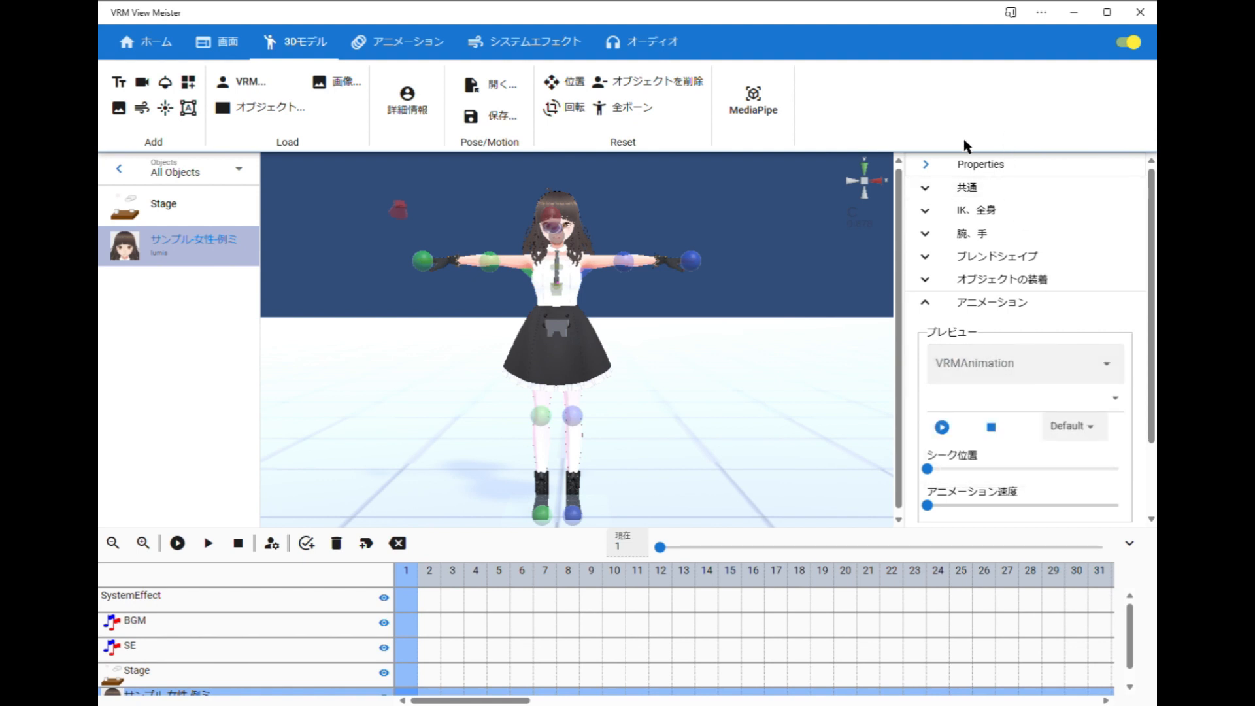
# Step: Review the VRMAnimation files registered in the animation project's settings and close the settings
pyautogui.click(406, 43)
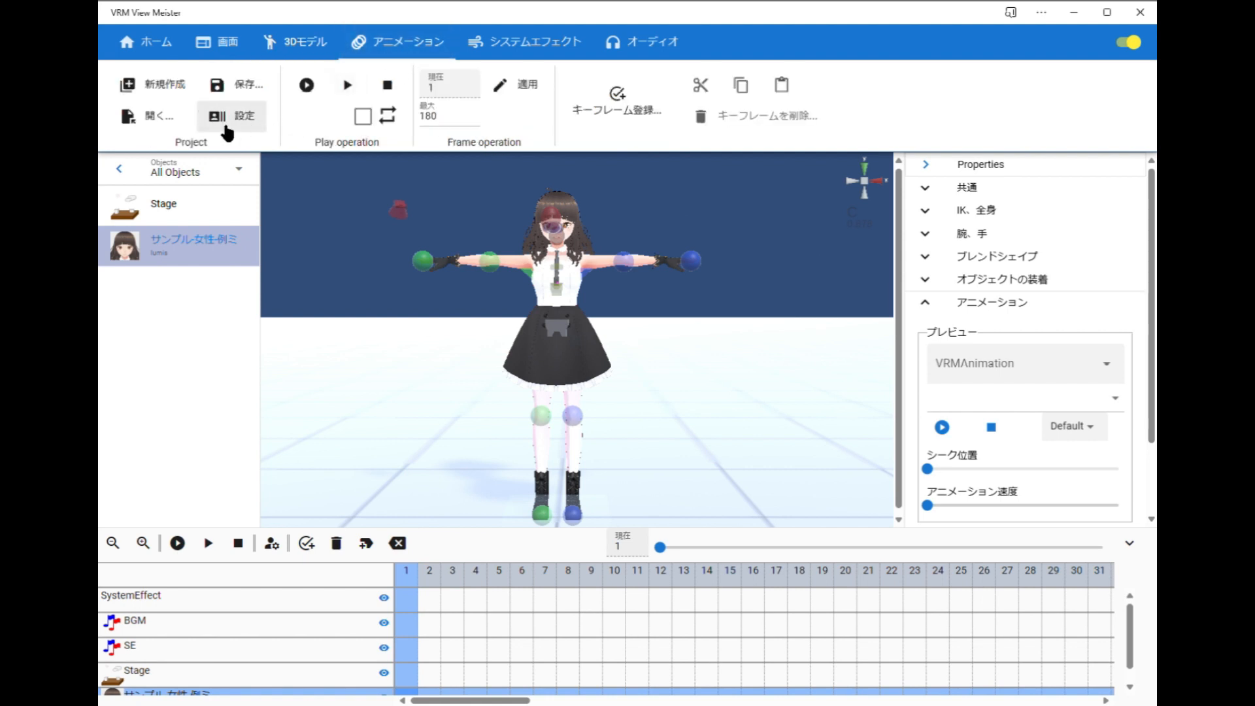
pyautogui.click(246, 118)
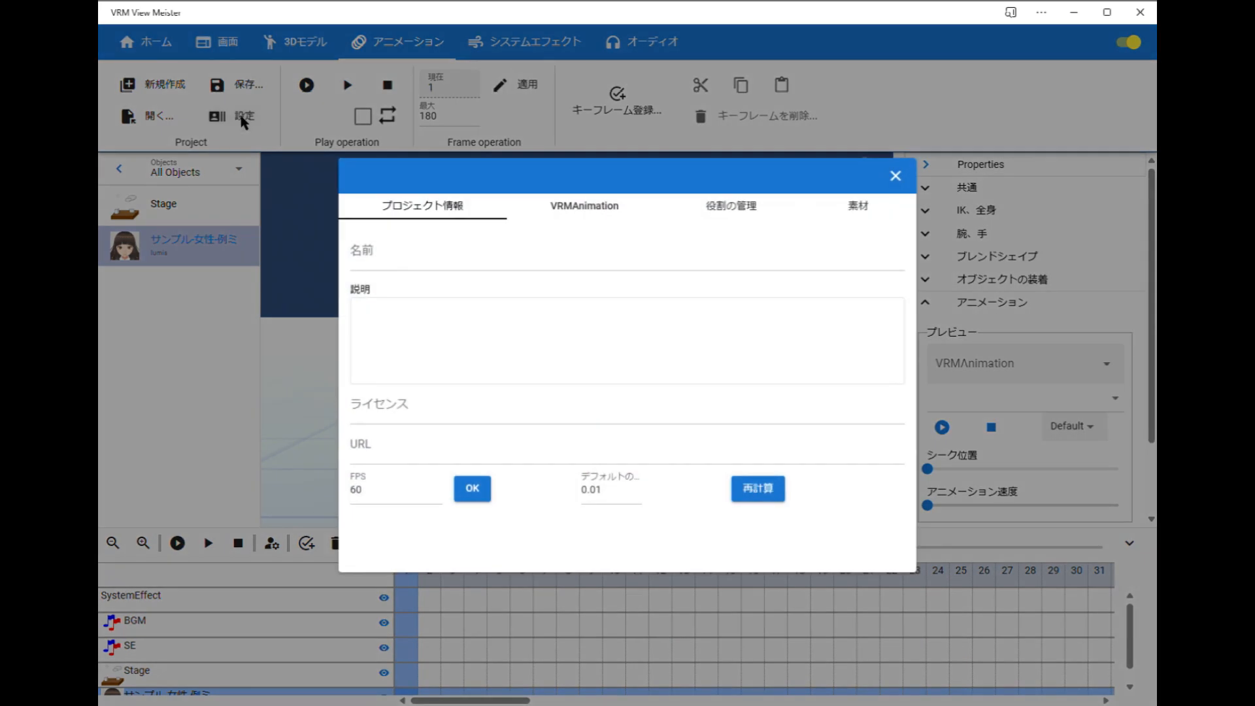
pyautogui.click(610, 209)
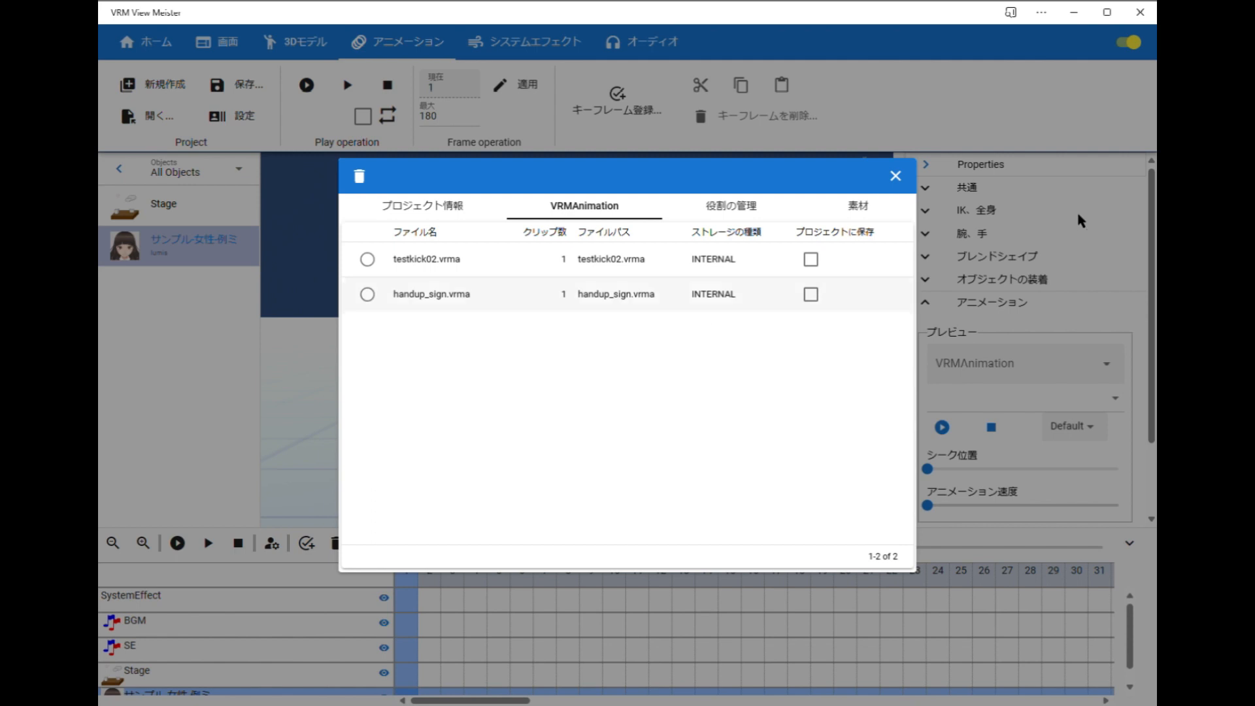
pyautogui.click(992, 112)
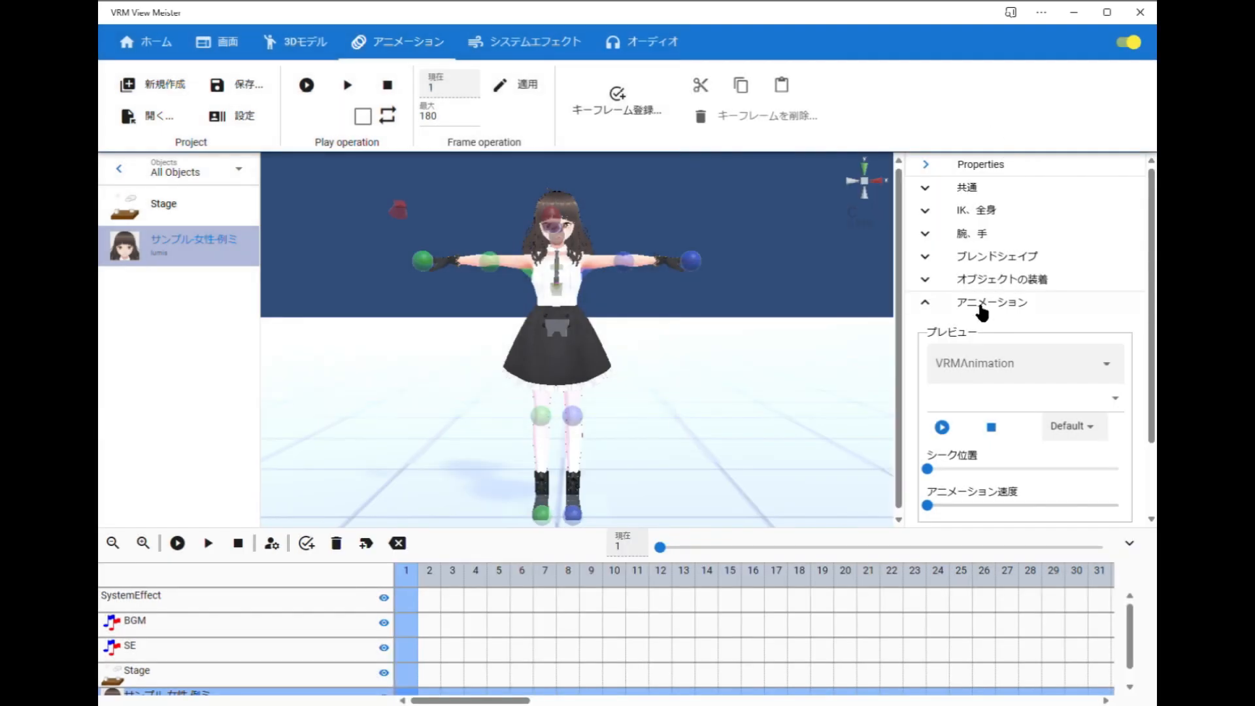
# Step: Select testkick02.vrma as the VRMAnimation to preview on the skirt-wearing sample character
pyautogui.click(1064, 408)
pyautogui.click(1040, 440)
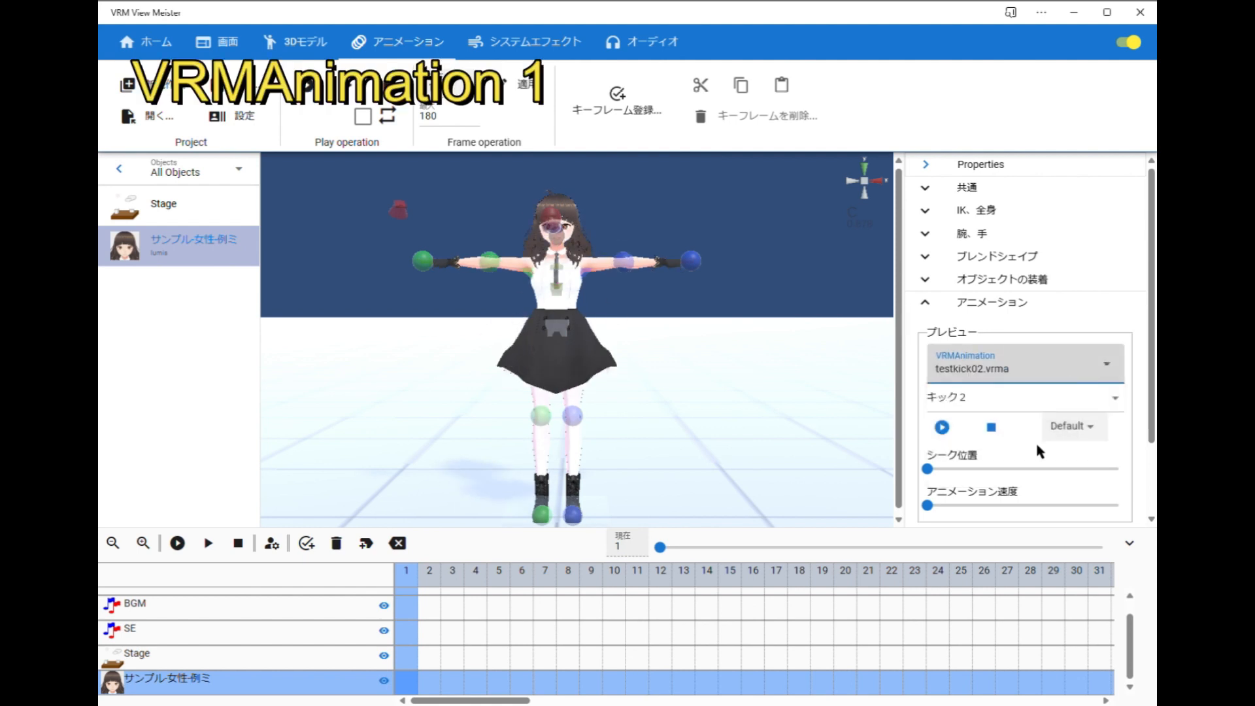
# Step: Set the animation state for registration to 再生位置変更, seek testkick02.vrma to about 0.064 and register a keyframe at frame 1
pyautogui.scroll(-2, 1017, 459)
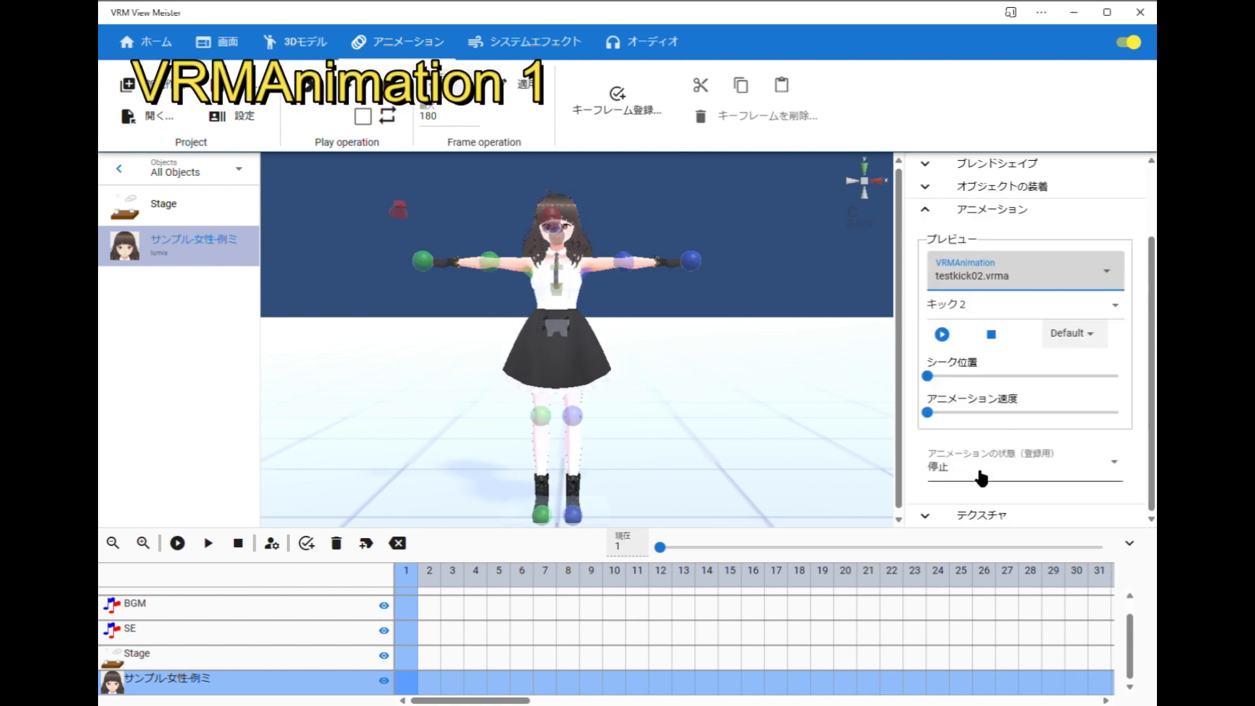
pyautogui.click(982, 480)
pyautogui.click(1000, 600)
pyautogui.moveTo(929, 376)
pyautogui.mouseDown()
pyautogui.moveTo(1053, 377)
pyautogui.moveTo(946, 378)
pyautogui.mouseUp()
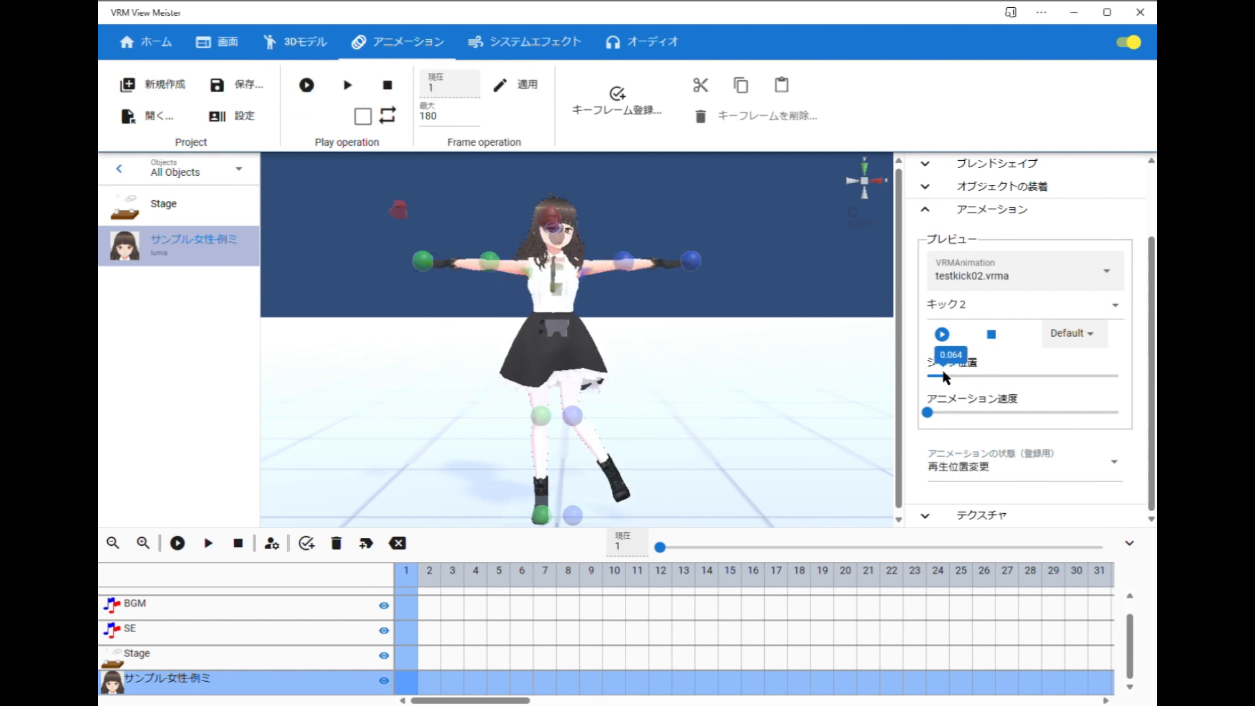
pyautogui.click(306, 543)
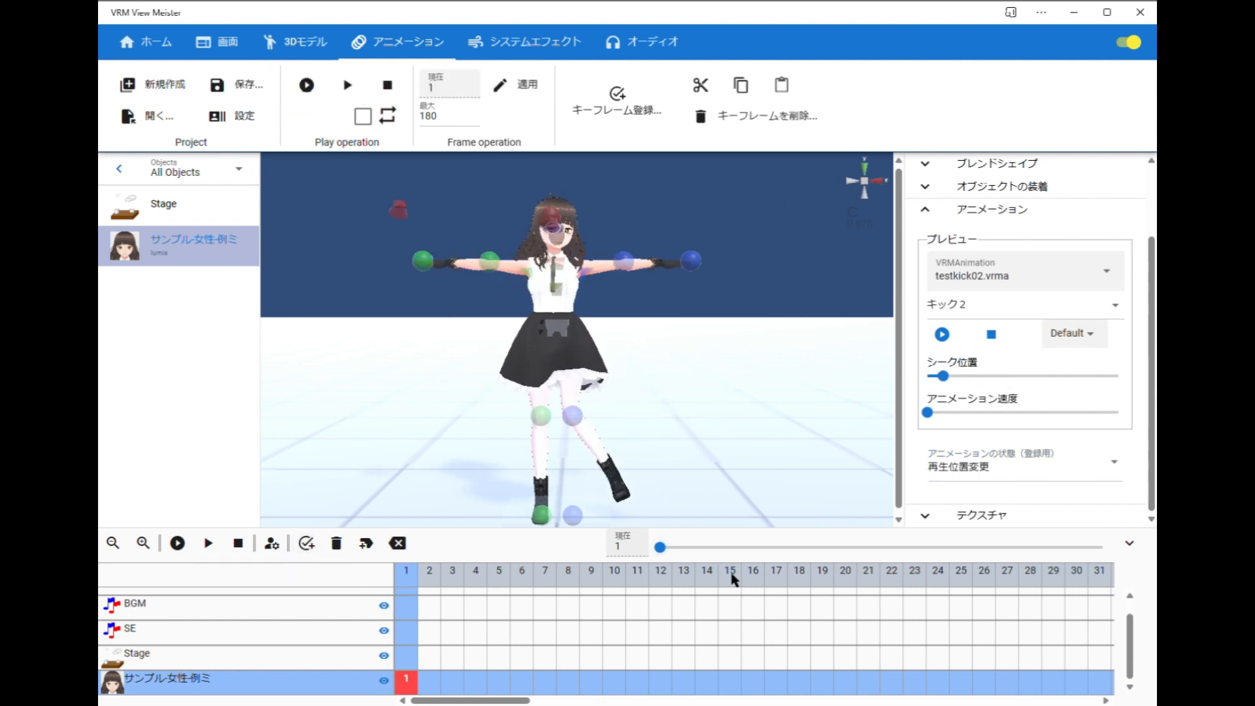
# Step: Seek the kick animation near its end, register it as a keyframe at frame 15 and play back the motion
pyautogui.click(730, 571)
pyautogui.moveTo(943, 376); pyautogui.dragTo(1083, 376)
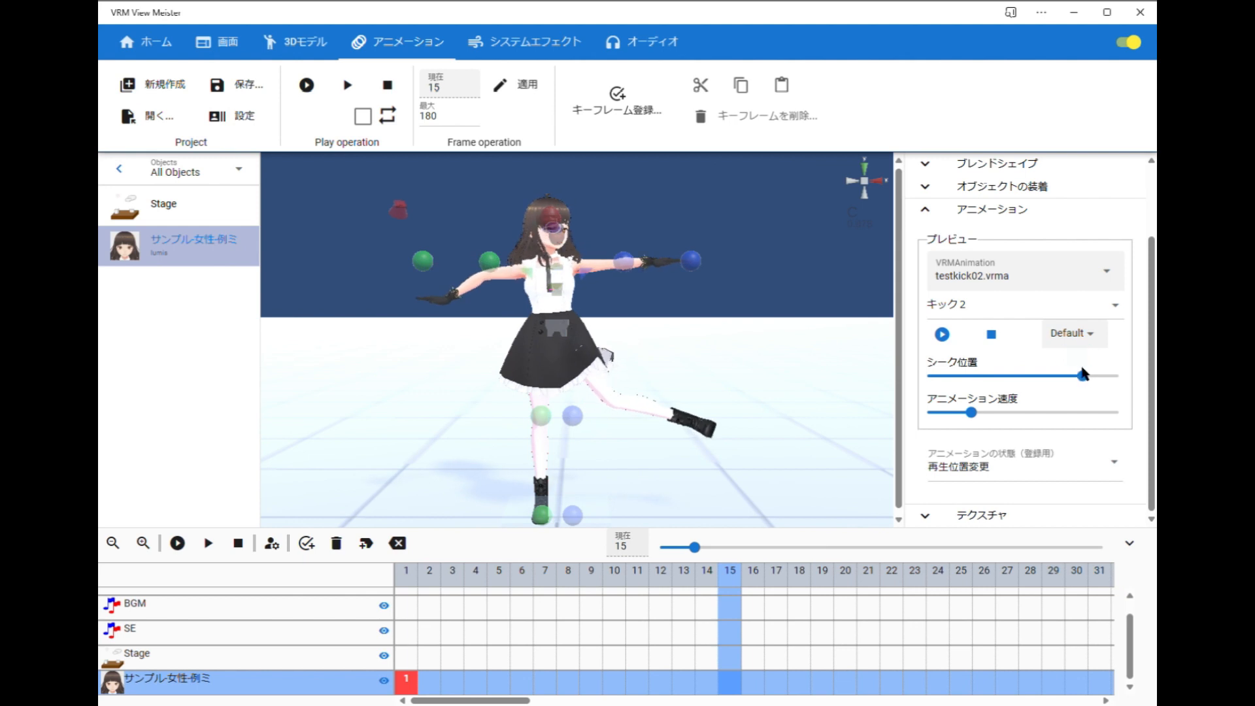
pyautogui.click(306, 544)
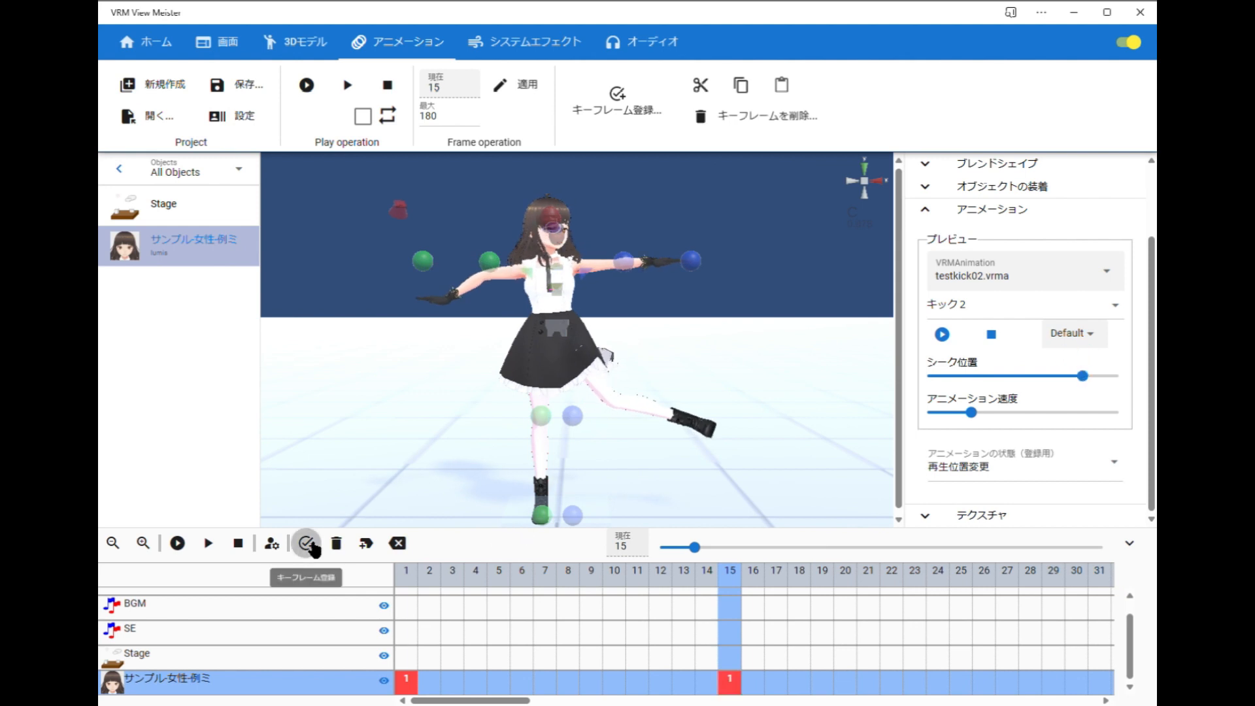
pyautogui.click(178, 543)
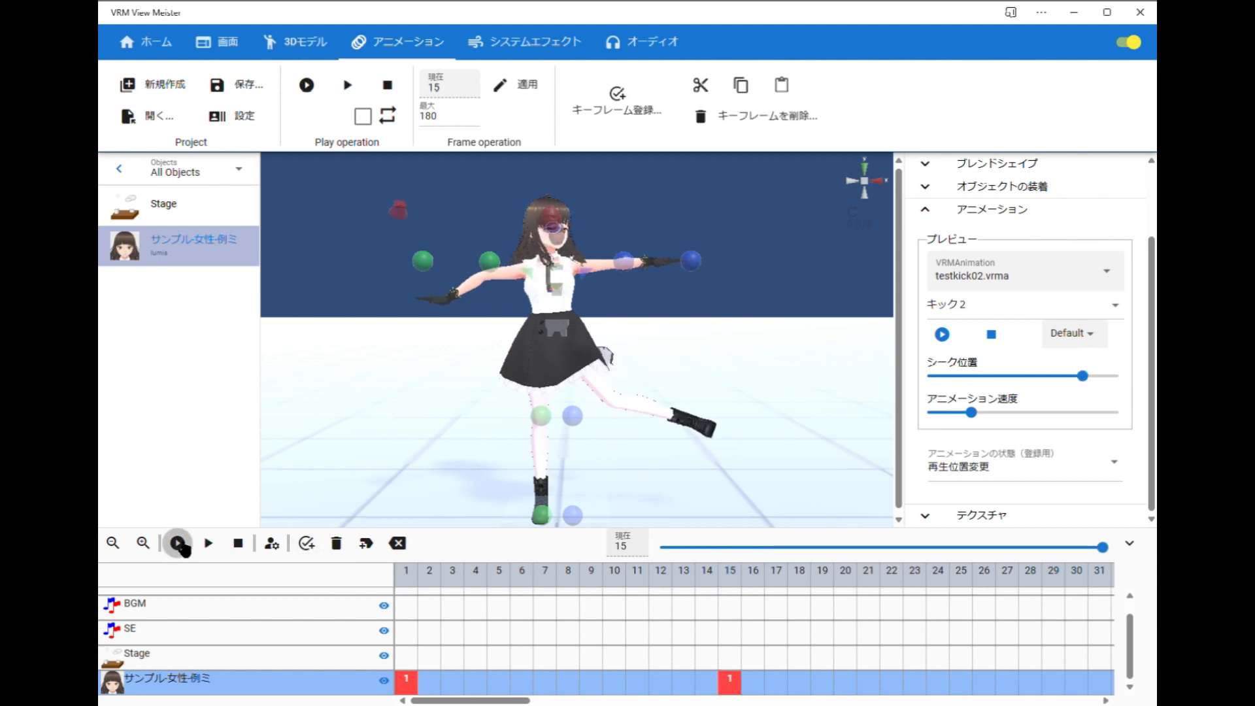
# Step: Go to frame 19 and switch the character's VRMAnimation to handup_sign.vrma
pyautogui.click(828, 574)
pyautogui.click(997, 268)
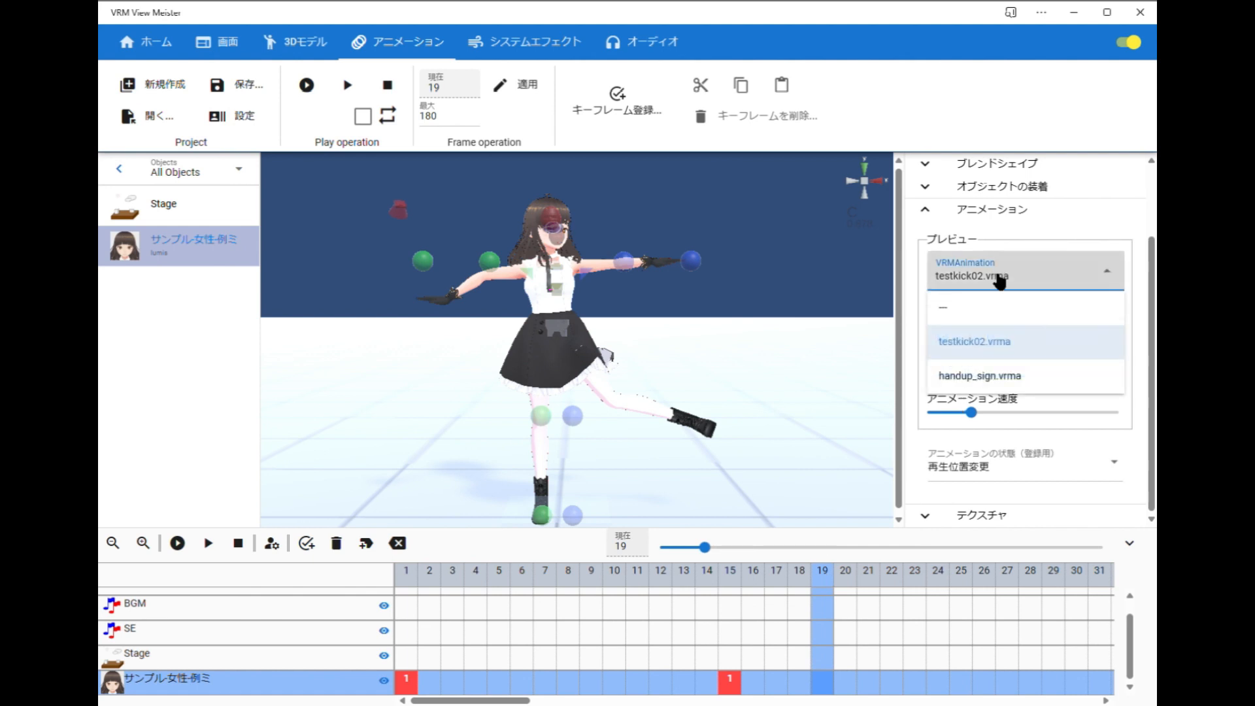
pyautogui.click(1008, 370)
# Step: Set the character's Y rotation to 180 in the common properties so it faces the camera
pyautogui.click(1013, 175)
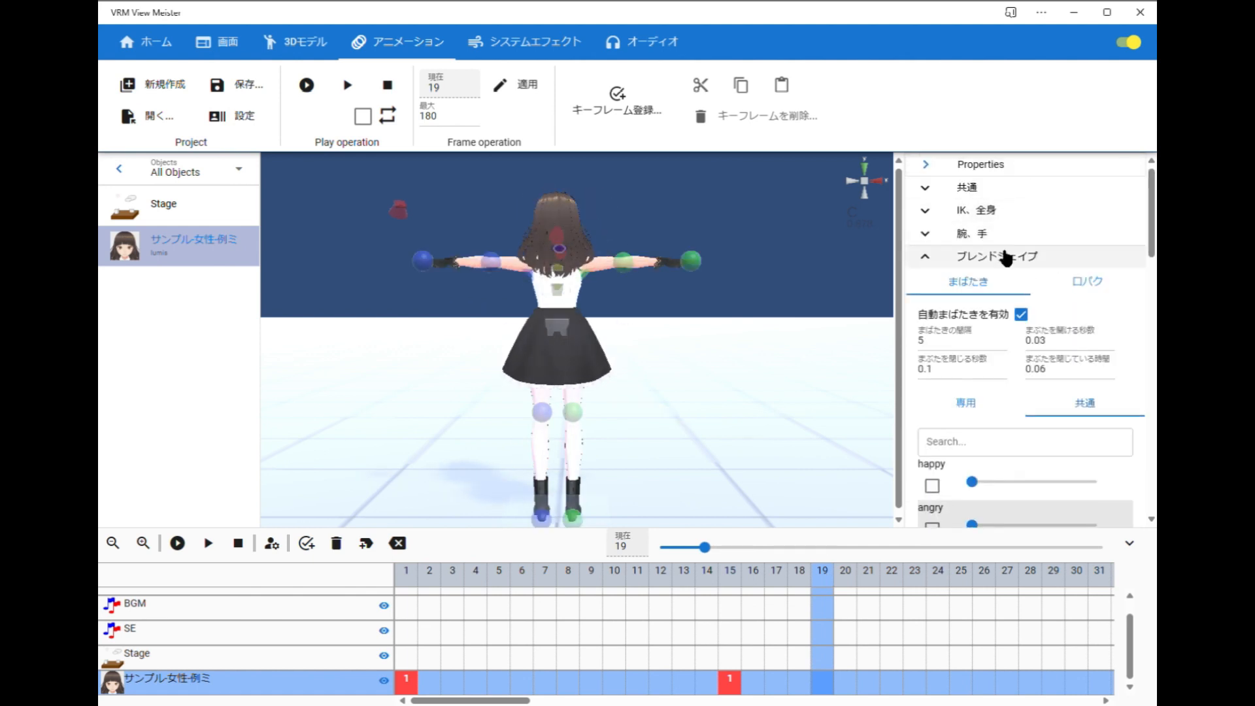
pyautogui.click(1010, 258)
pyautogui.write('180')
pyautogui.moveTo(847, 319); pyautogui.dragTo(838, 357, button='right')
pyautogui.click(562, 219)
pyautogui.moveTo(570, 224)
pyautogui.mouseDown()
pyautogui.moveTo(556, 372)
pyautogui.moveTo(574, 209)
pyautogui.moveTo(578, 426)
pyautogui.mouseUp()
pyautogui.click(563, 201)
pyautogui.moveTo(718, 374); pyautogui.dragTo(734, 330, button='right')
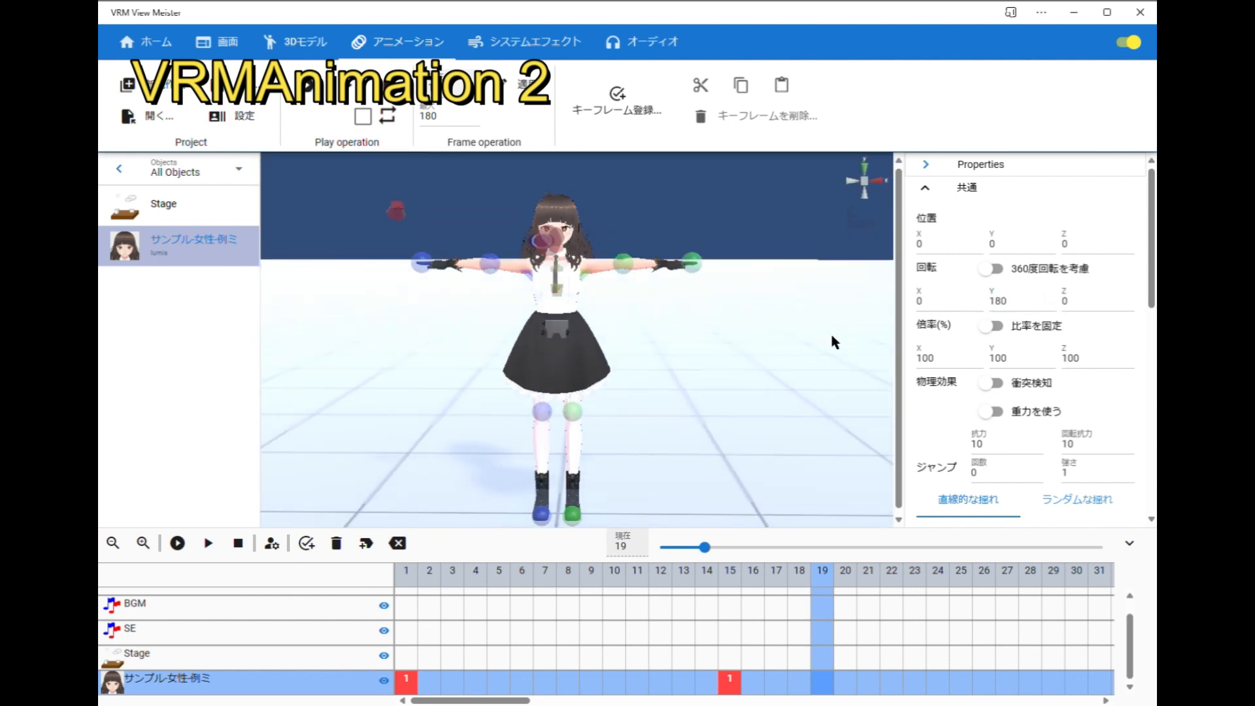
# Step: Seek the handup_sign.vrma animation to about 0.532 and register a keyframe at frame 19
pyautogui.scroll(-8, 981, 391)
pyautogui.moveTo(950, 385); pyautogui.dragTo(1021, 386)
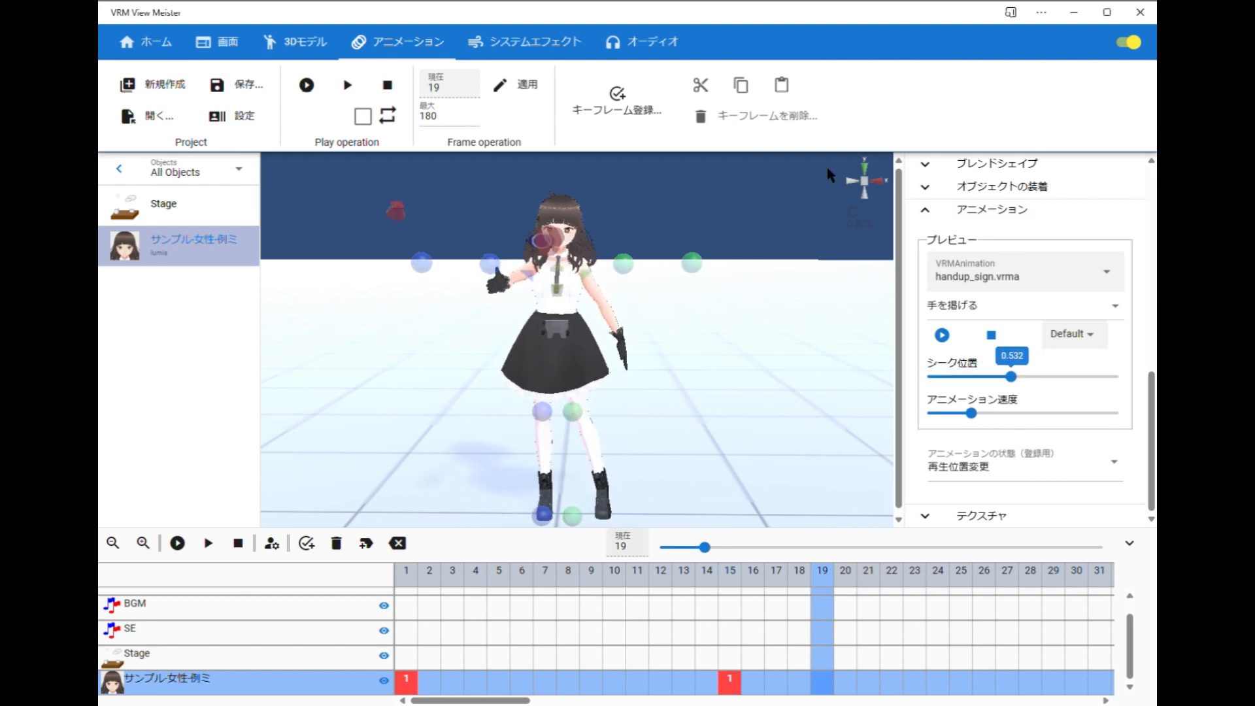
pyautogui.click(306, 543)
# Step: Seek the hand-raising animation to its end and register the pose as a keyframe at frame 30
pyautogui.click(1075, 572)
pyautogui.moveTo(1024, 385); pyautogui.dragTo(1137, 376)
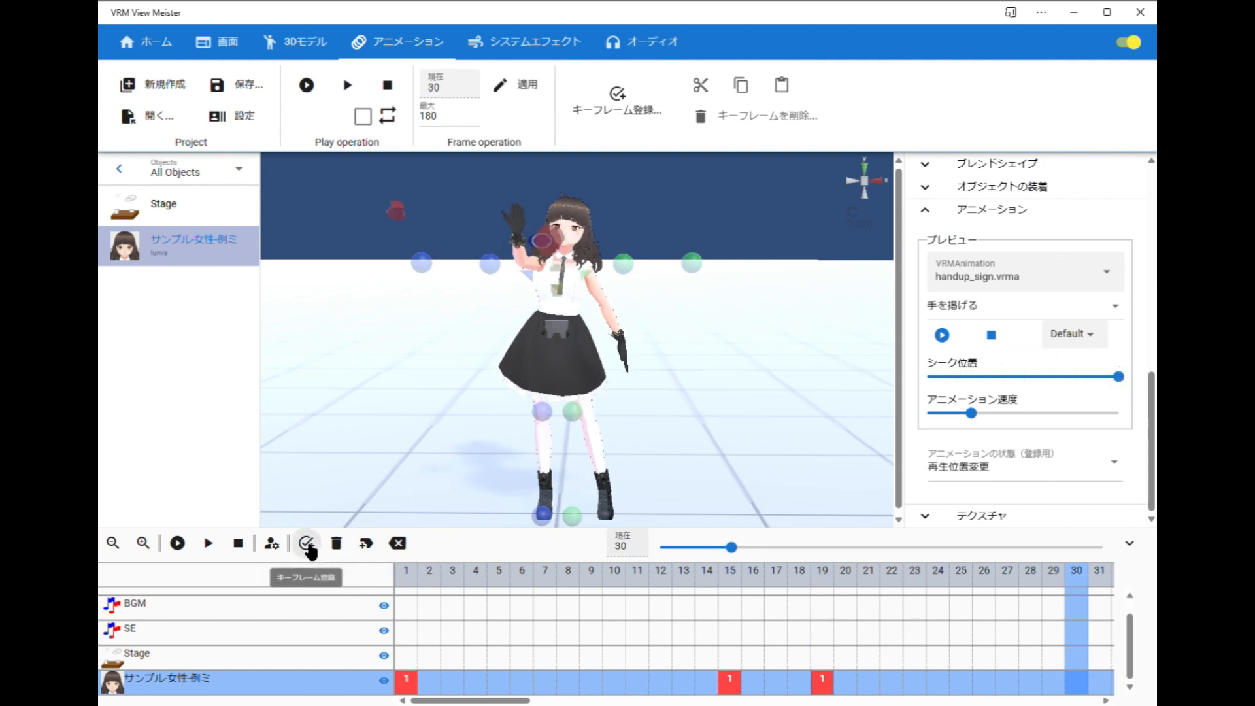
pyautogui.click(307, 545)
# Step: Go to frame 35 and set the character's Y rotation to 0
pyautogui.moveTo(466, 701); pyautogui.dragTo(528, 701)
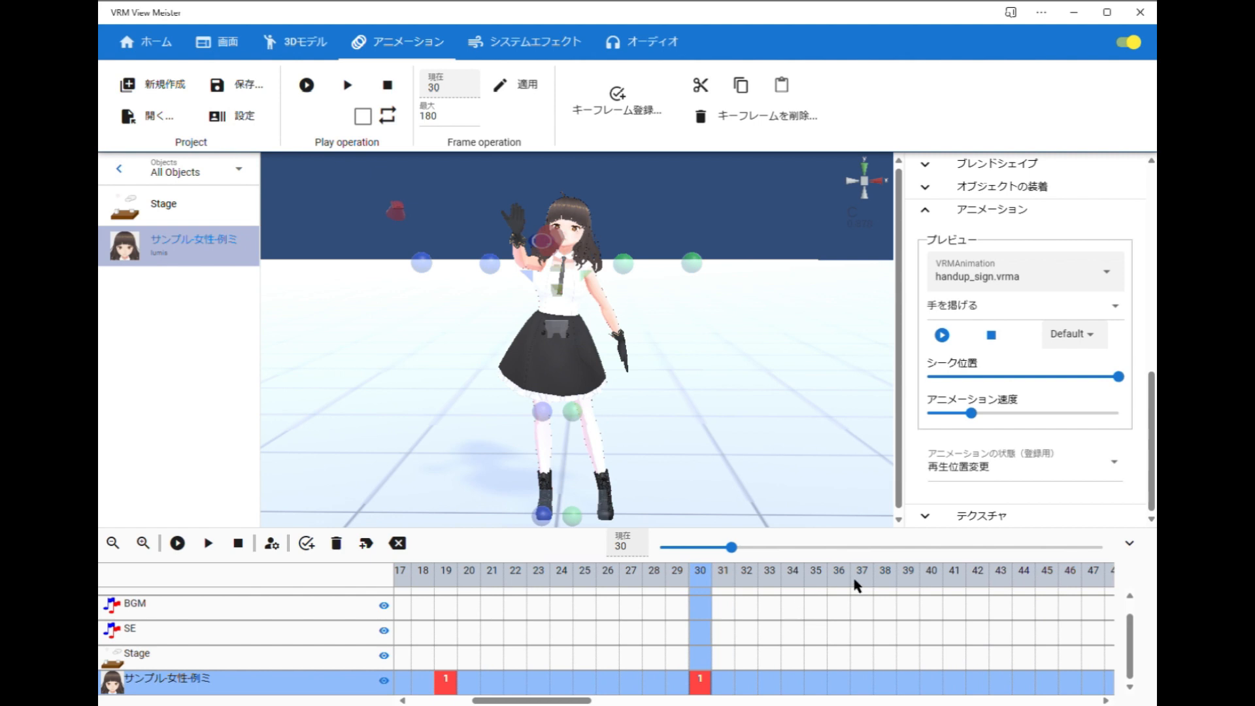
pyautogui.click(816, 575)
pyautogui.click(991, 279)
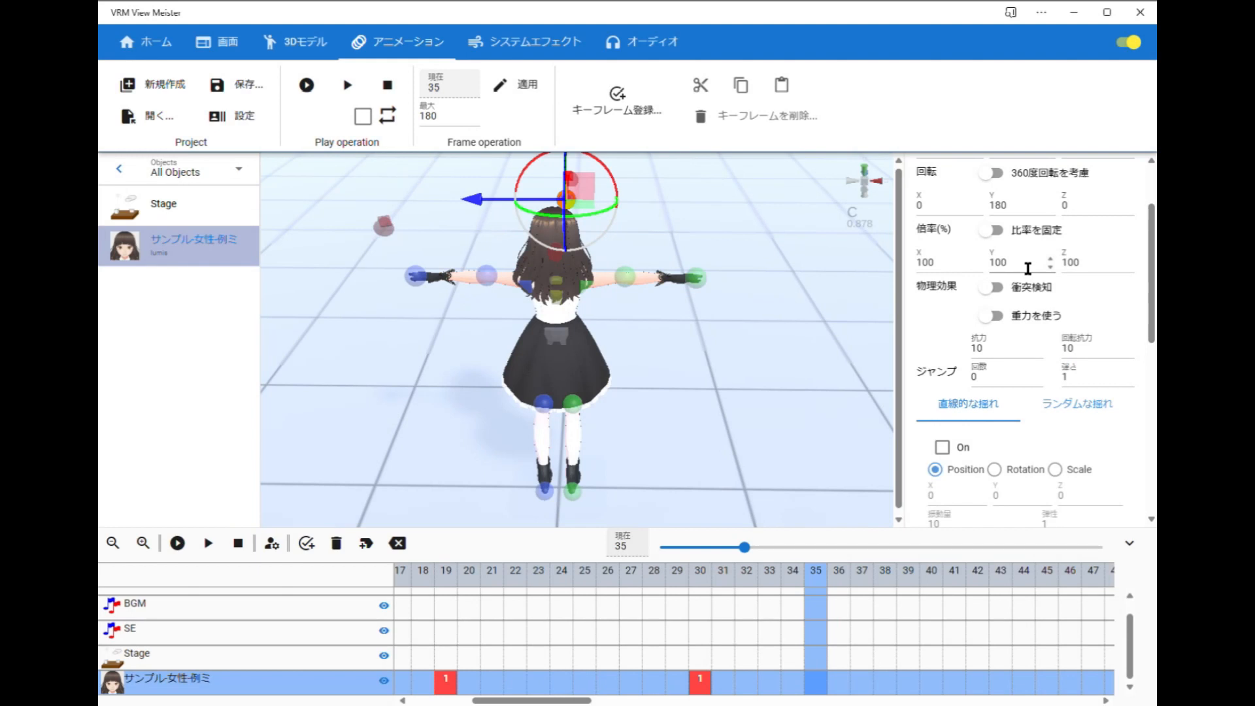
pyautogui.scroll(3, 1023, 291)
pyautogui.write('0')
pyautogui.moveTo(762, 412); pyautogui.dragTo(756, 372)
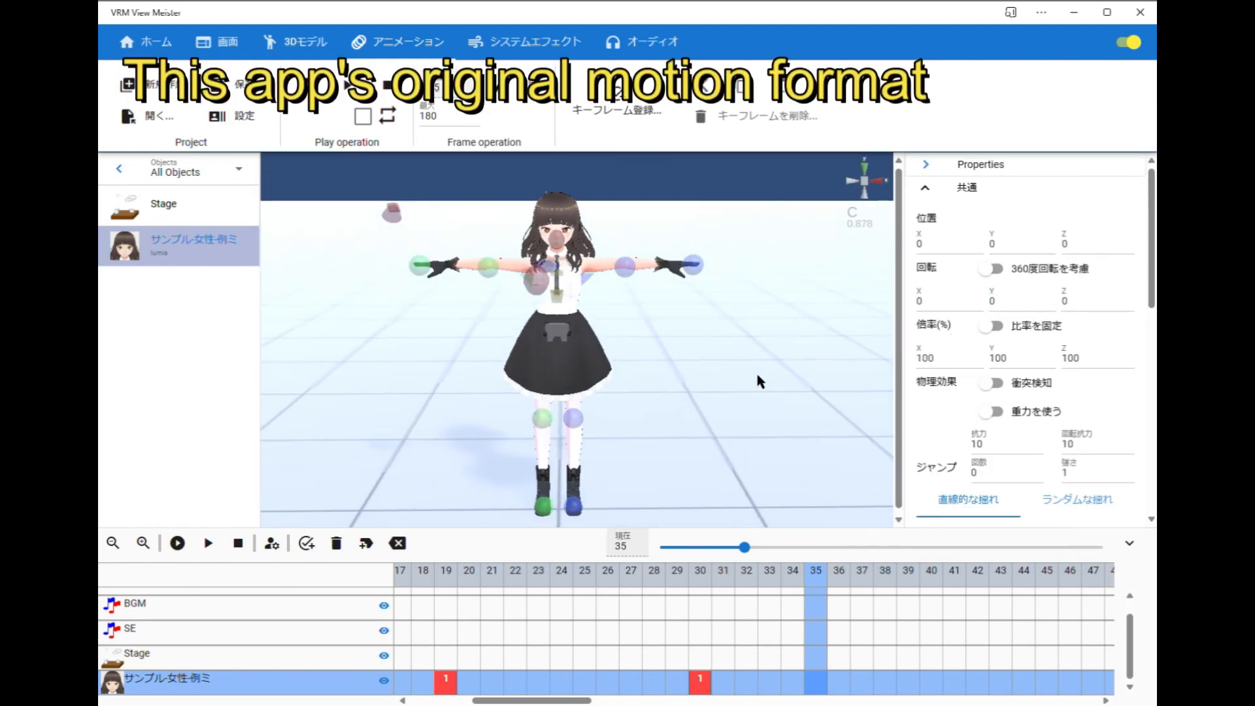
pyautogui.moveTo(757, 373); pyautogui.dragTo(748, 361, button='middle')
# Step: Pose the blue-marked leg stretched out sideways with its foot and knee IK handles
pyautogui.click(567, 480)
pyautogui.moveTo(561, 470); pyautogui.dragTo(636, 418)
pyautogui.click(568, 395)
pyautogui.moveTo(560, 384); pyautogui.dragTo(563, 375)
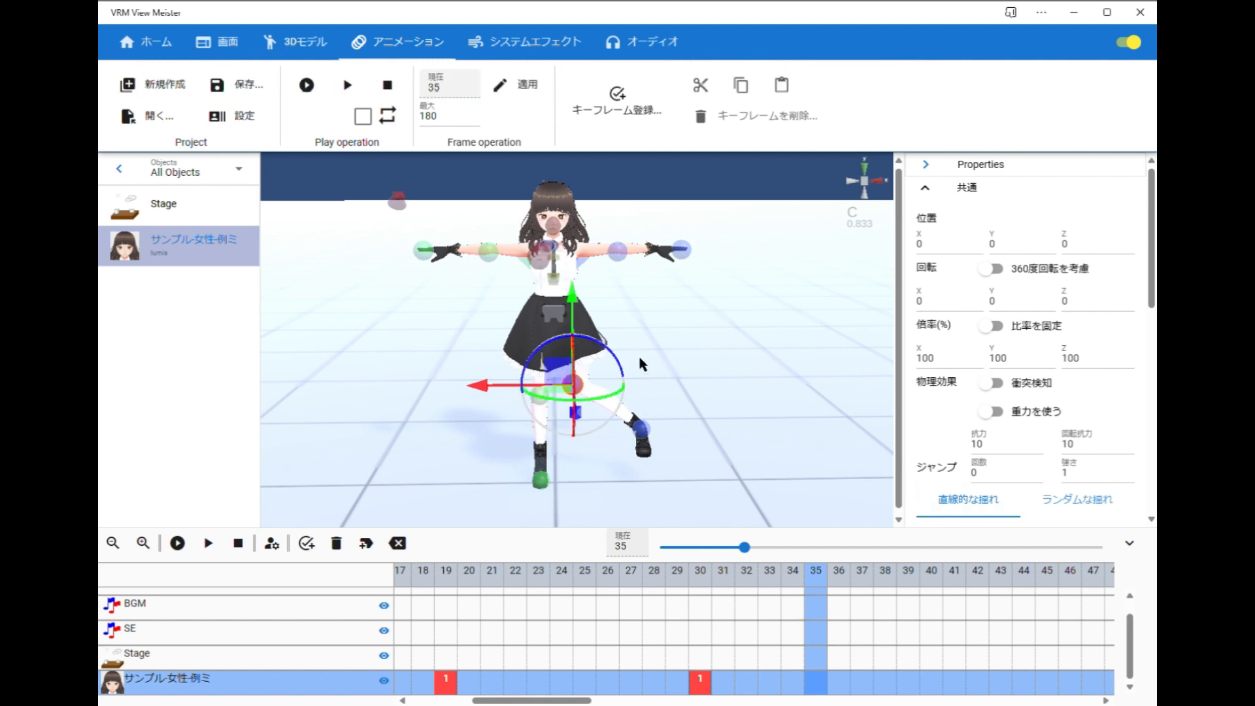
pyautogui.click(641, 429)
pyautogui.moveTo(633, 380); pyautogui.dragTo(606, 391)
pyautogui.press('w')
# Step: Bend both arms with their IK handles, lowering the green-marked hand to waist height and bringing the blue-marked hand before the chest
pyautogui.click(425, 251)
pyautogui.moveTo(421, 245); pyautogui.dragTo(477, 281)
pyautogui.moveTo(639, 282); pyautogui.dragTo(635, 359)
pyautogui.click(684, 251)
pyautogui.moveTo(676, 260); pyautogui.dragTo(247, 305)
pyautogui.click(639, 407)
pyautogui.moveTo(516, 280); pyautogui.dragTo(463, 301)
pyautogui.click(482, 295)
pyautogui.moveTo(643, 275); pyautogui.dragTo(624, 301)
# Step: Adjust the character's torso handles and move the gaze target out to the blue-marked side
pyautogui.click(531, 320)
pyautogui.moveTo(530, 317); pyautogui.dragTo(689, 298)
pyautogui.click(537, 292)
pyautogui.moveTo(552, 276); pyautogui.dragTo(748, 217)
pyautogui.moveTo(737, 376); pyautogui.dragTo(736, 355)
pyautogui.click(549, 316)
pyautogui.moveTo(568, 300); pyautogui.dragTo(554, 312)
# Step: Refine the green-marked supporting leg and the upper body, and register the pose as a keyframe at frame 35
pyautogui.click(543, 484)
pyautogui.moveTo(541, 417); pyautogui.dragTo(541, 399)
pyautogui.moveTo(575, 461); pyautogui.dragTo(574, 452, button='right')
pyautogui.click(531, 393)
pyautogui.click(537, 396)
pyautogui.moveTo(544, 400); pyautogui.dragTo(513, 422)
pyautogui.click(606, 379)
pyautogui.click(542, 293)
pyautogui.moveTo(578, 250); pyautogui.dragTo(558, 237)
pyautogui.click(735, 382)
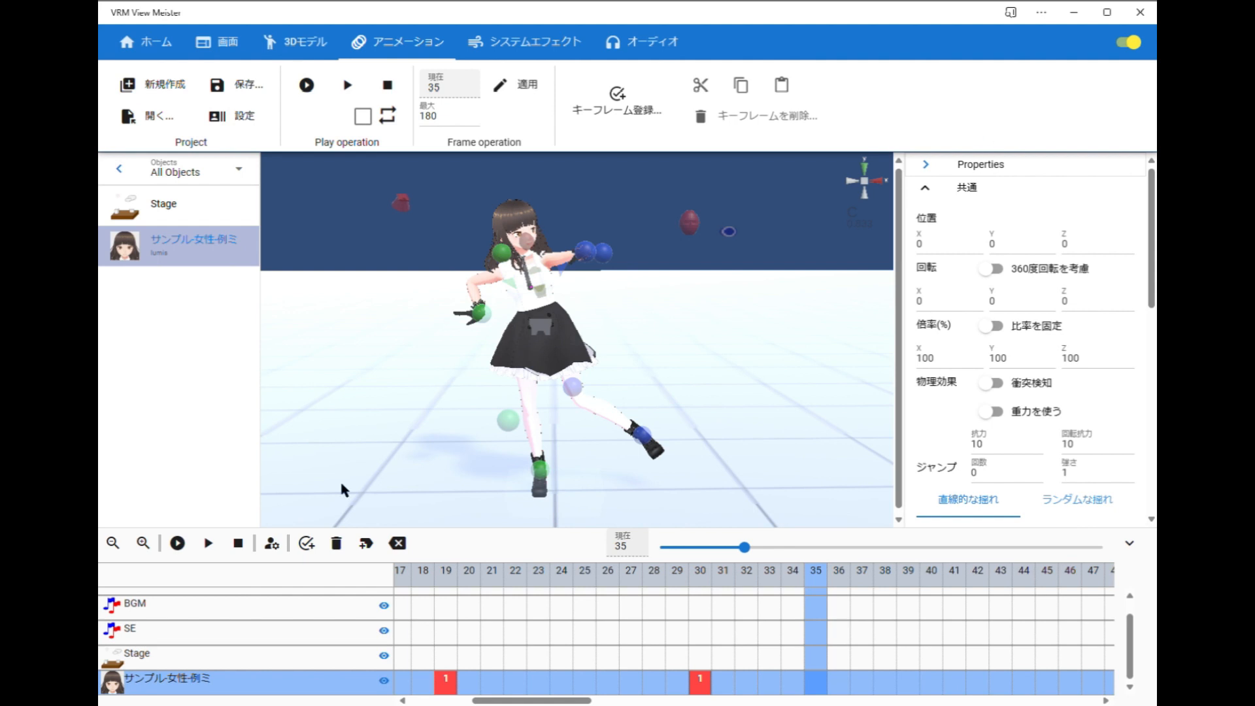
pyautogui.click(306, 543)
# Step: At frame 44, raise the blue-marked foot to a high side kick and move its knee handle outward
pyautogui.click(1030, 577)
pyautogui.click(643, 435)
pyautogui.moveTo(615, 427); pyautogui.dragTo(473, 395)
pyautogui.moveTo(665, 376)
pyautogui.mouseDown()
pyautogui.moveTo(687, 360)
pyautogui.moveTo(670, 361)
pyautogui.mouseUp()
pyautogui.click(584, 429)
pyautogui.click(578, 389)
pyautogui.moveTo(575, 387); pyautogui.dragTo(567, 401, button='right')
pyautogui.moveTo(567, 386); pyautogui.dragTo(612, 398)
pyautogui.click(744, 414)
pyautogui.moveTo(744, 413); pyautogui.dragTo(742, 396, button='right')
# Step: Shift the character's torso handles to follow the kick and lower the green-marked hand beside the skirt
pyautogui.click(546, 337)
pyautogui.moveTo(553, 313); pyautogui.dragTo(650, 309)
pyautogui.click(652, 307)
pyautogui.click(528, 300)
pyautogui.moveTo(577, 283); pyautogui.dragTo(632, 326)
pyautogui.click(630, 331)
pyautogui.click(484, 315)
pyautogui.moveTo(495, 306); pyautogui.dragTo(481, 334)
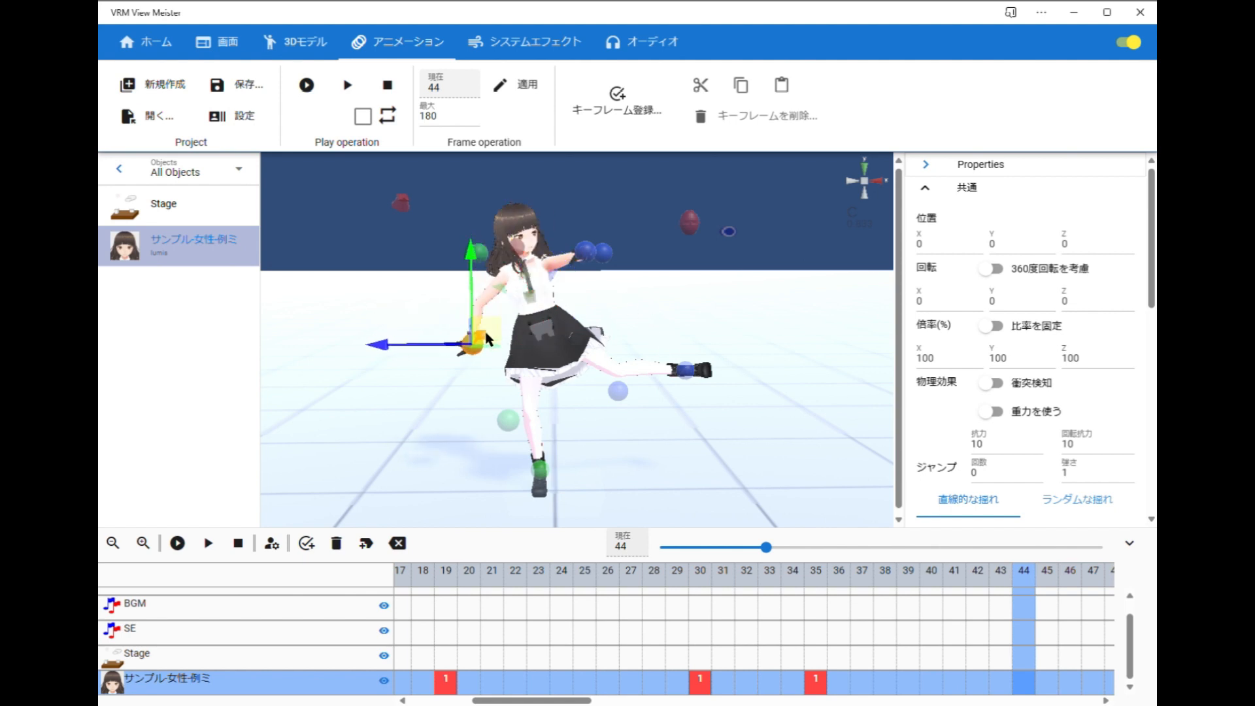
# Step: Pull the blue-marked arm in toward the chest, adjust the gaze target and register the kick pose as a keyframe at frame 44
pyautogui.click(611, 293)
pyautogui.moveTo(610, 293); pyautogui.dragTo(607, 306, button='right')
pyautogui.click(587, 278)
pyautogui.moveTo(598, 294); pyautogui.dragTo(533, 302)
pyautogui.click(649, 301)
pyautogui.moveTo(649, 301); pyautogui.dragTo(673, 249, button='right')
pyautogui.click(690, 254)
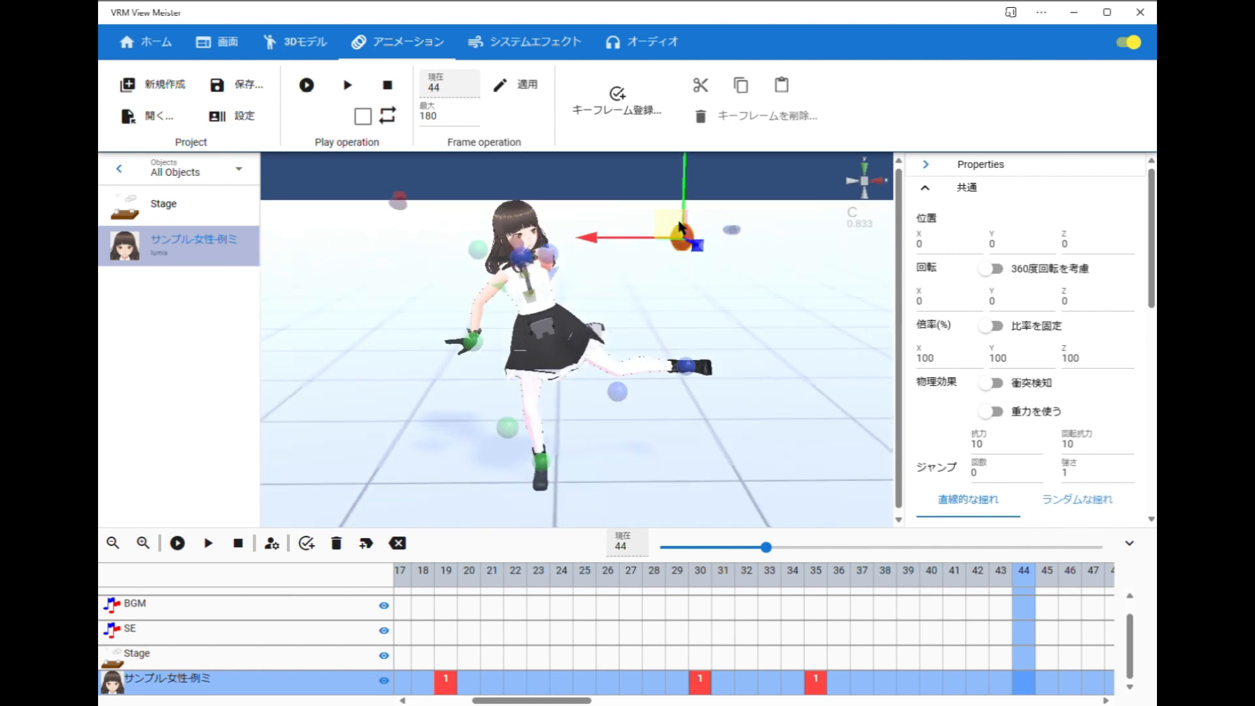
pyautogui.click(307, 543)
pyautogui.click(626, 470)
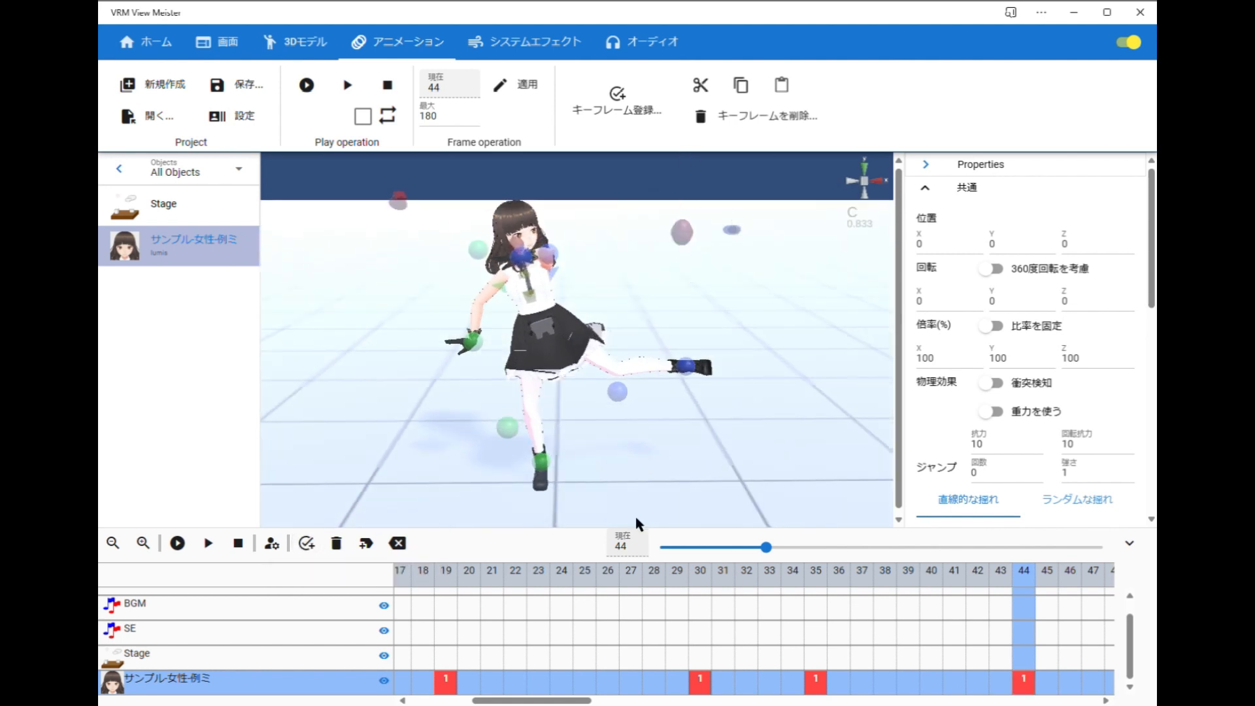
# Step: Play all keyframes from frame 1 to check the combined motion, and return to frame 1
pyautogui.moveTo(532, 700); pyautogui.dragTo(469, 700)
pyautogui.click(406, 576)
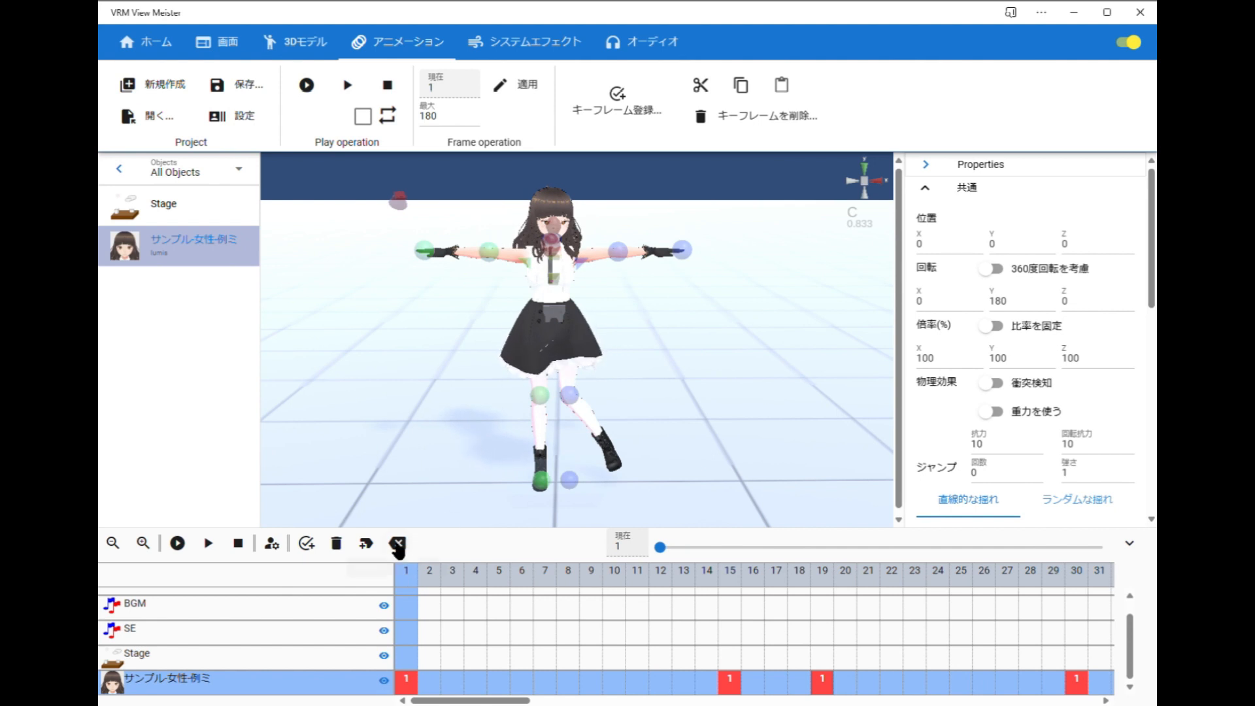
pyautogui.click(494, 582)
pyautogui.click(406, 578)
pyautogui.click(177, 544)
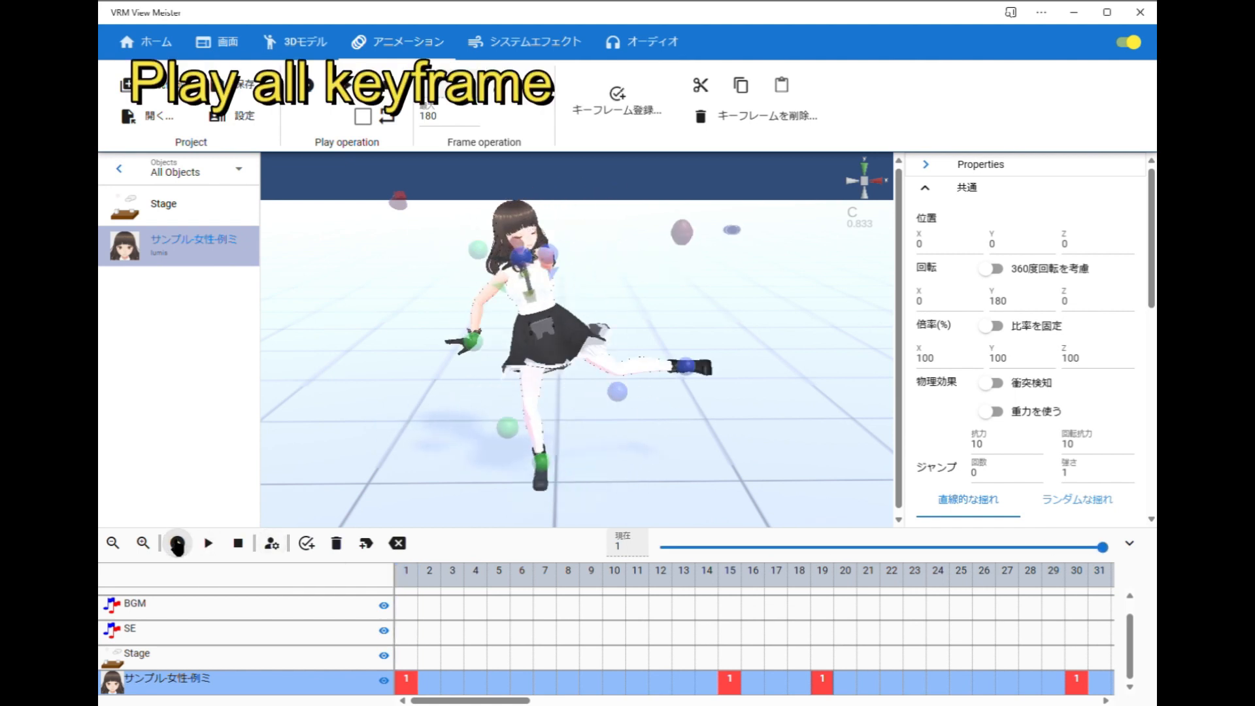
pyautogui.click(402, 557)
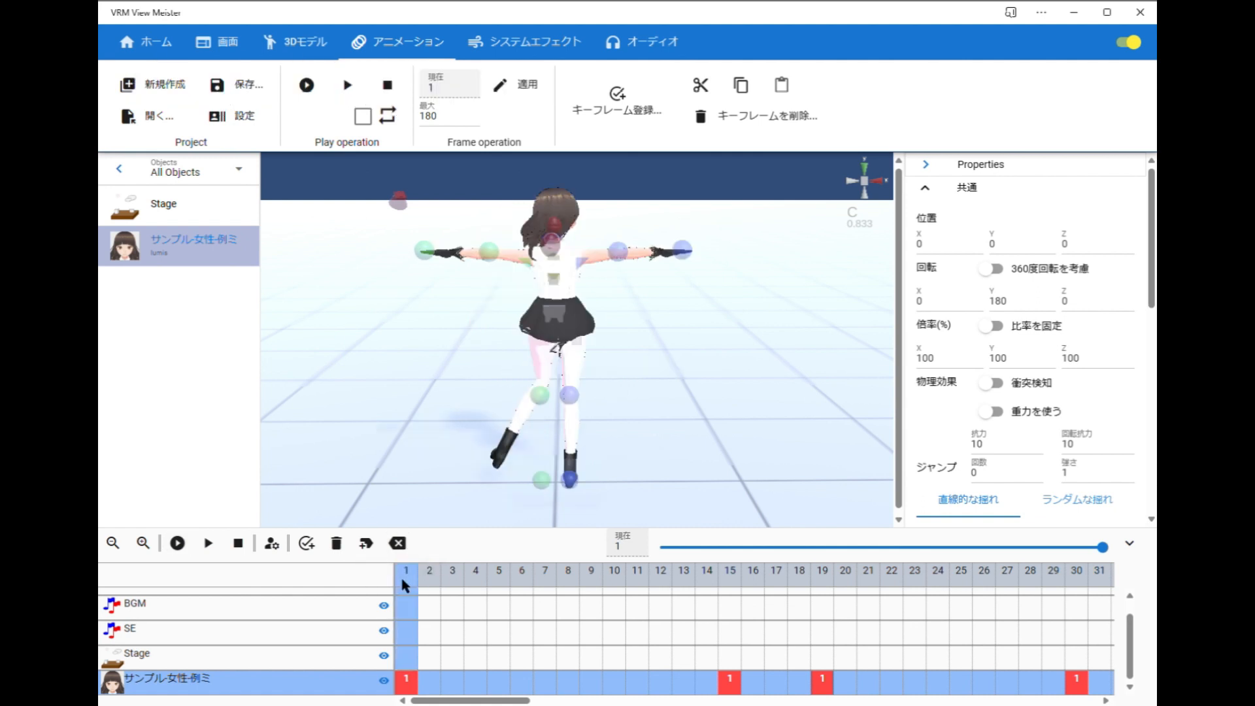
# Step: Set the project's default keyframe interval to 0.05, recalculate the intervals of all keyframes and close the settings
pyautogui.click(251, 121)
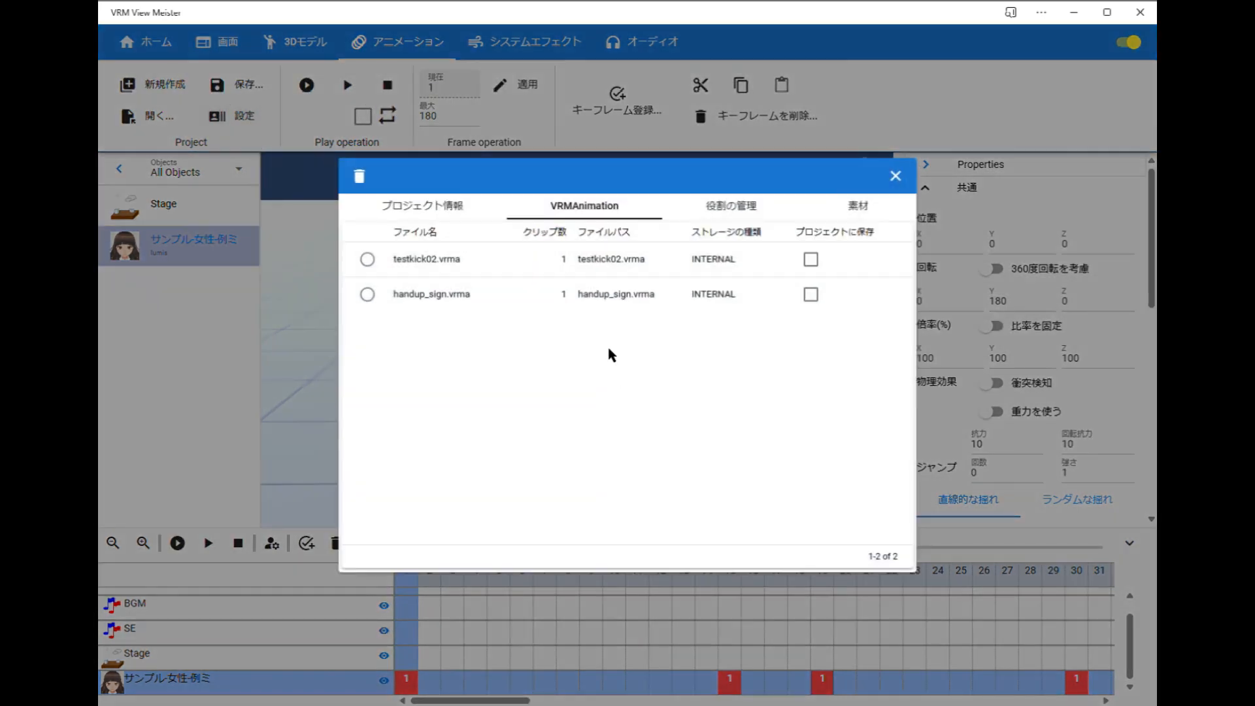
pyautogui.click(425, 206)
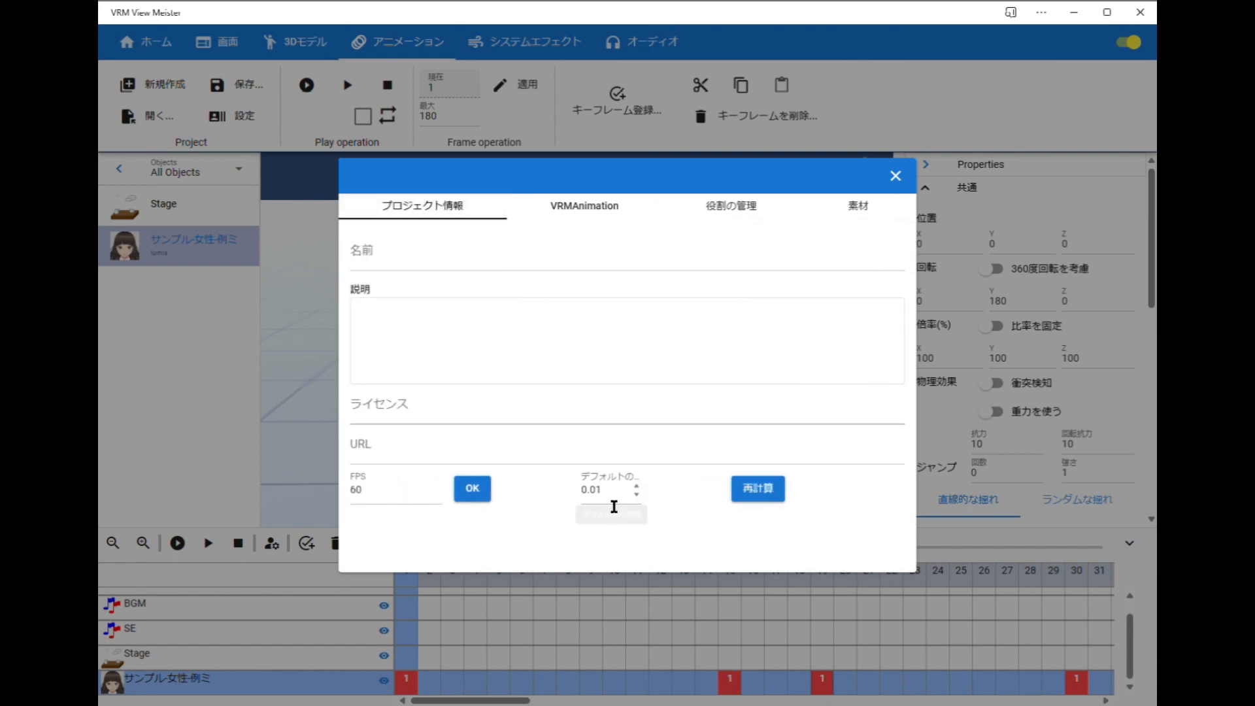
pyautogui.click(621, 504)
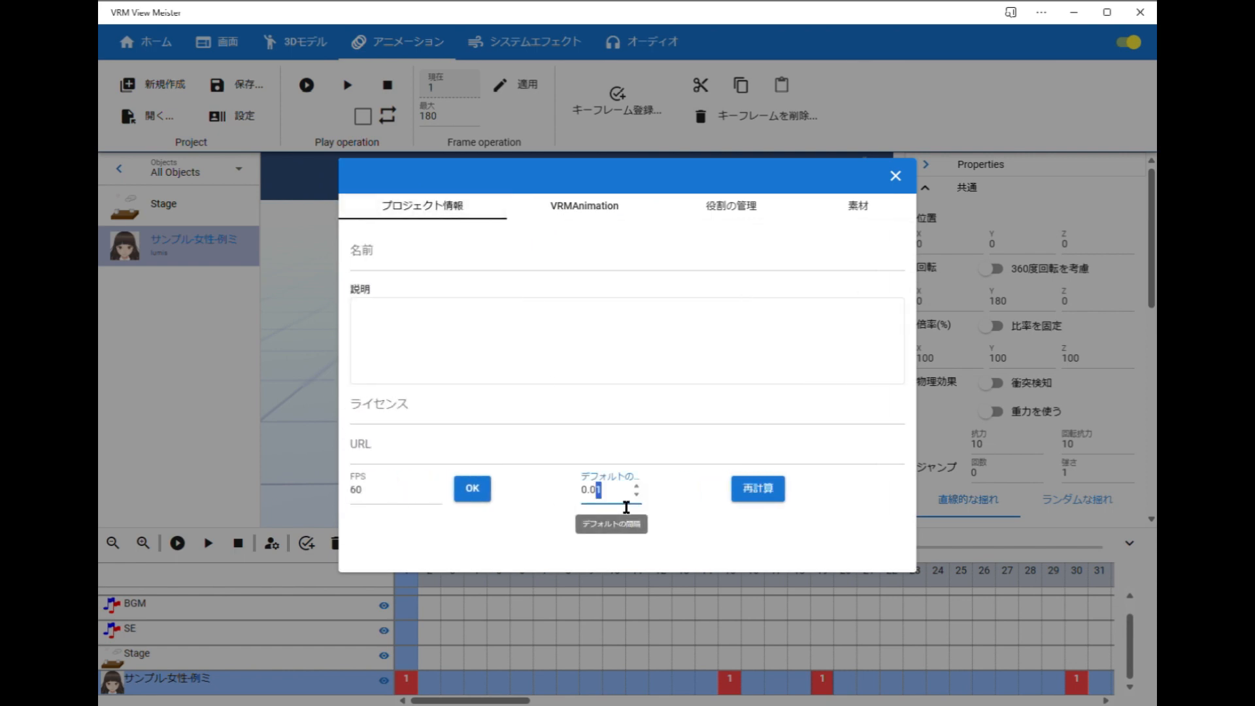
pyautogui.click(757, 497)
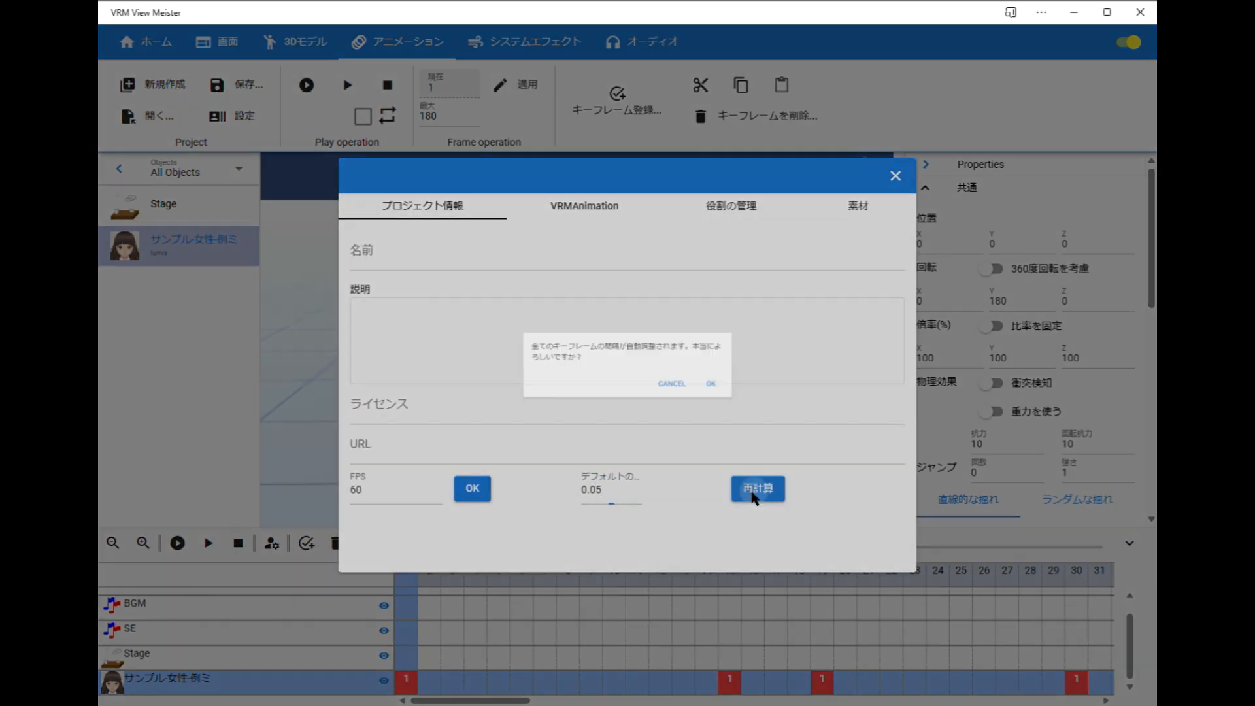
pyautogui.click(749, 391)
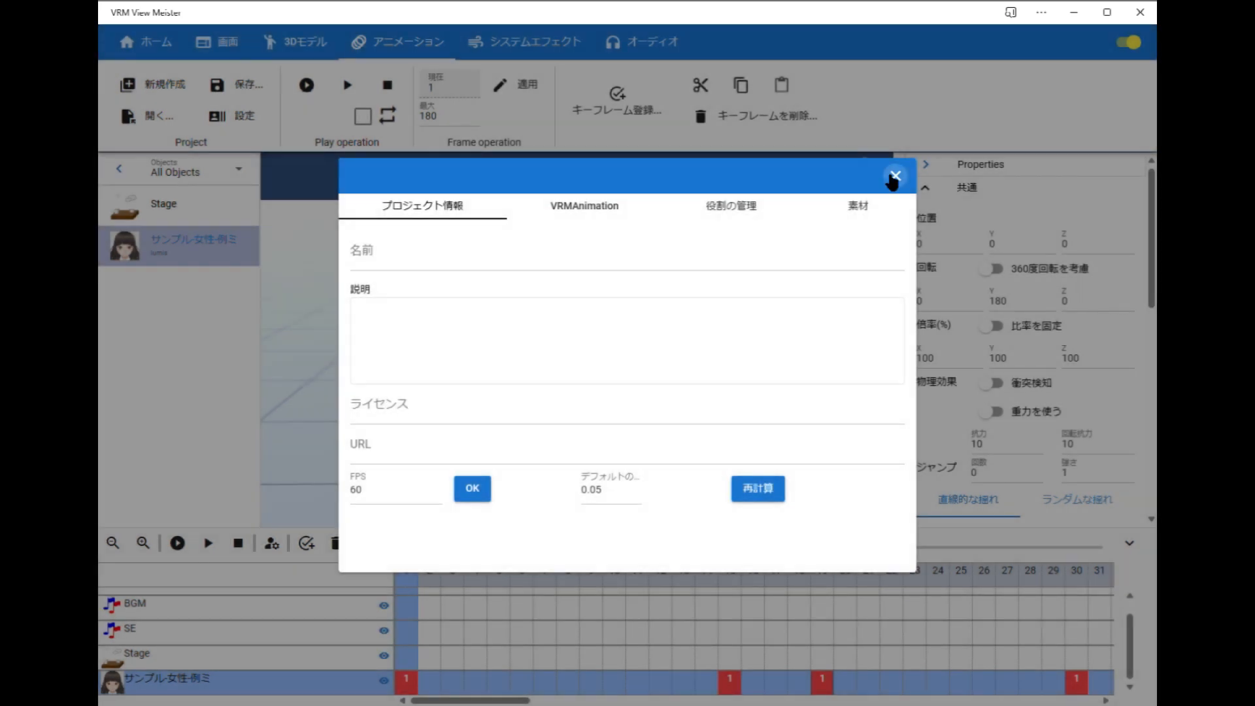
pyautogui.click(895, 176)
# Step: Play the retimed animation repeatedly to check its new pace, and return to frame 1
pyautogui.moveTo(681, 356); pyautogui.dragTo(677, 568)
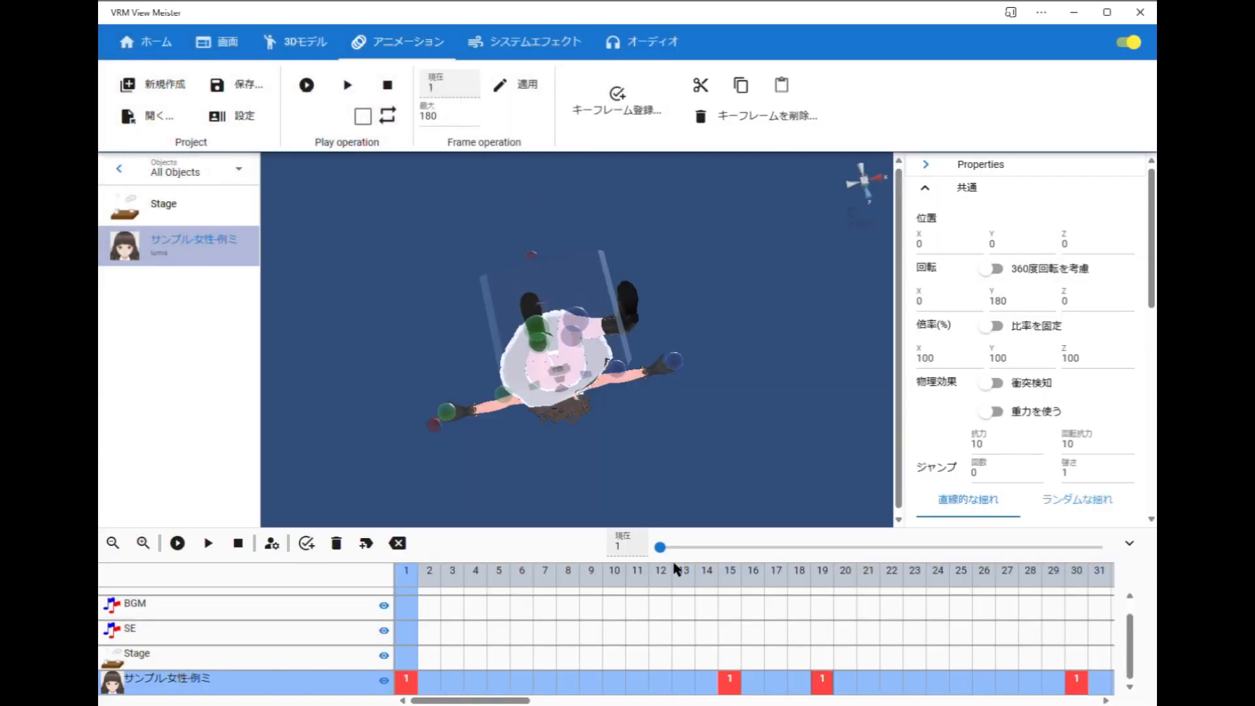
pyautogui.moveTo(579, 457); pyautogui.dragTo(632, 463)
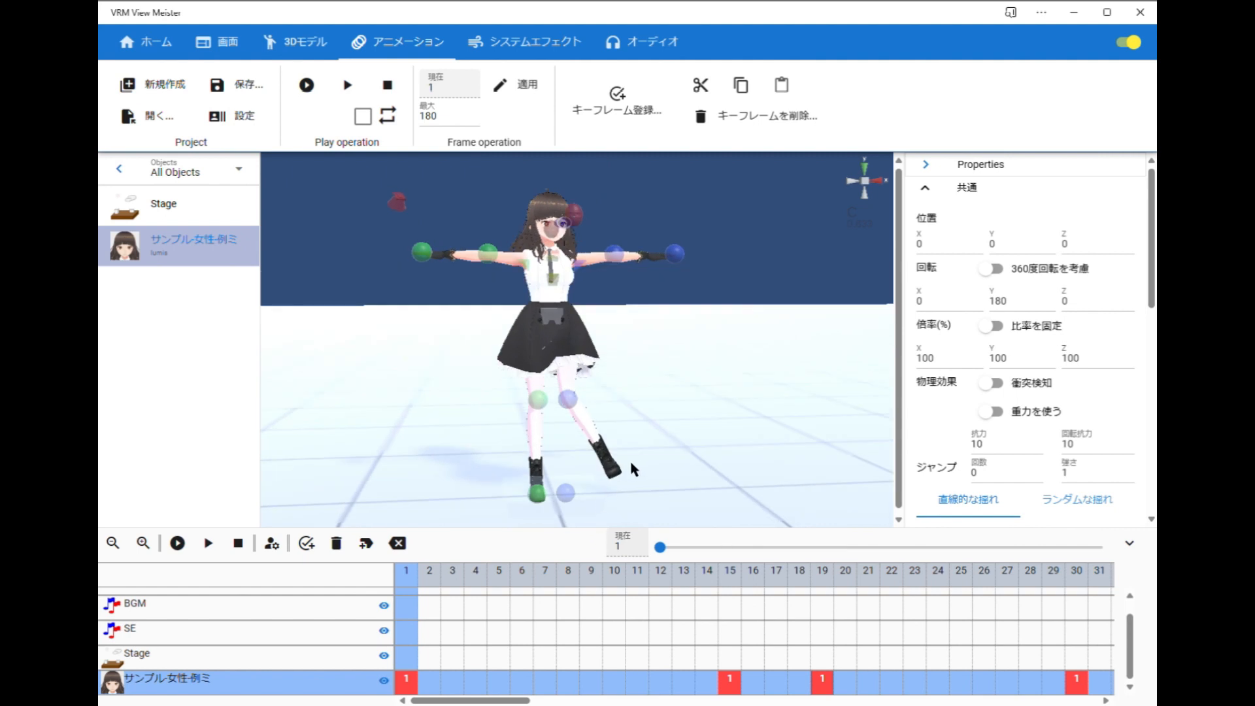
pyautogui.click(113, 542)
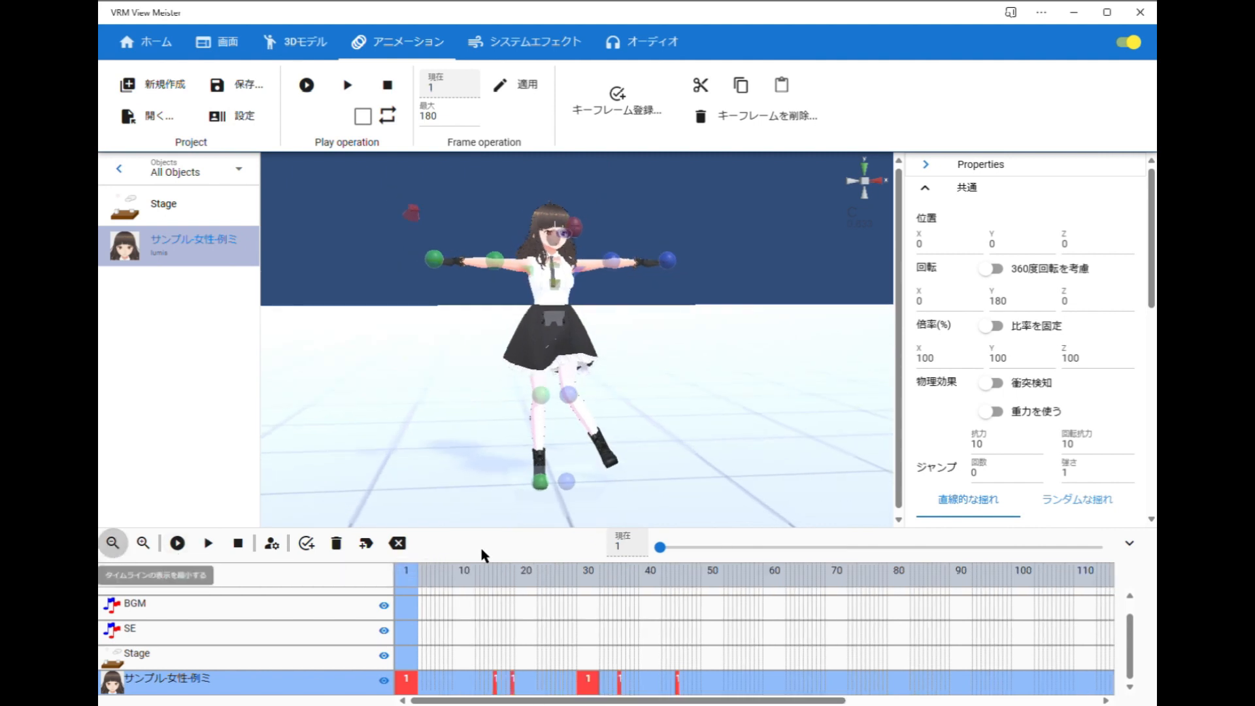
pyautogui.click(179, 546)
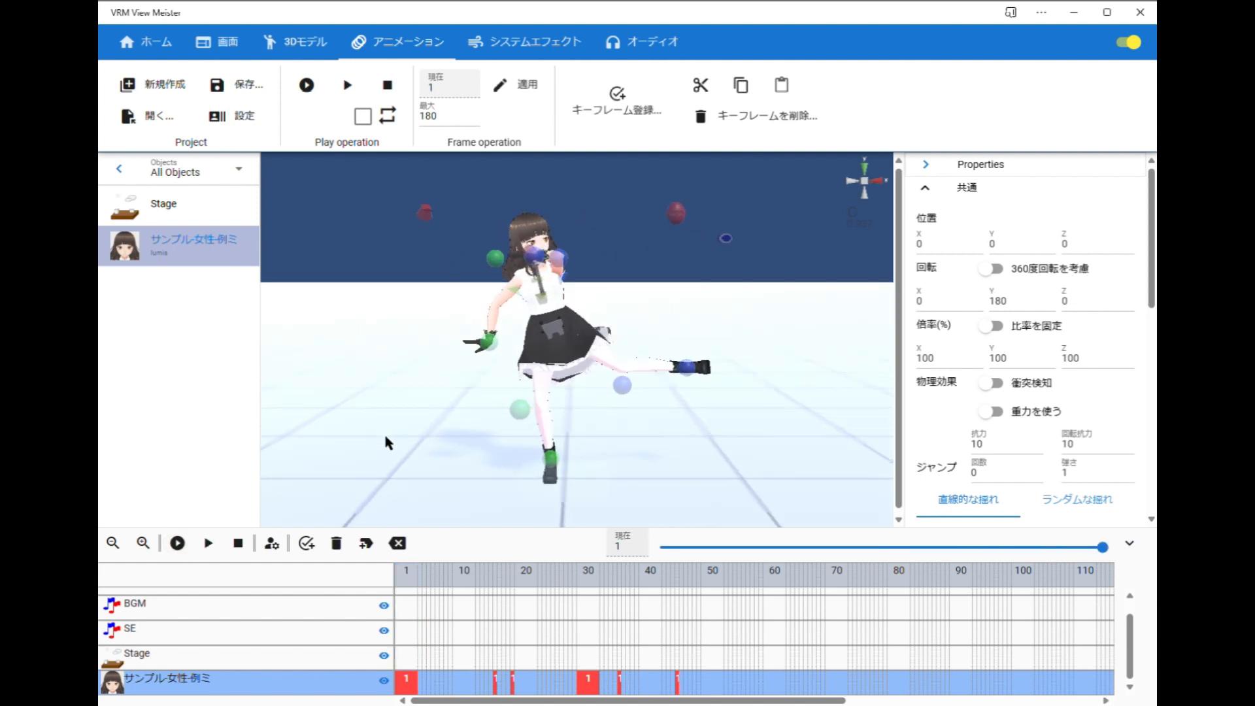
pyautogui.click(180, 546)
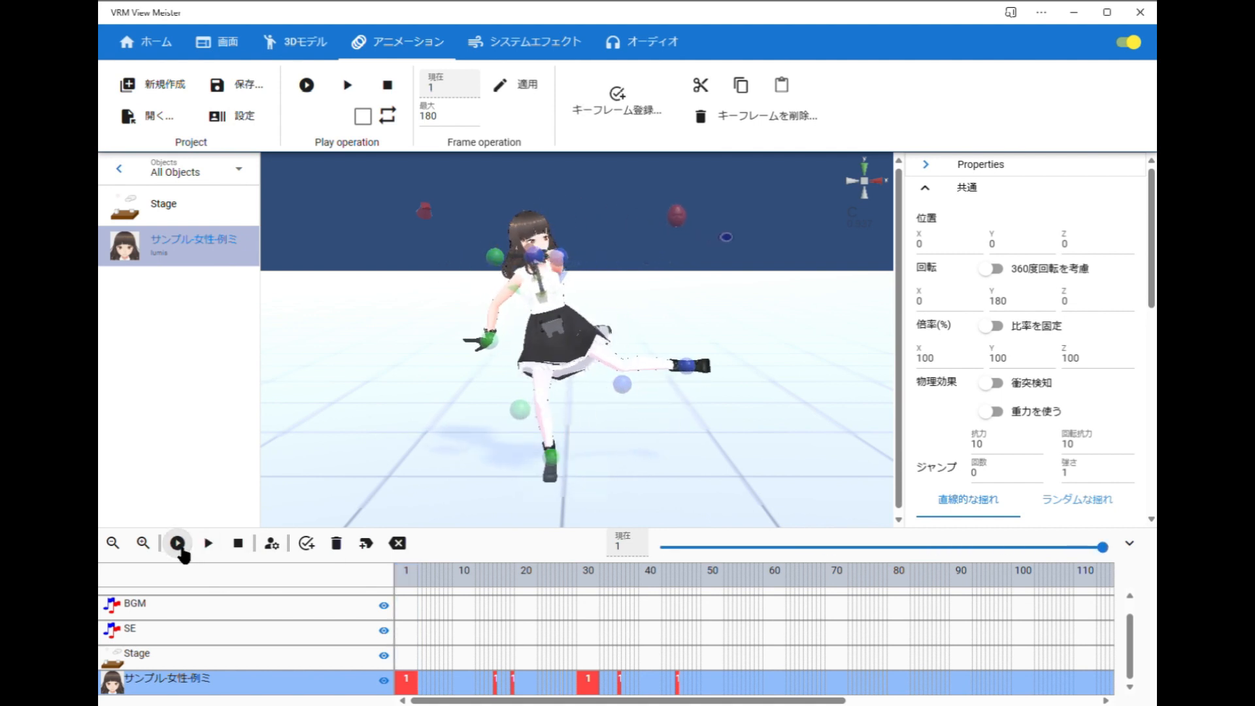
pyautogui.click(178, 546)
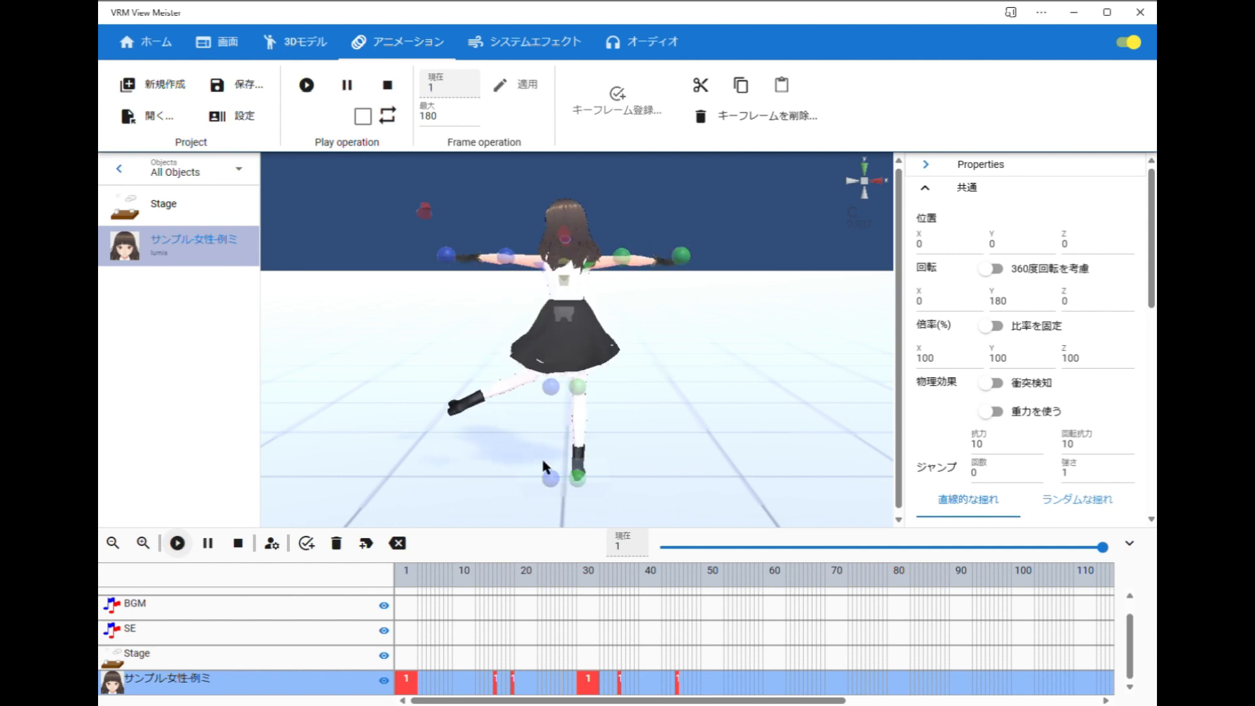
pyautogui.click(403, 575)
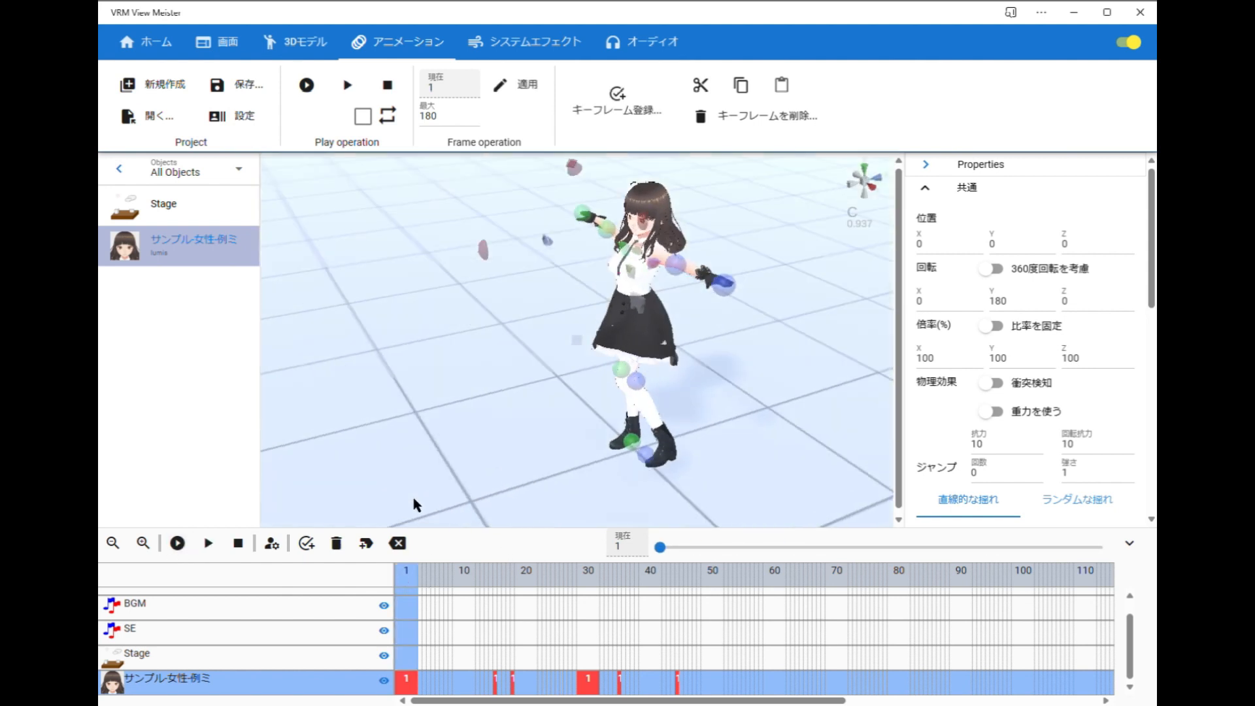
pyautogui.moveTo(436, 432); pyautogui.dragTo(373, 442, button='middle')
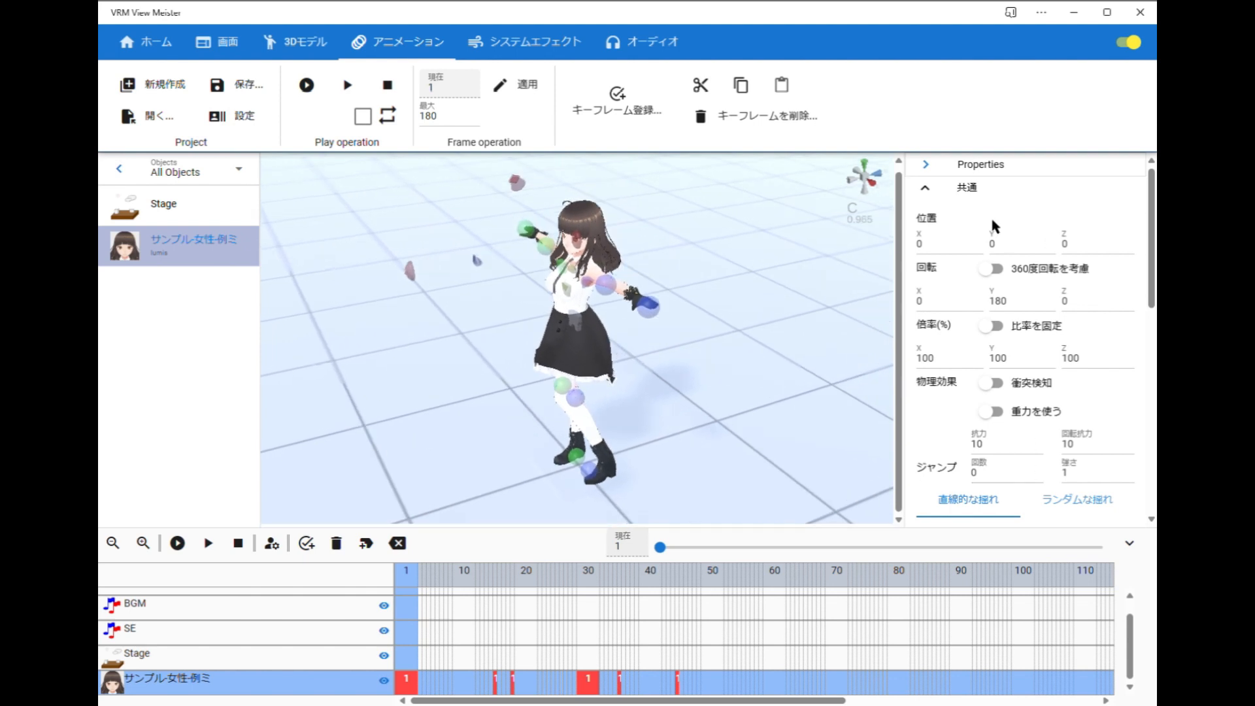
# Step: Hide the ribbon to enlarge the 3D view and play the whole animation to check the character's combined motion
pyautogui.click(1128, 42)
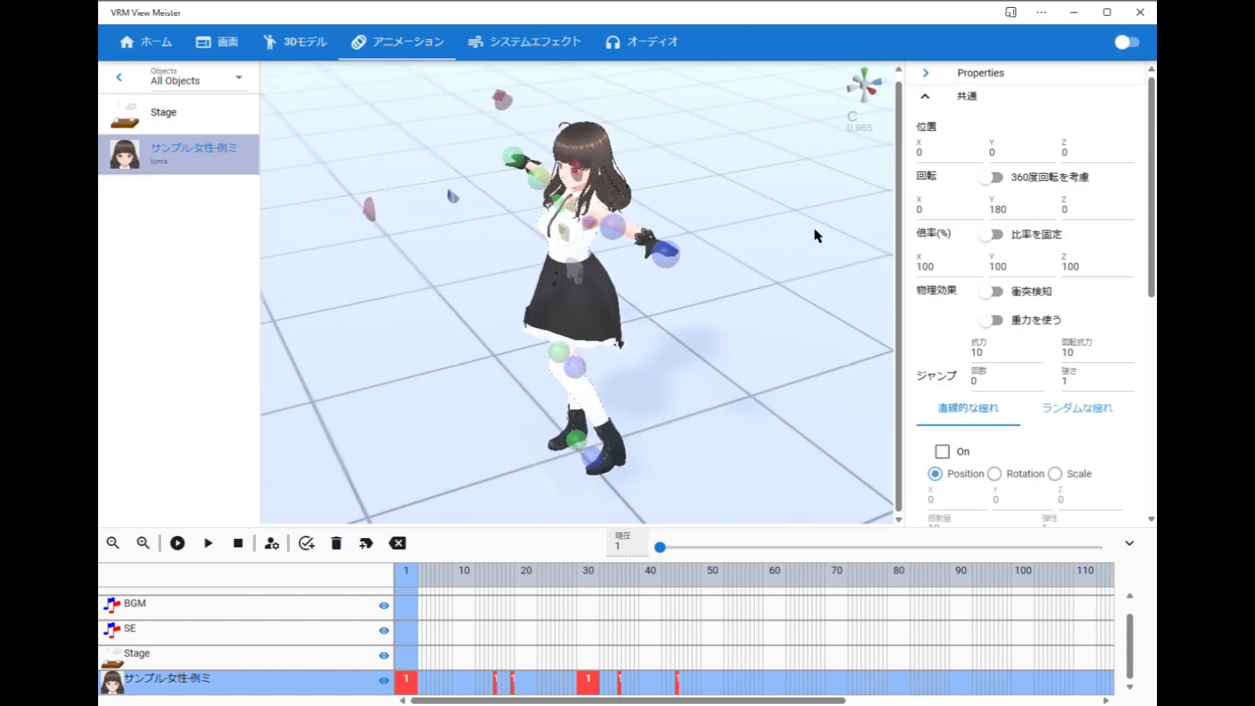
pyautogui.click(185, 542)
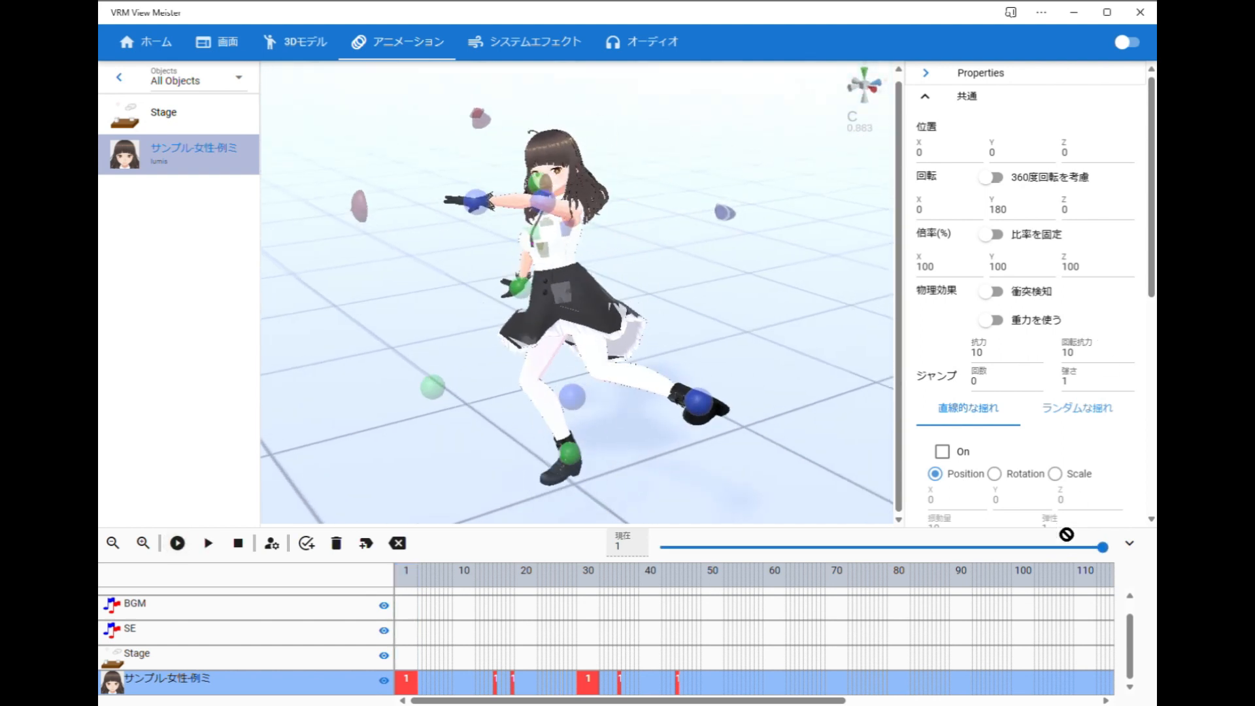
pyautogui.scroll(-5, 1107, 431)
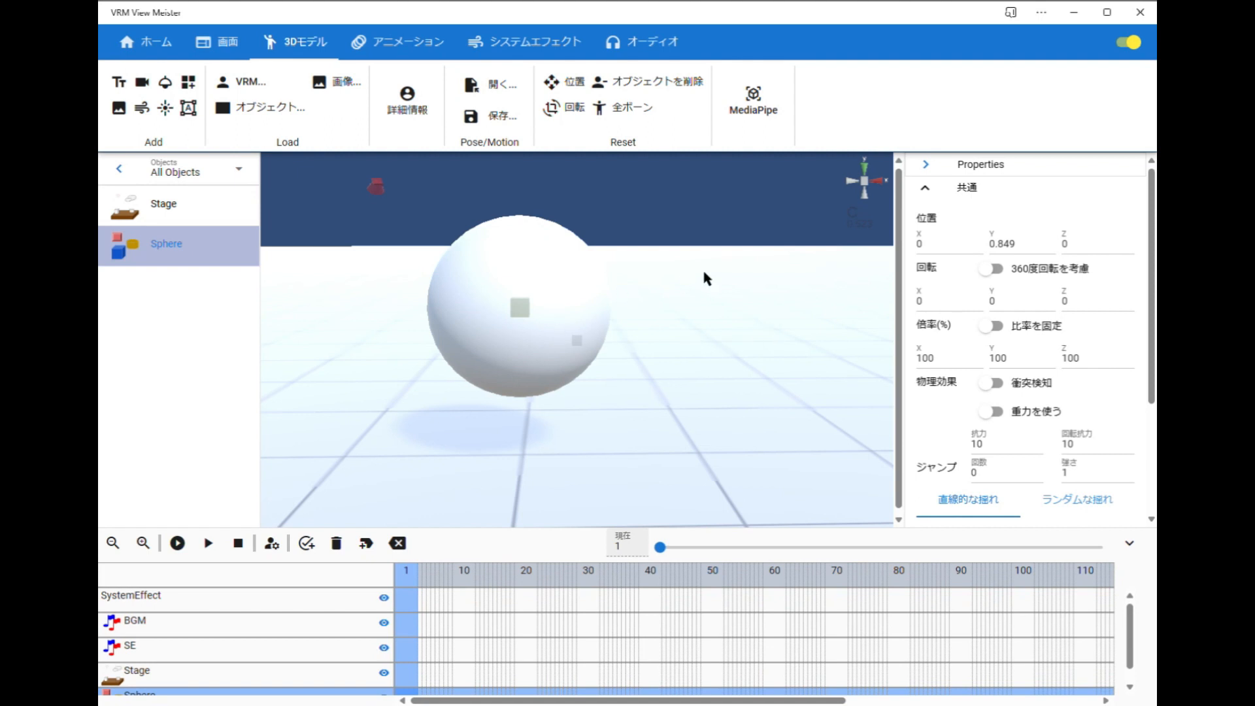
# Step: Move the sphere down to about X -0.62, Y 0.68 and register its position as a keyframe at frame 1
pyautogui.moveTo(680, 277); pyautogui.dragTo(666, 294, button='right')
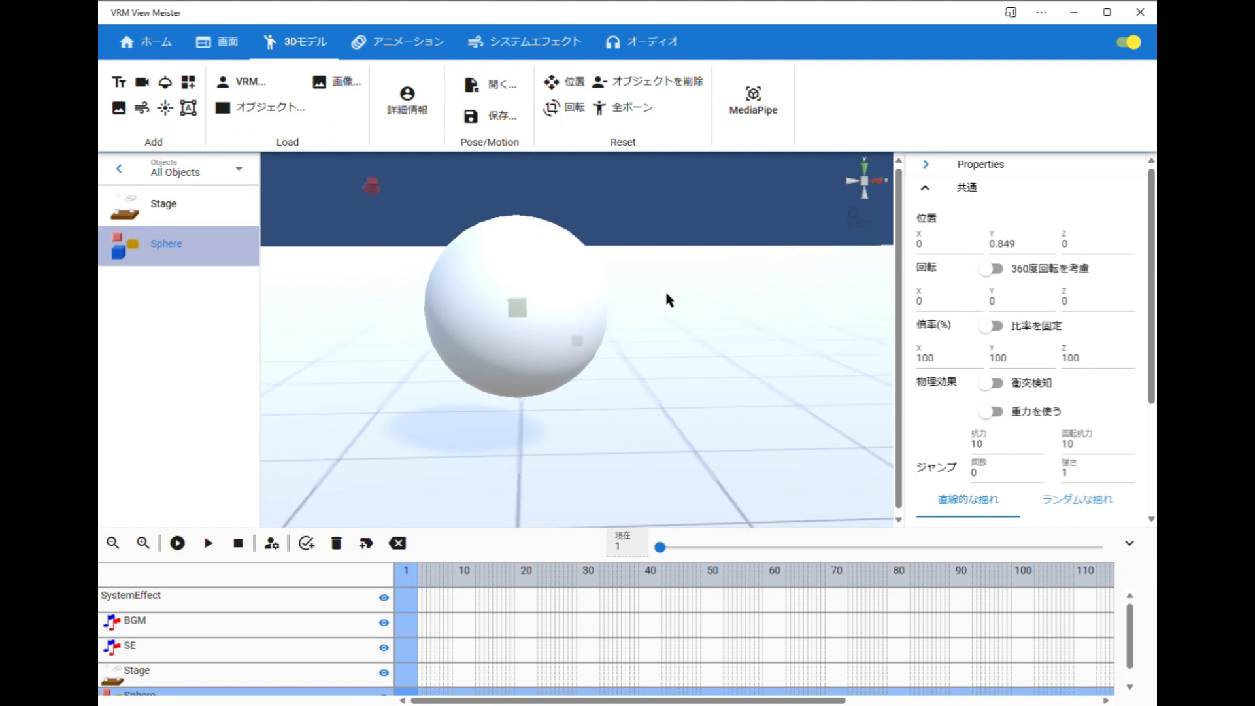
pyautogui.click(516, 309)
pyautogui.moveTo(517, 309); pyautogui.dragTo(404, 341)
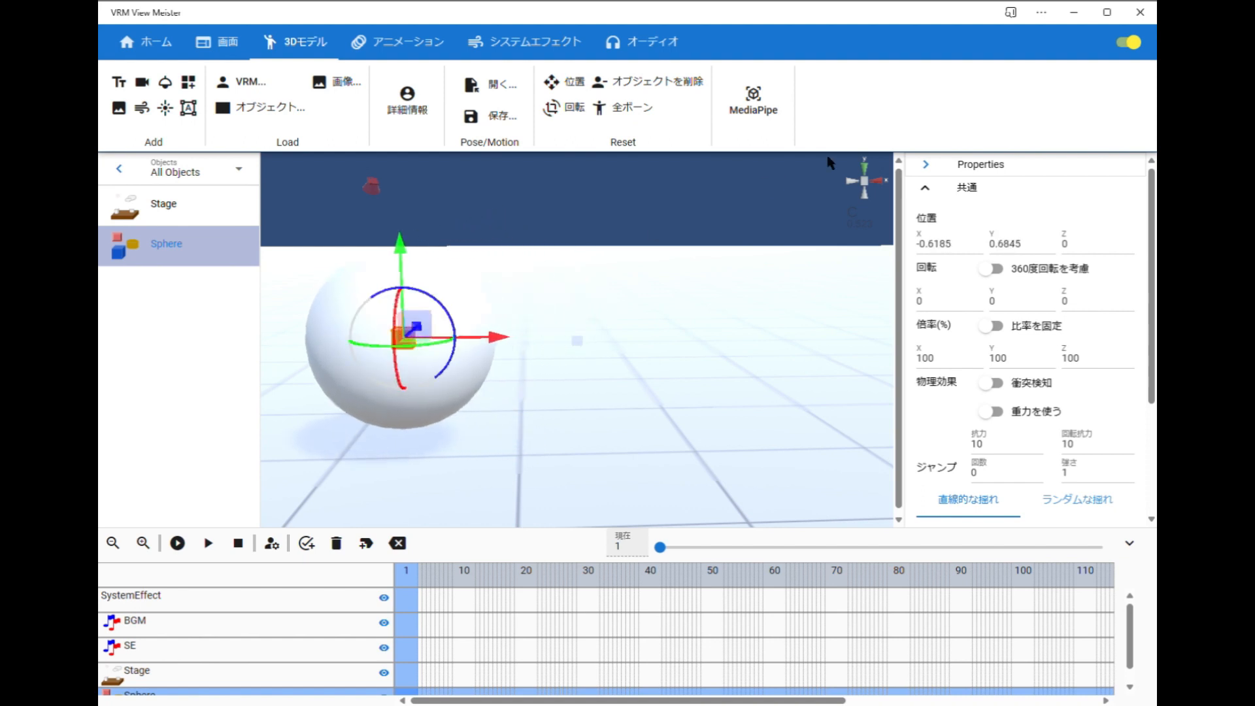
pyautogui.click(810, 206)
pyautogui.rightClick(916, 102)
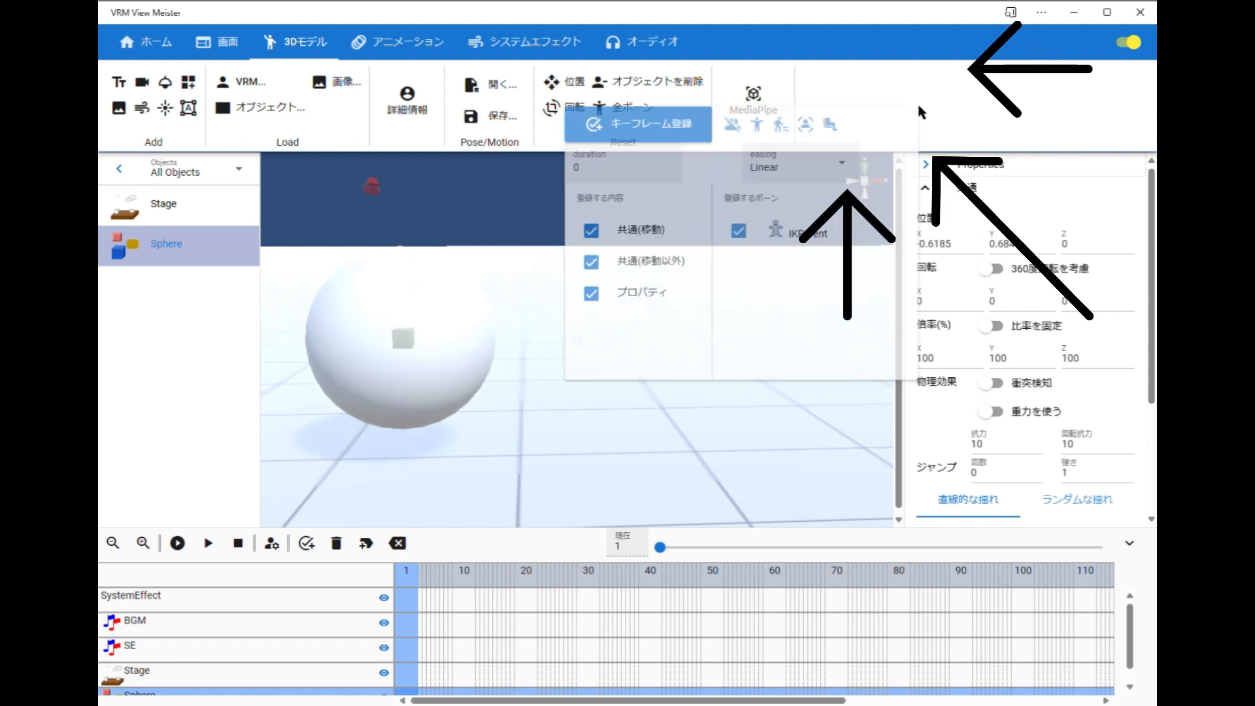
pyautogui.click(859, 78)
pyautogui.rightClick(916, 102)
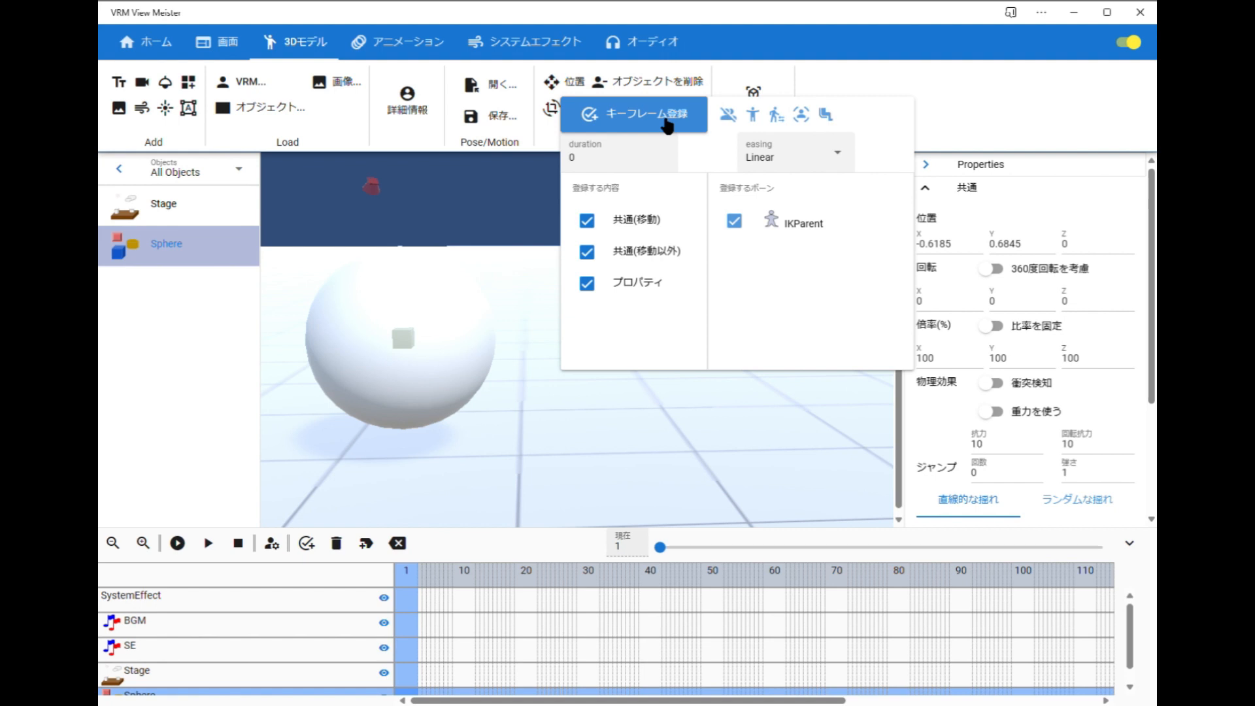
pyautogui.click(667, 125)
pyautogui.scroll(-1, 624, 600)
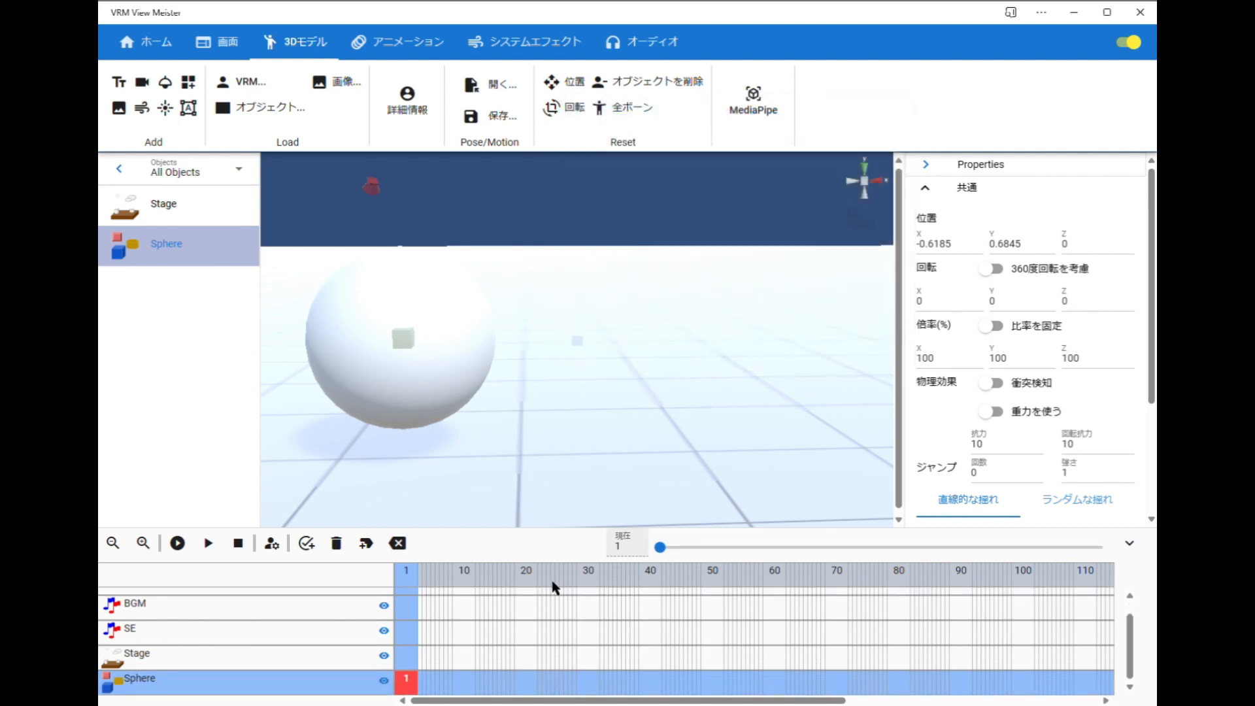
# Step: At frame 22, raise the sphere to about X 0.11, Y 1.09 and register a keyframe with linear easing
pyautogui.click(545, 576)
pyautogui.click(390, 338)
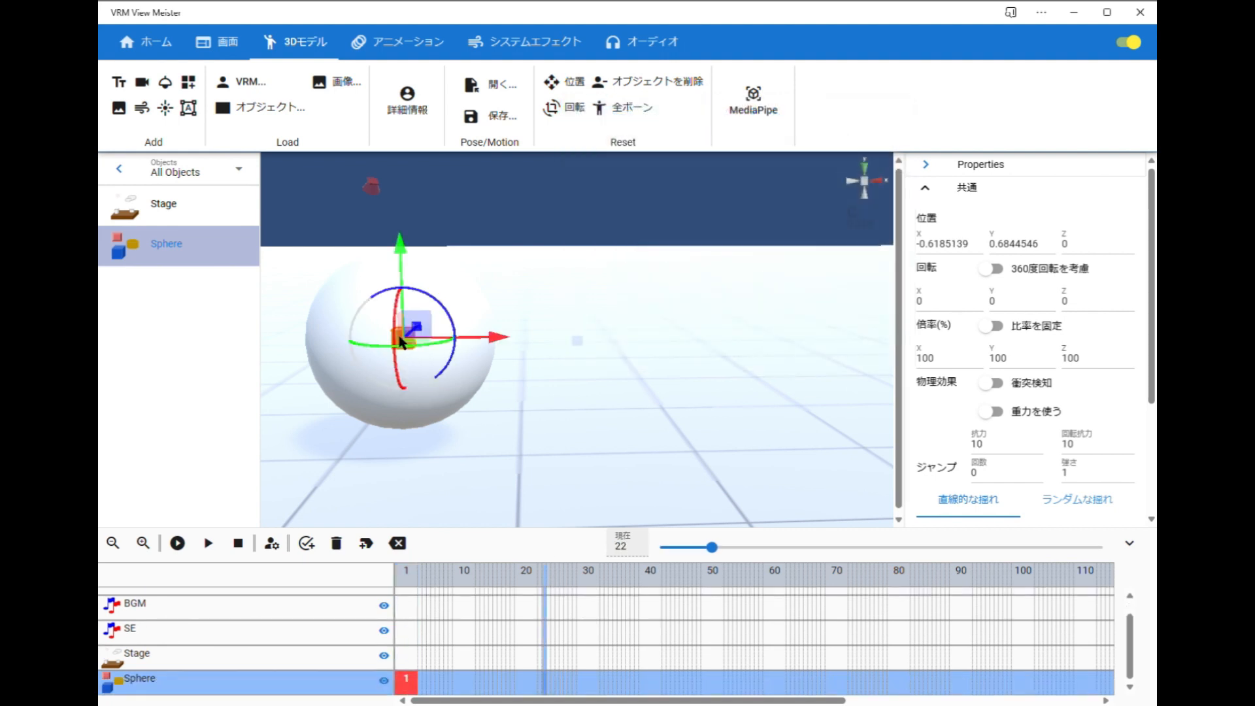
pyautogui.moveTo(412, 331); pyautogui.dragTo(549, 254)
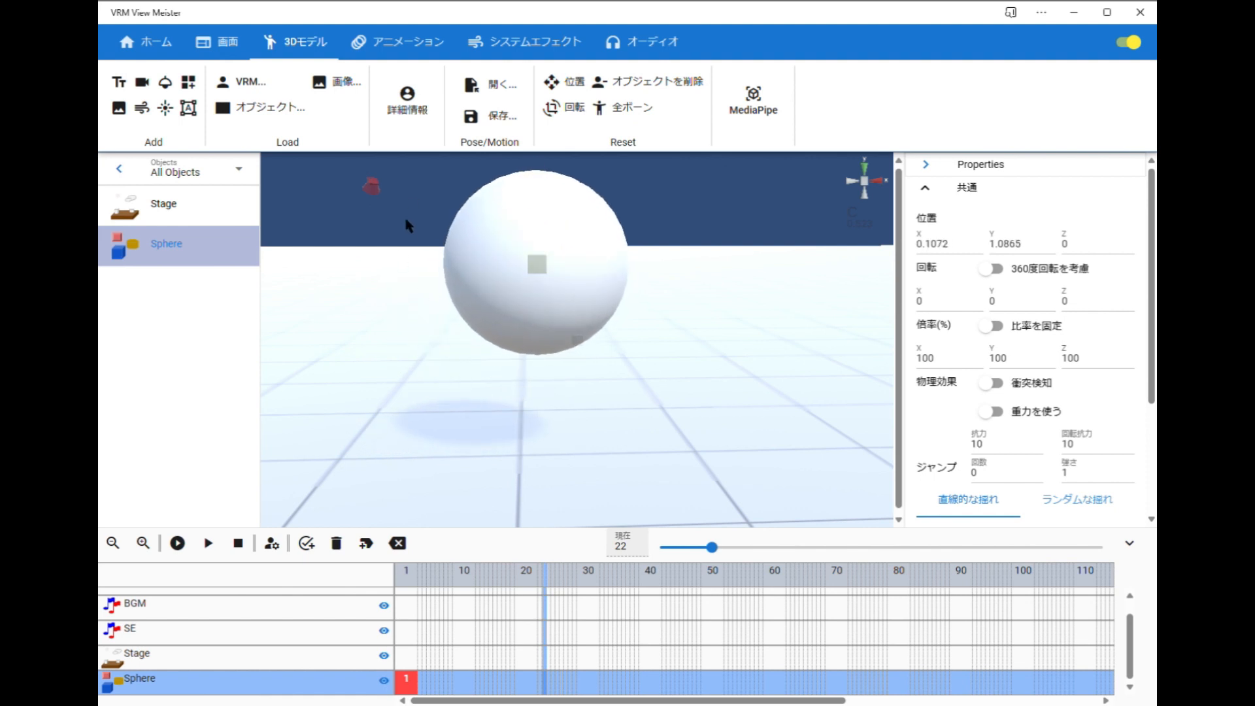
pyautogui.click(410, 45)
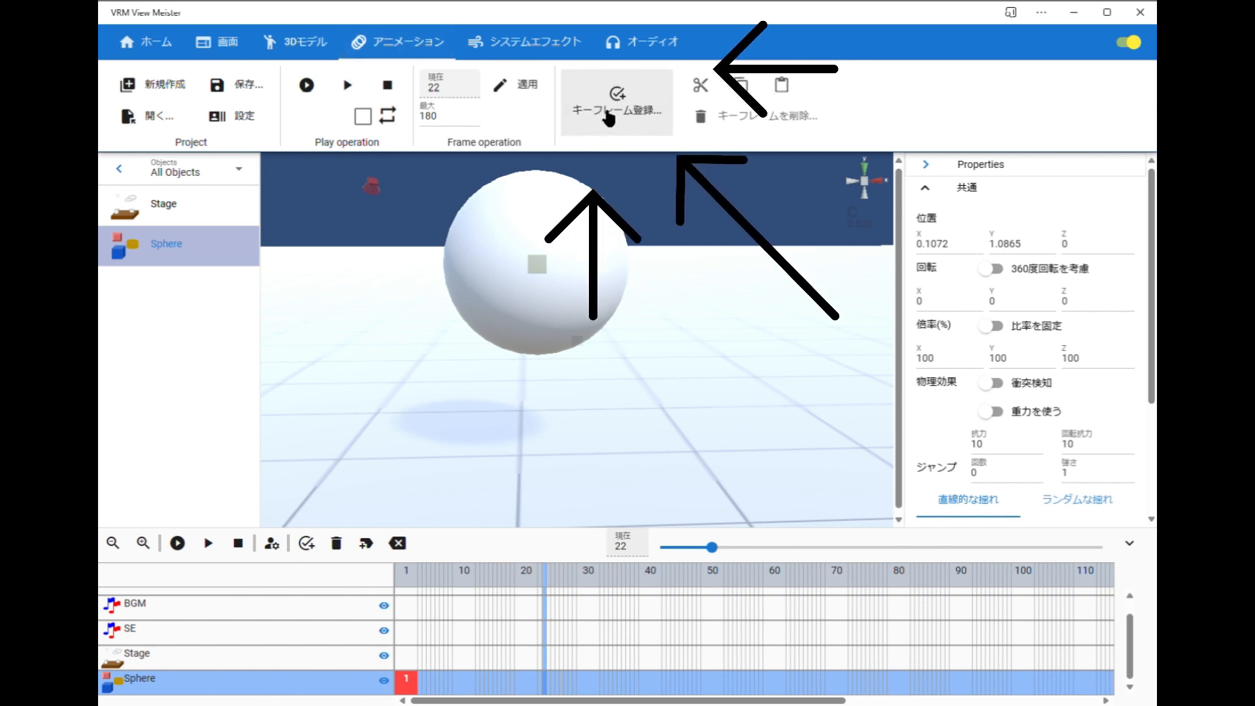
pyautogui.click(631, 117)
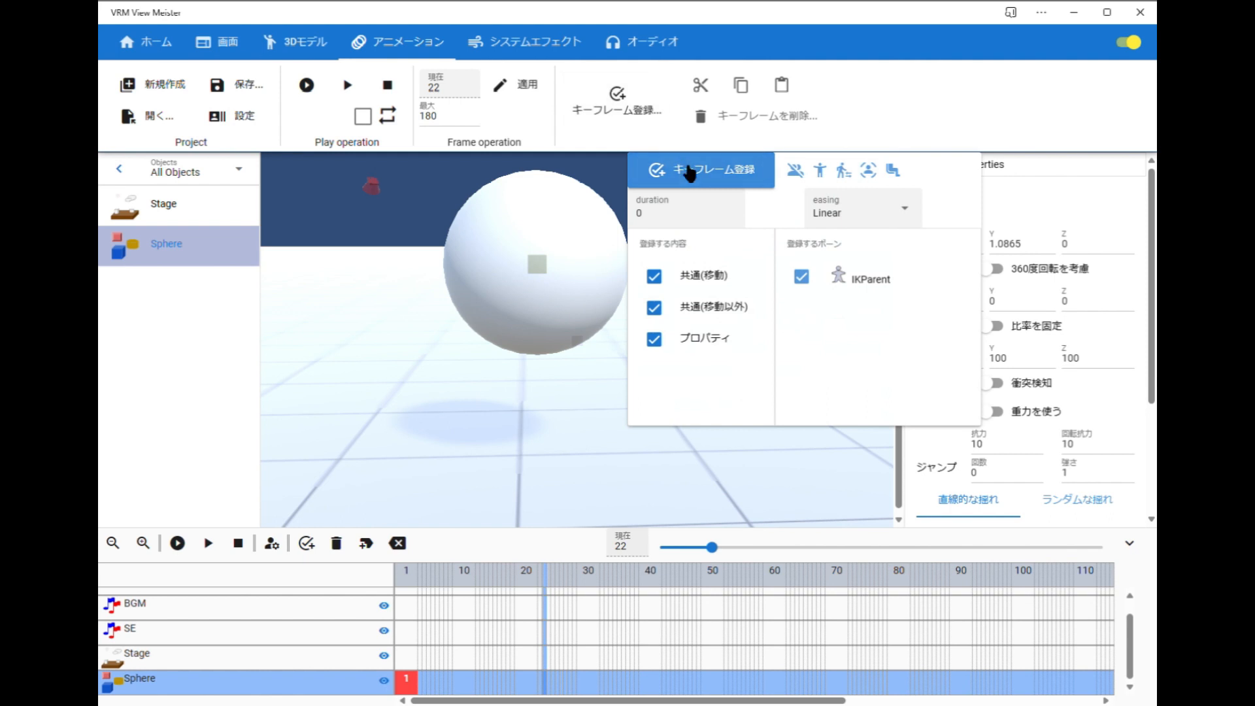
pyautogui.click(683, 171)
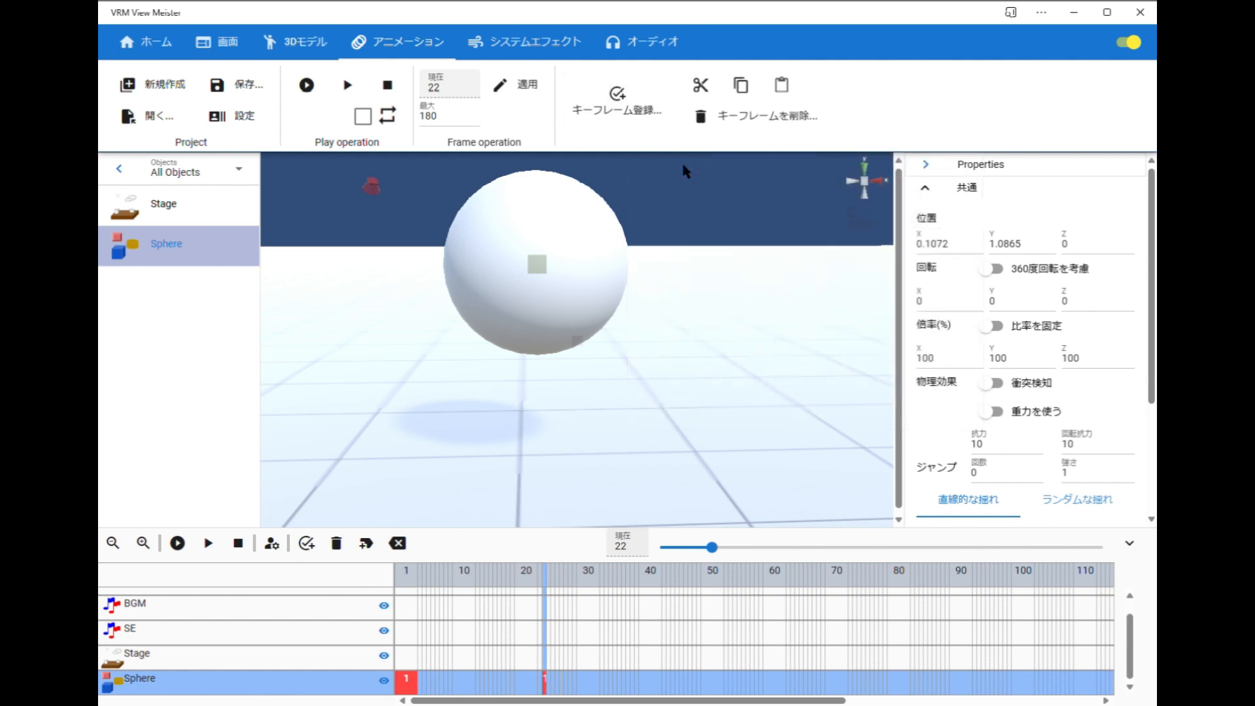
# Step: At frame 42, lower the sphere into the floor at about X 0.40, Y 0.32 and register a keyframe
pyautogui.click(668, 578)
pyautogui.moveTo(545, 272); pyautogui.dragTo(579, 394)
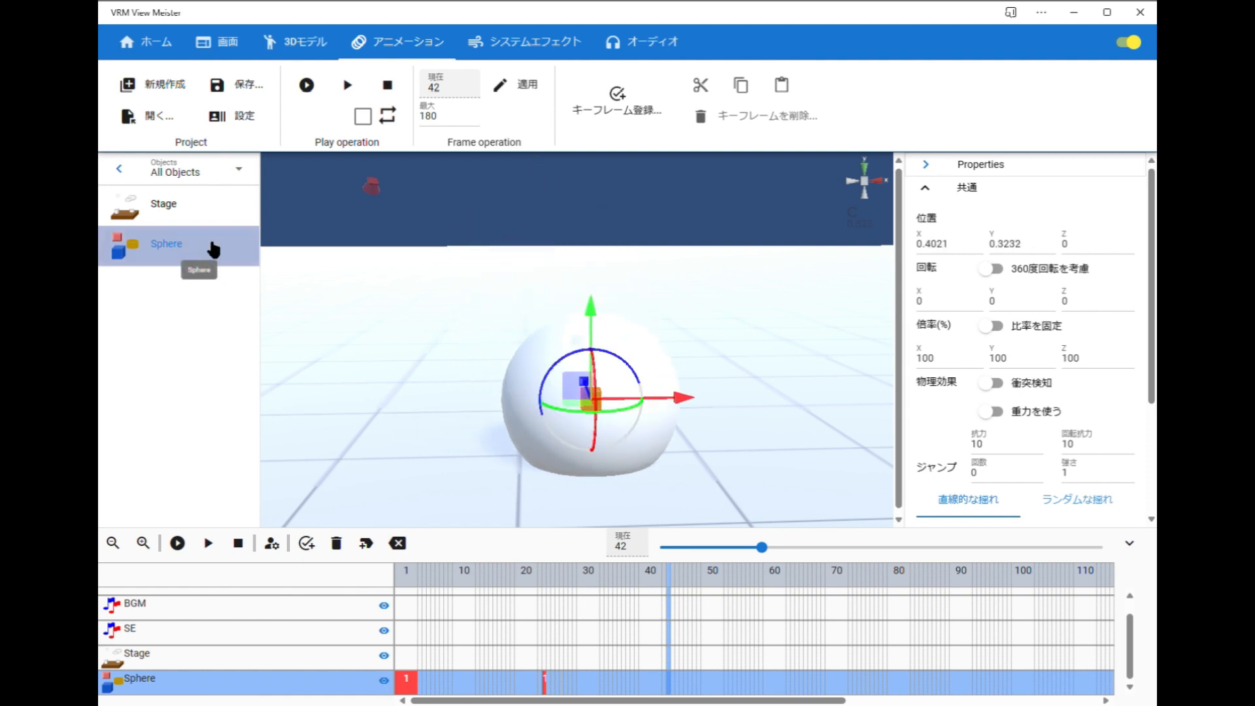
pyautogui.click(319, 278)
pyautogui.rightClick(225, 262)
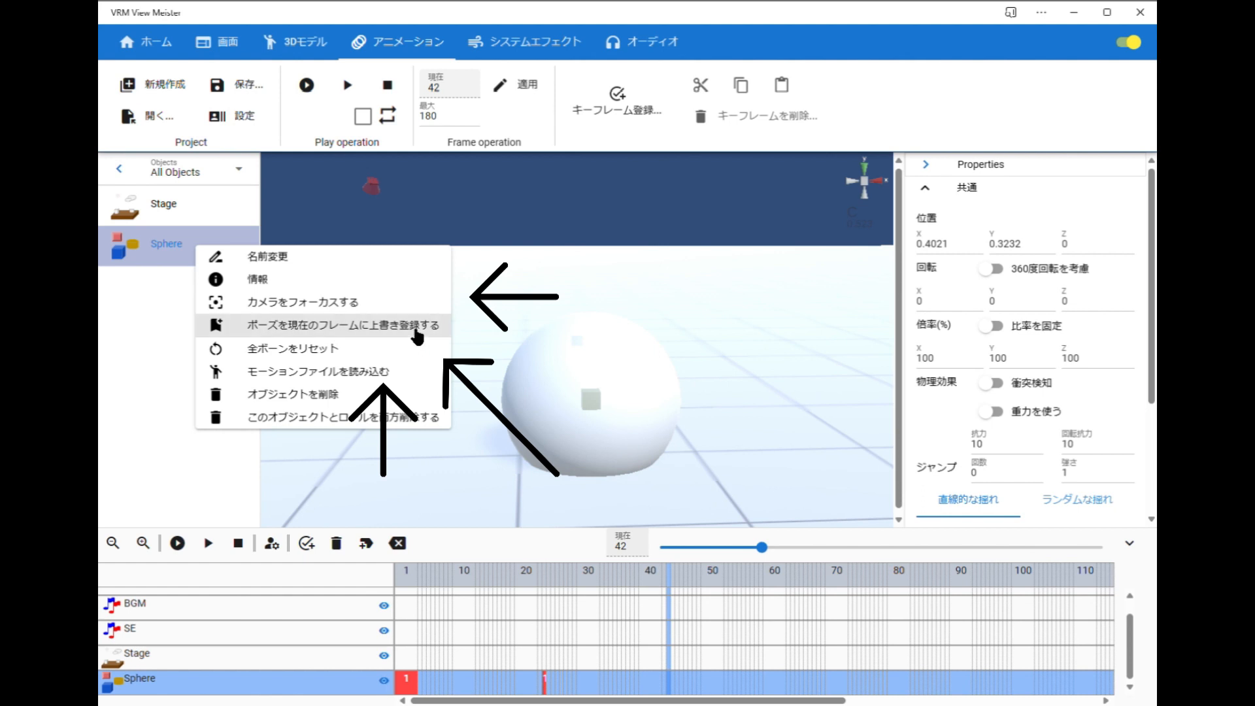
pyautogui.click(415, 335)
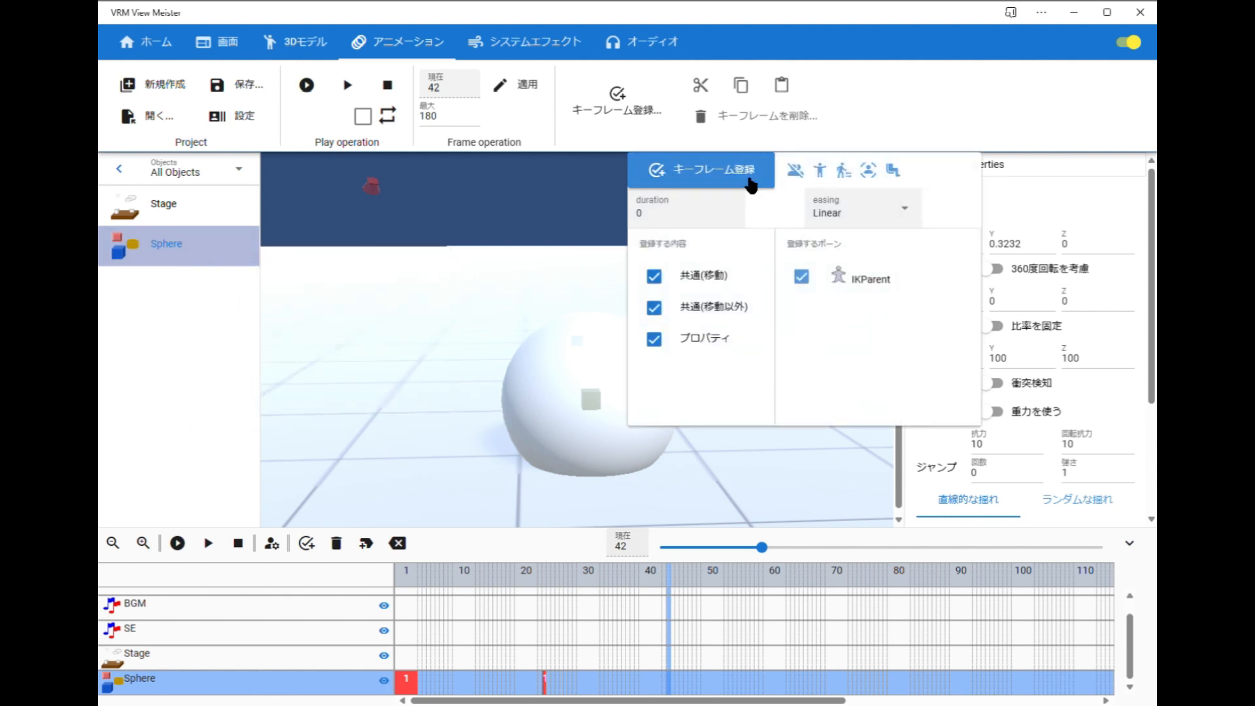
pyautogui.click(711, 175)
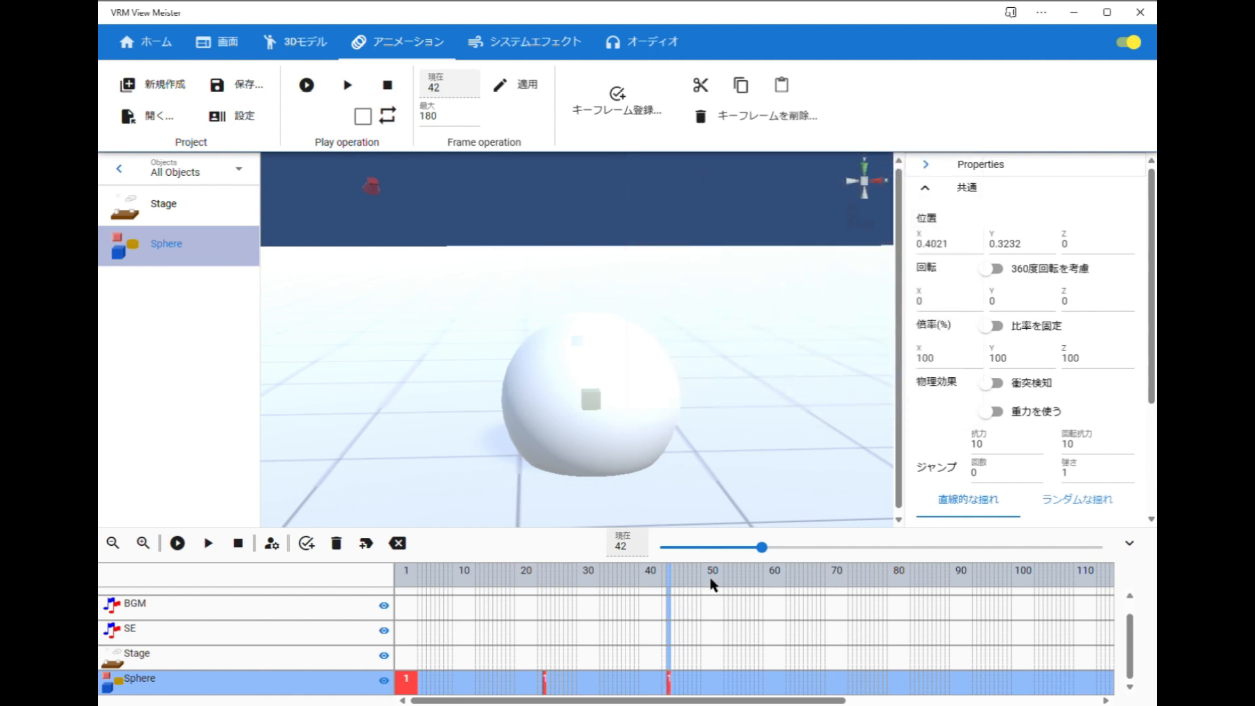
# Step: At frame 54, lift the sphere to about X 0.73, Y 1.20 and register a keyframe
pyautogui.click(741, 583)
pyautogui.click(627, 427)
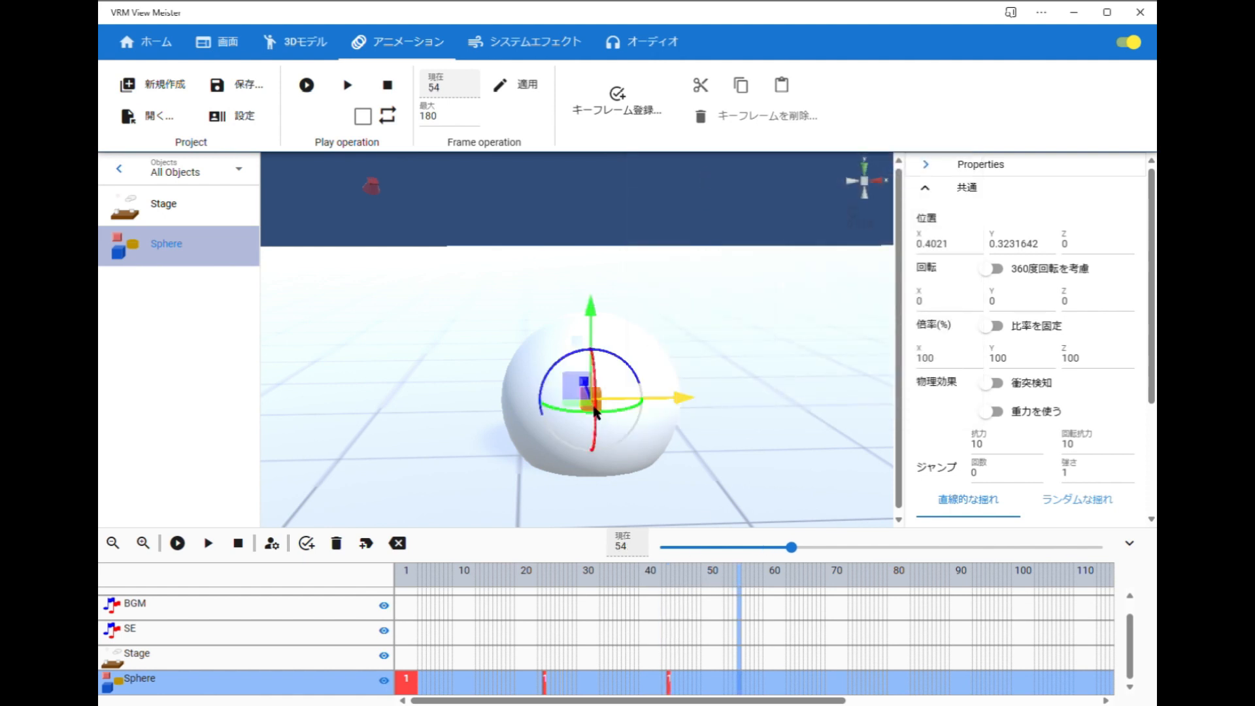
pyautogui.moveTo(573, 369); pyautogui.dragTo(640, 221)
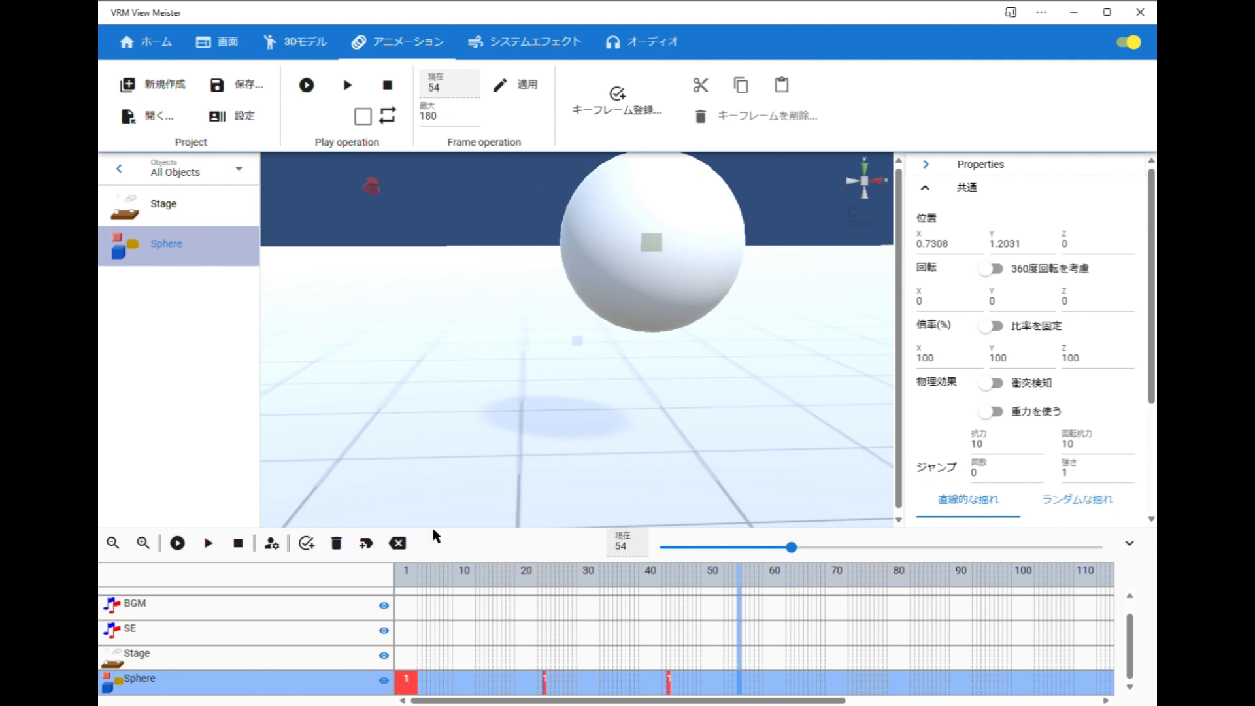
pyautogui.click(308, 544)
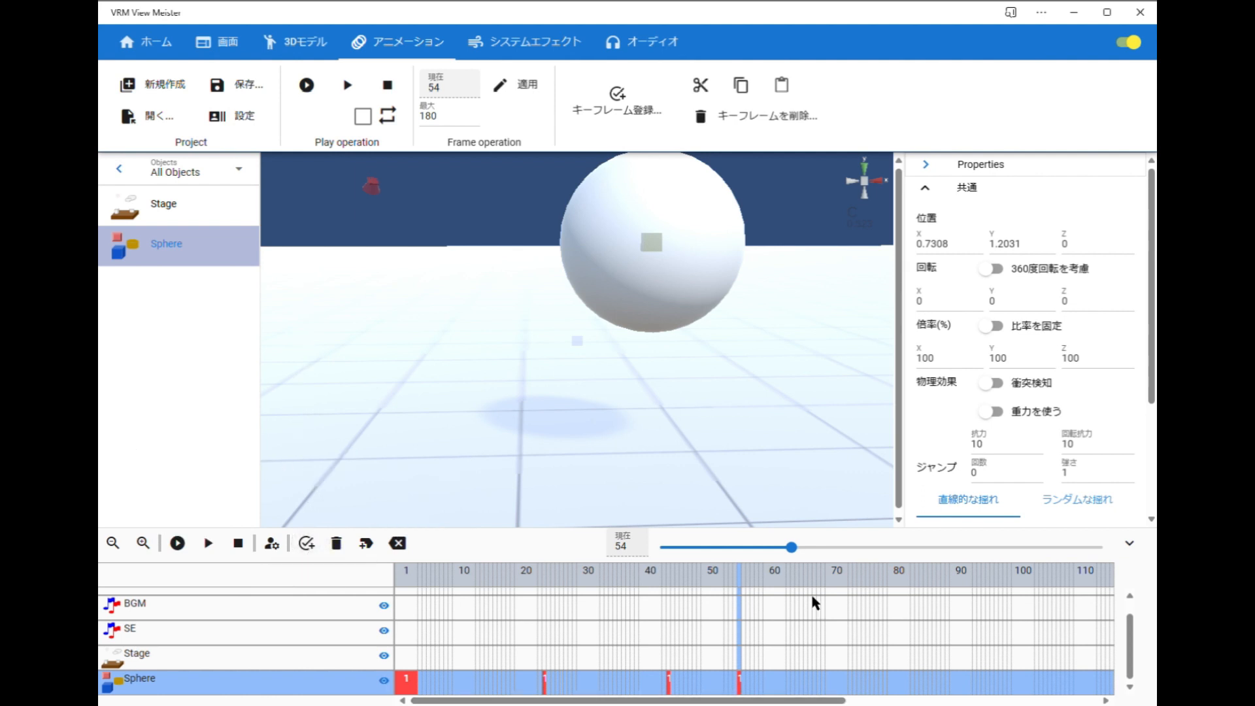
# Step: At frame 65, lower the sphere to about X 1.10, Y 0.65 and register a keyframe
pyautogui.click(805, 586)
pyautogui.click(648, 243)
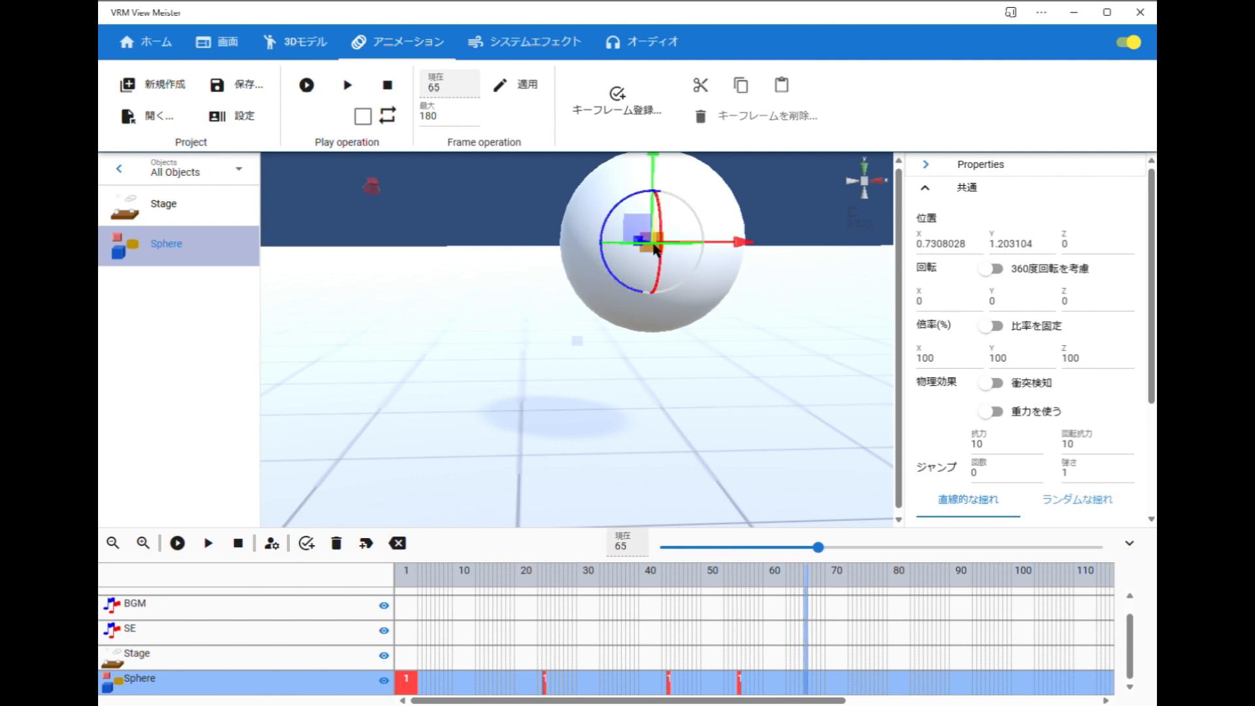
pyautogui.moveTo(650, 239); pyautogui.dragTo(707, 340)
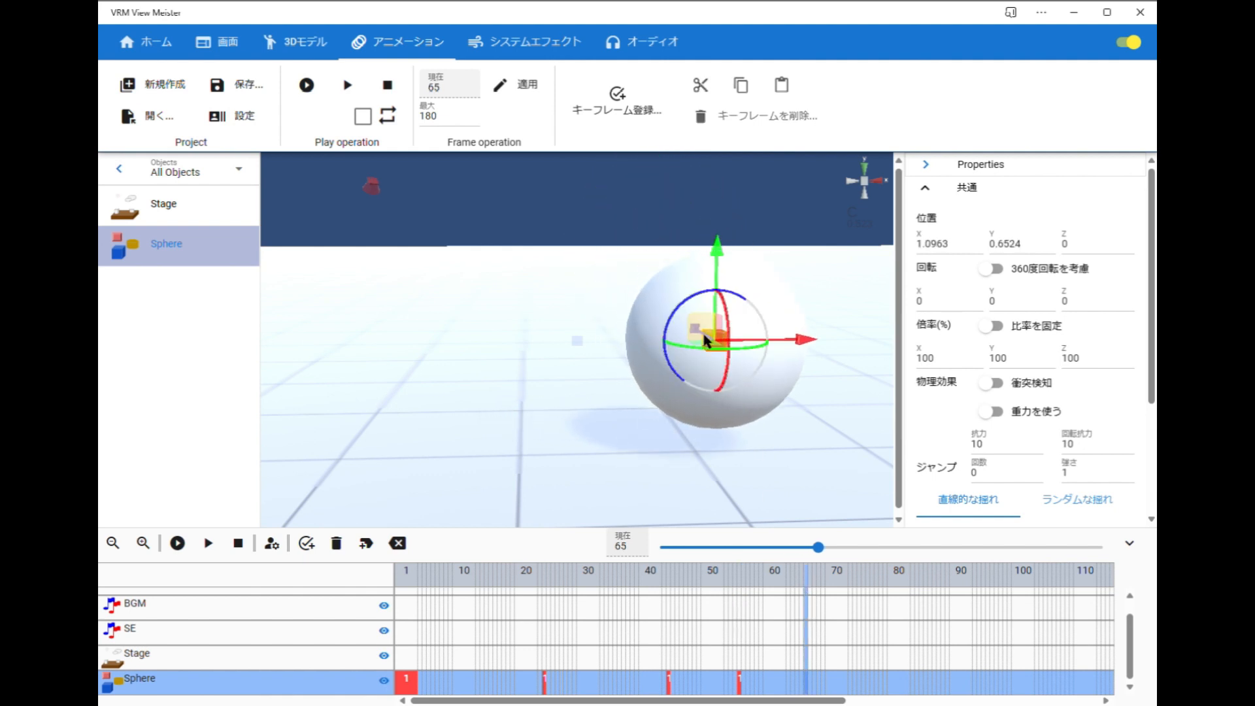
pyautogui.click(307, 544)
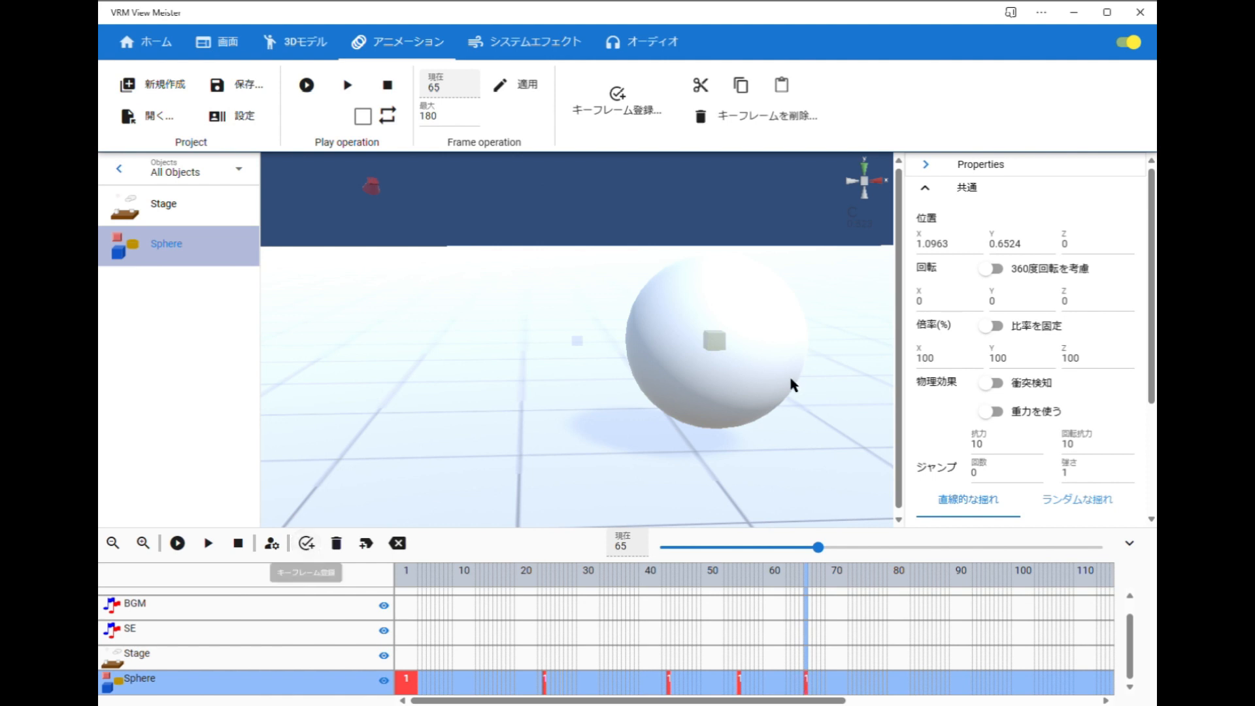
# Step: Move the sphere further along to about X 1.96, Y 0.42 and overwrite the keyframe at frame 65
pyautogui.moveTo(715, 344); pyautogui.dragTo(853, 378)
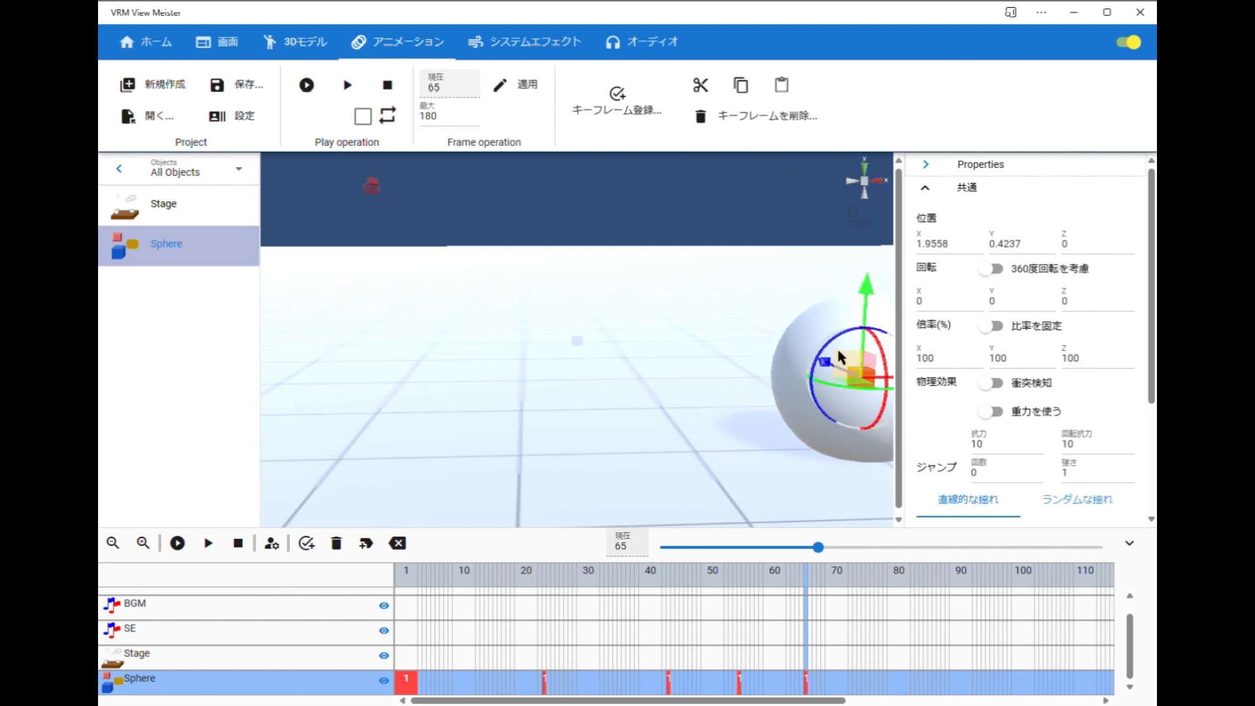
pyautogui.click(780, 281)
pyautogui.rightClick(982, 119)
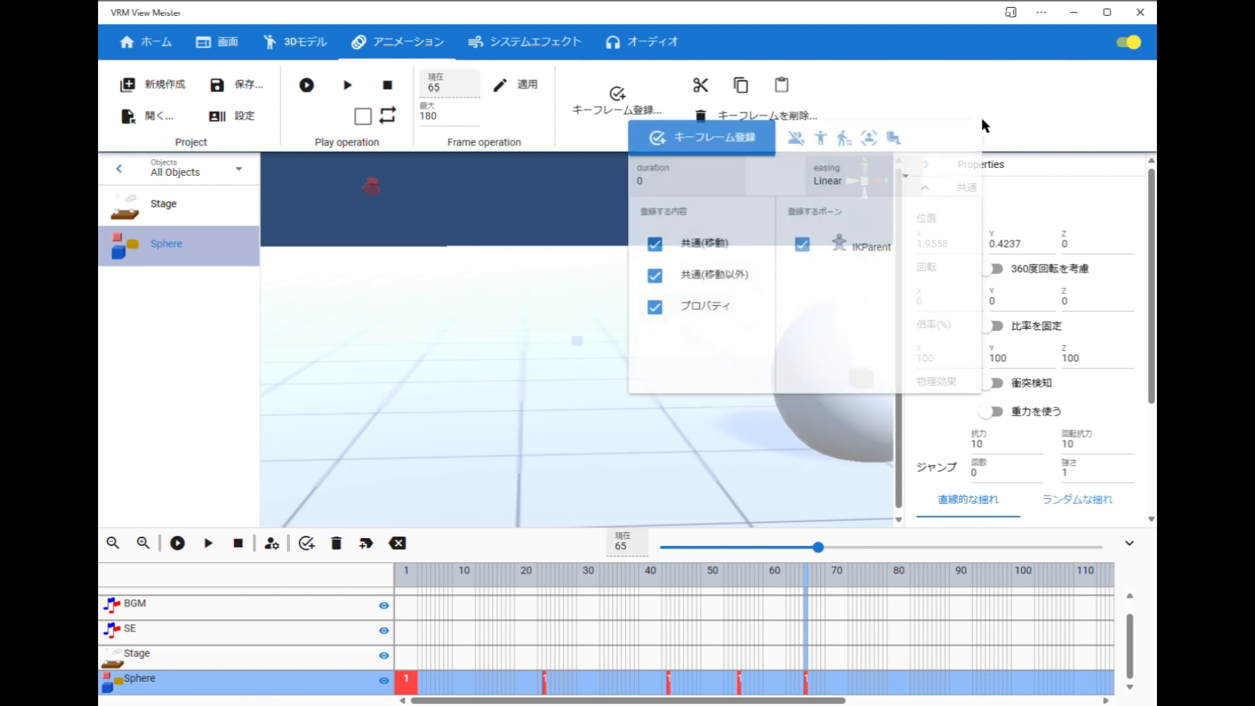
pyautogui.click(721, 146)
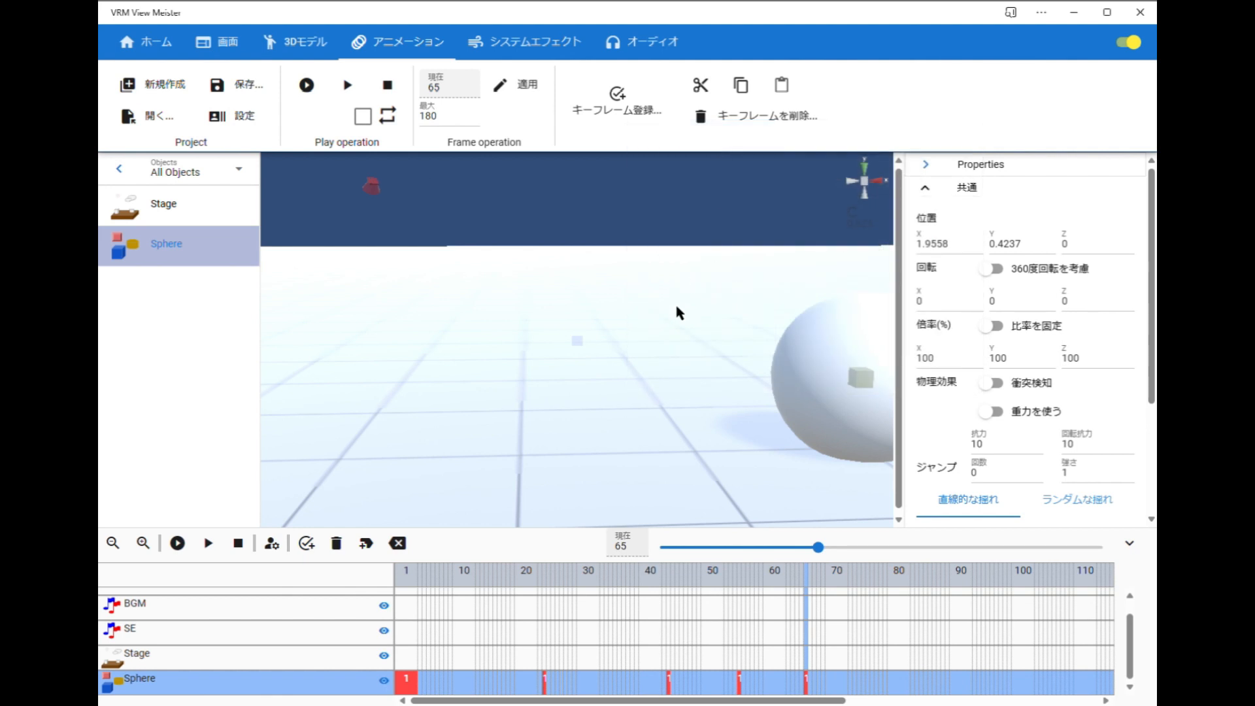
# Step: Play all keyframes from frame 1 to check the sphere's bouncing path, and return to frame 1
pyautogui.click(406, 580)
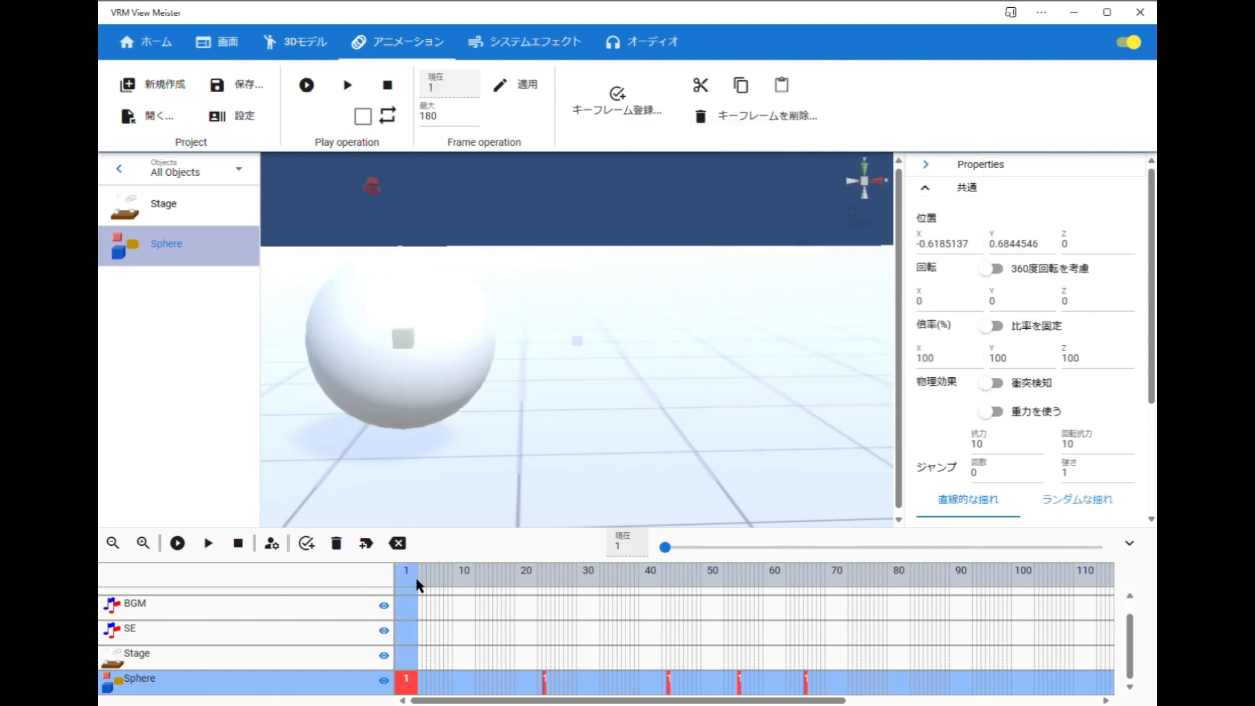
pyautogui.click(184, 546)
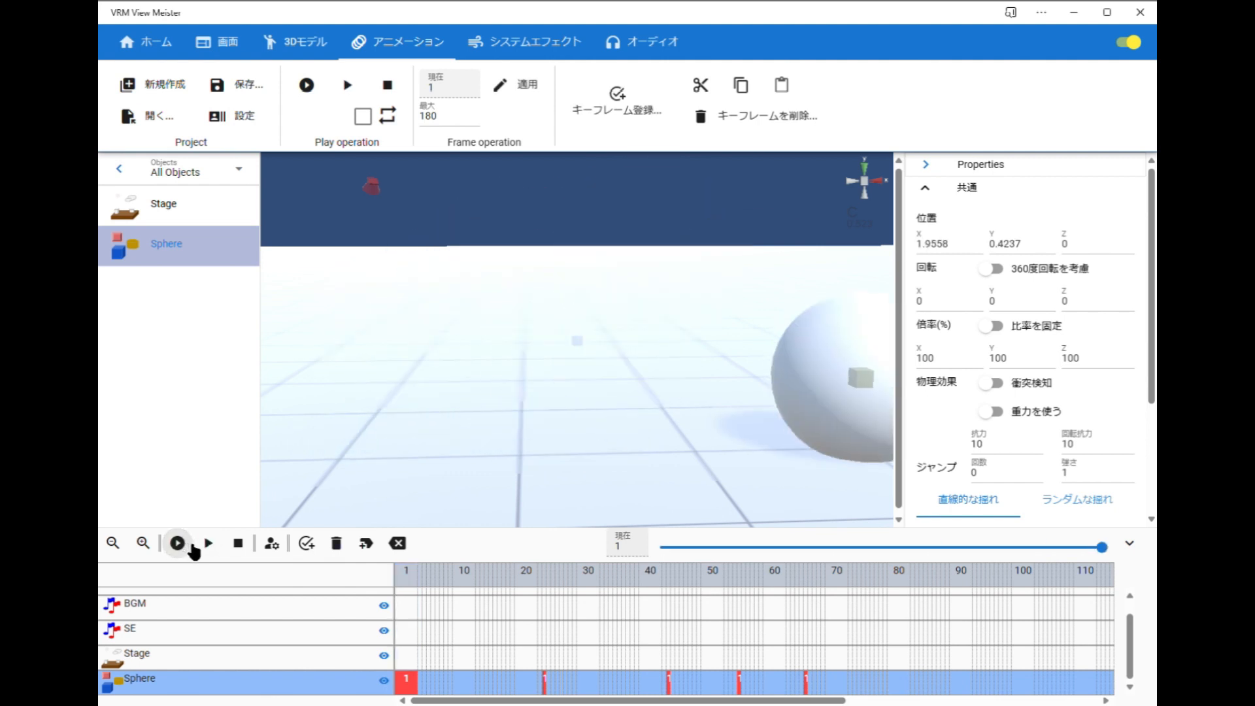
pyautogui.click(192, 548)
pyautogui.click(192, 548)
pyautogui.click(405, 585)
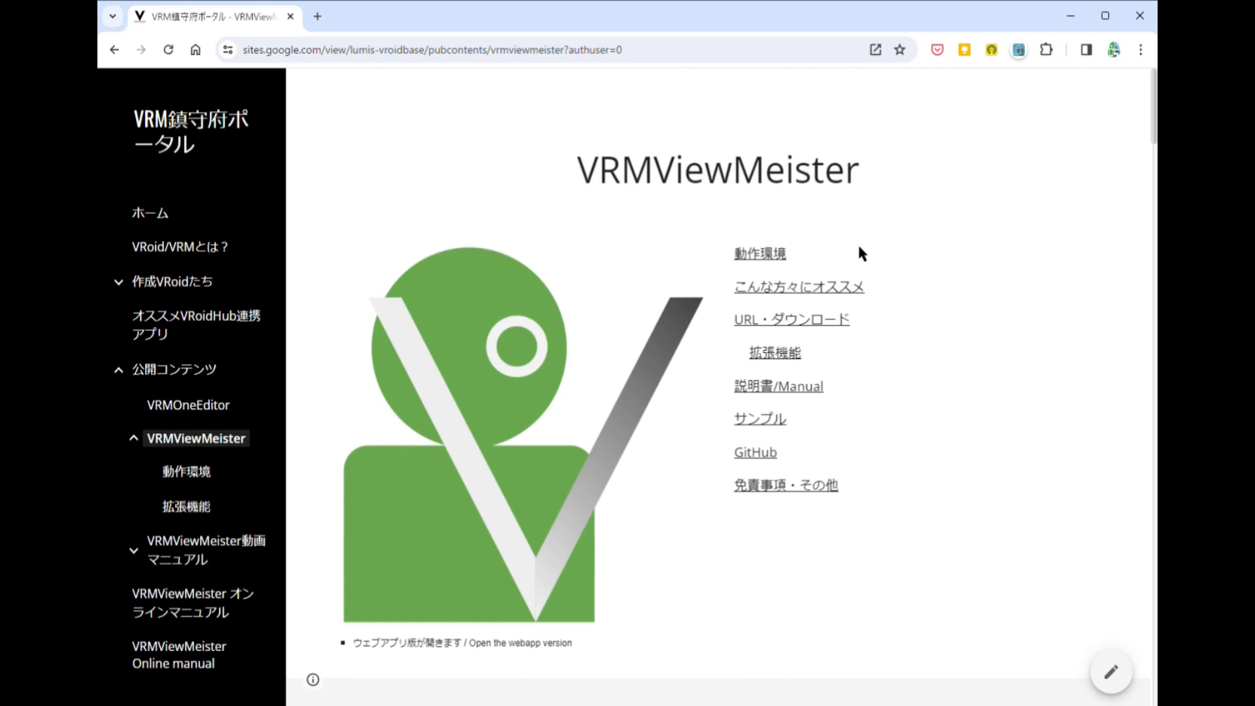
# Step: Switch to the VRMViewMeister web page in the browser and look through it to the manual and ChangeLog sections
pyautogui.scroll(-15, 860, 253)
pyautogui.scroll(-12, 858, 252)
pyautogui.scroll(-15, 864, 248)
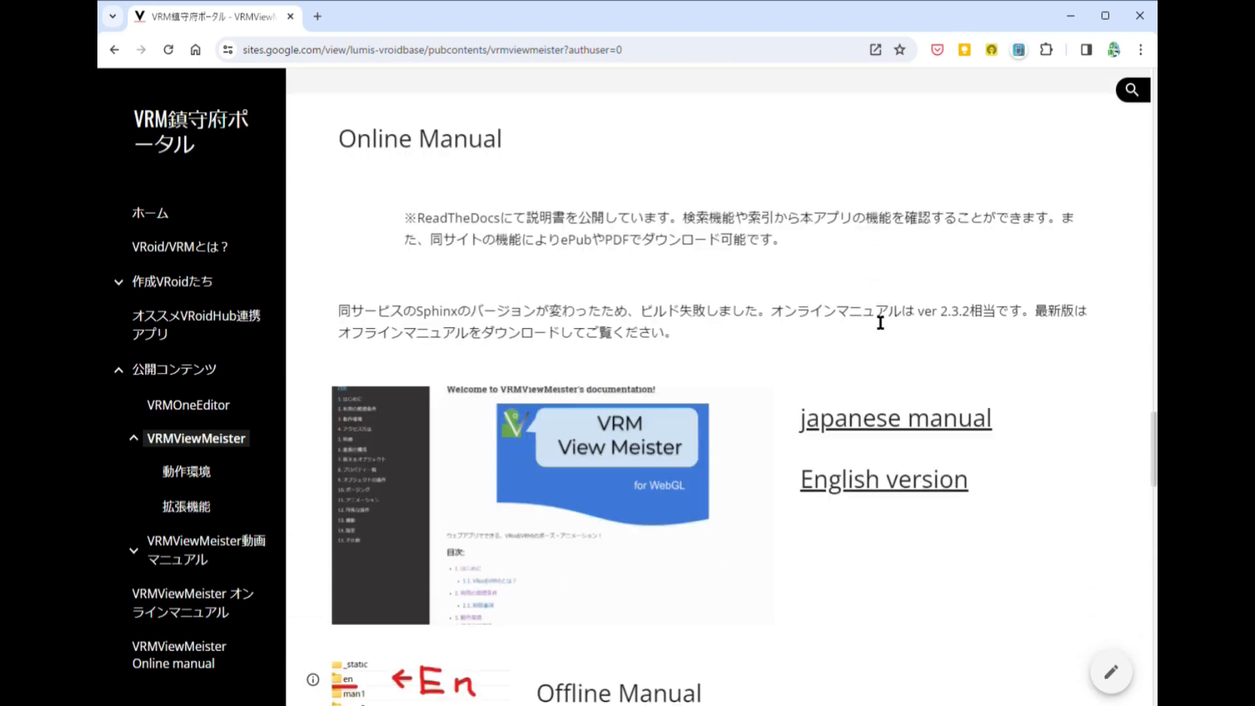
pyautogui.scroll(-9, 880, 323)
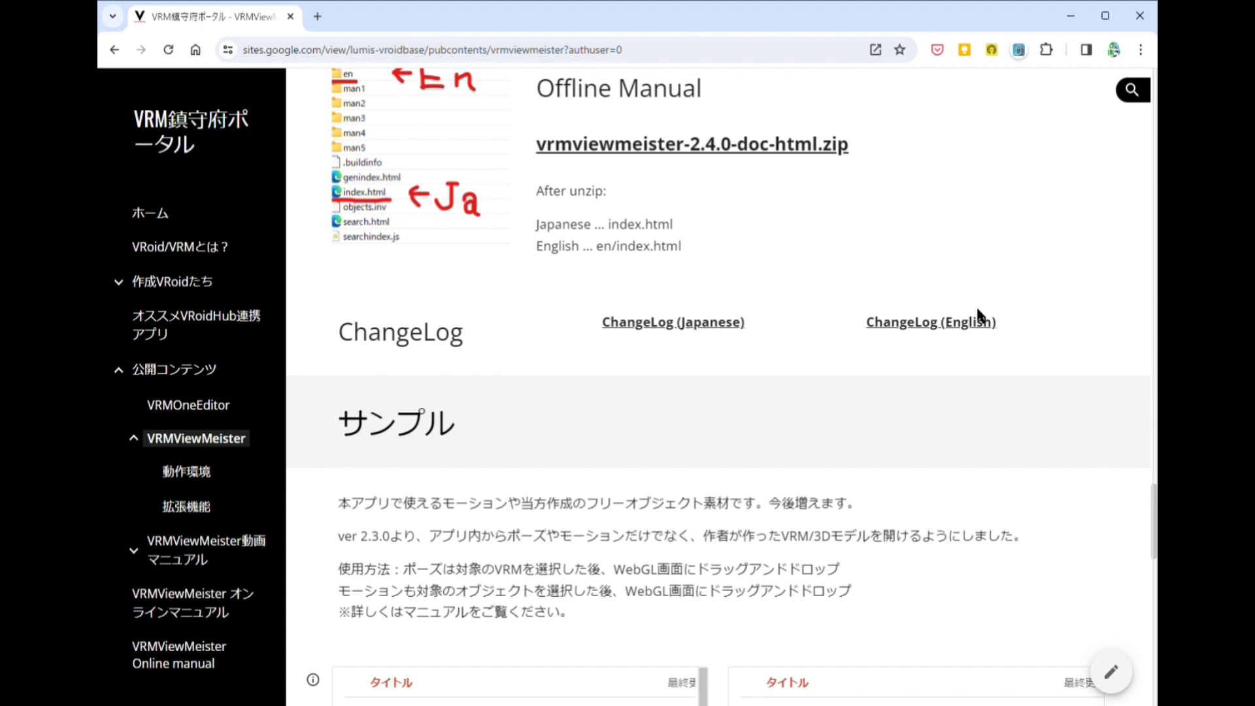
# Step: Open the English ChangeLog and review the New/Update and Fix entries of version 2.4.0
pyautogui.click(930, 329)
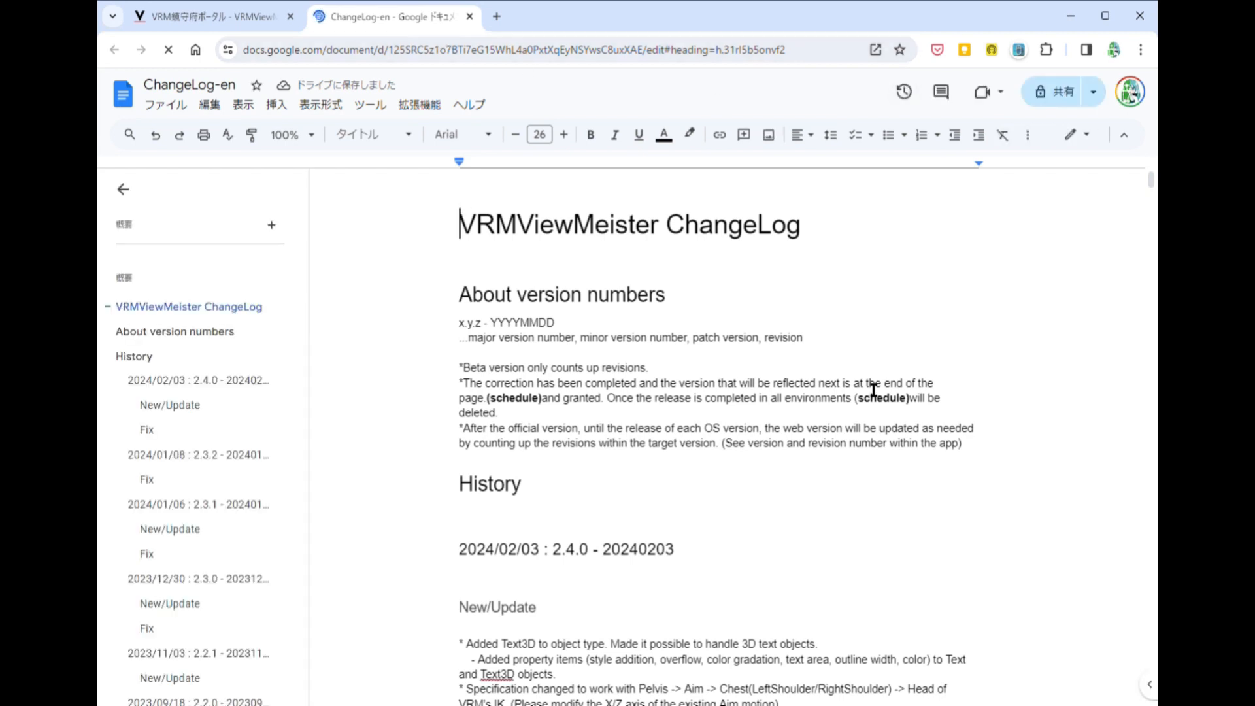
pyautogui.scroll(-9, 874, 385)
pyautogui.scroll(-1, 874, 390)
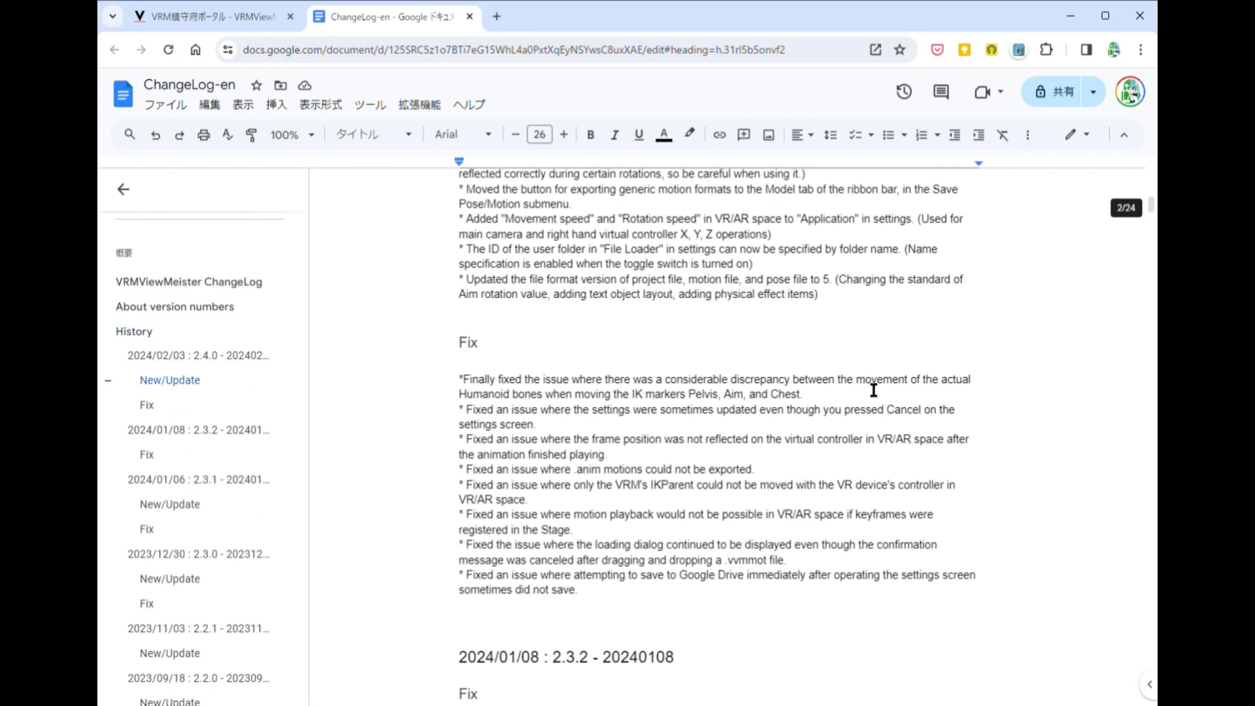
pyautogui.scroll(10, 874, 391)
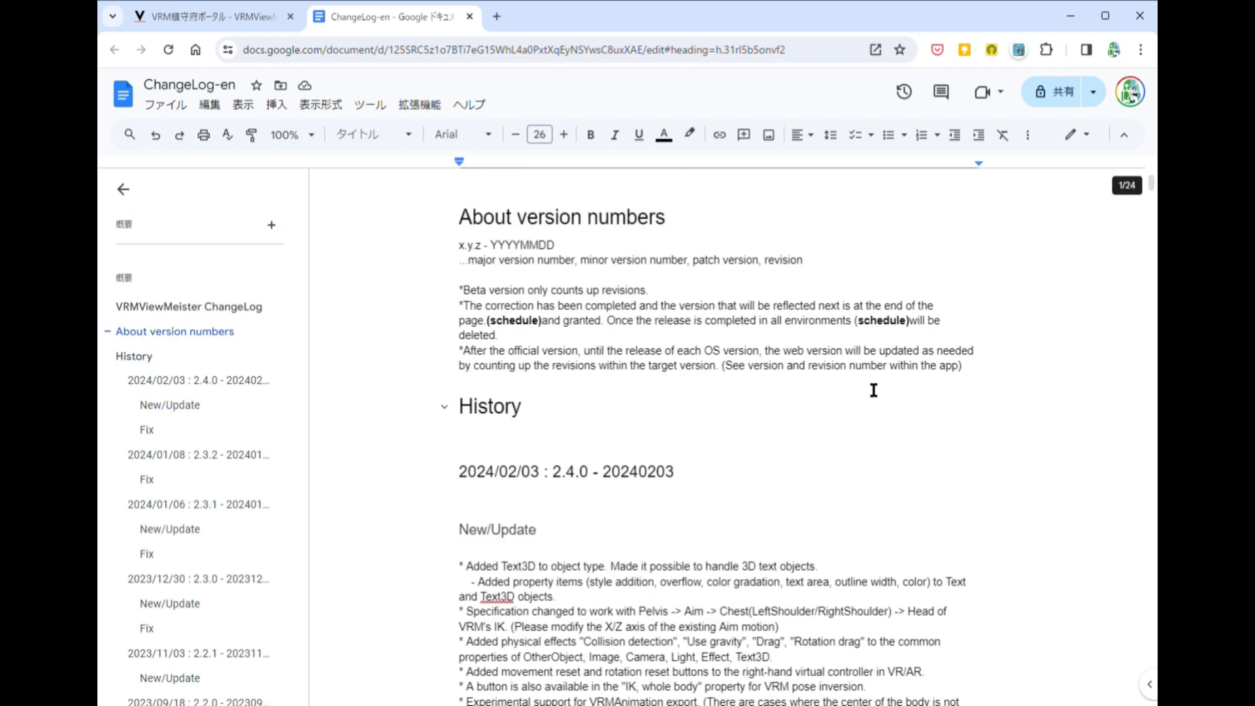